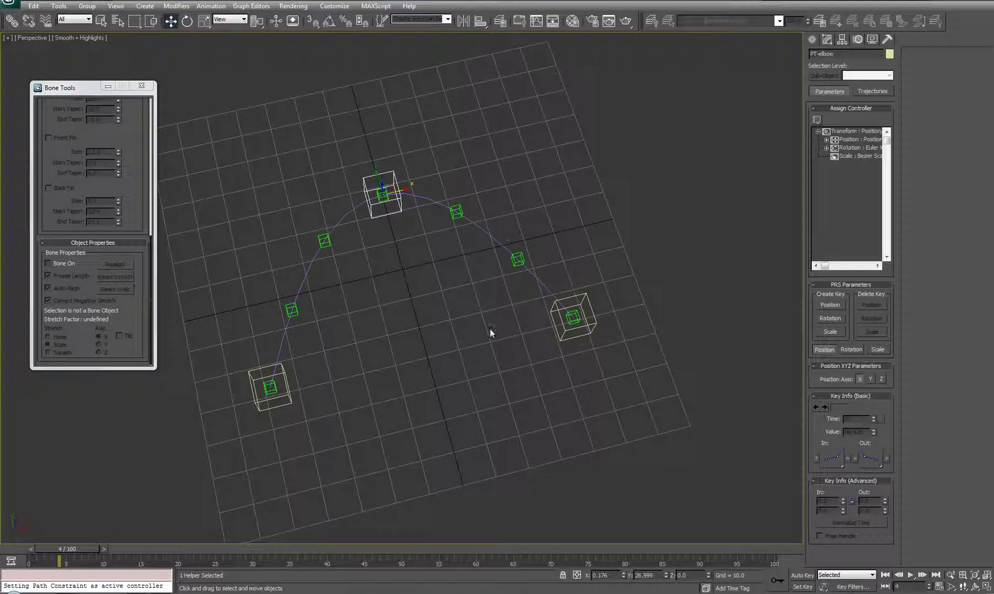
# Step: Orbit the Perspective view around the rig and close the Bone Tools floater
pyautogui.keyDown('alt'); pyautogui.moveTo(528, 321); pyautogui.dragTo(402, 361, button='middle'); pyautogui.keyUp('alt')
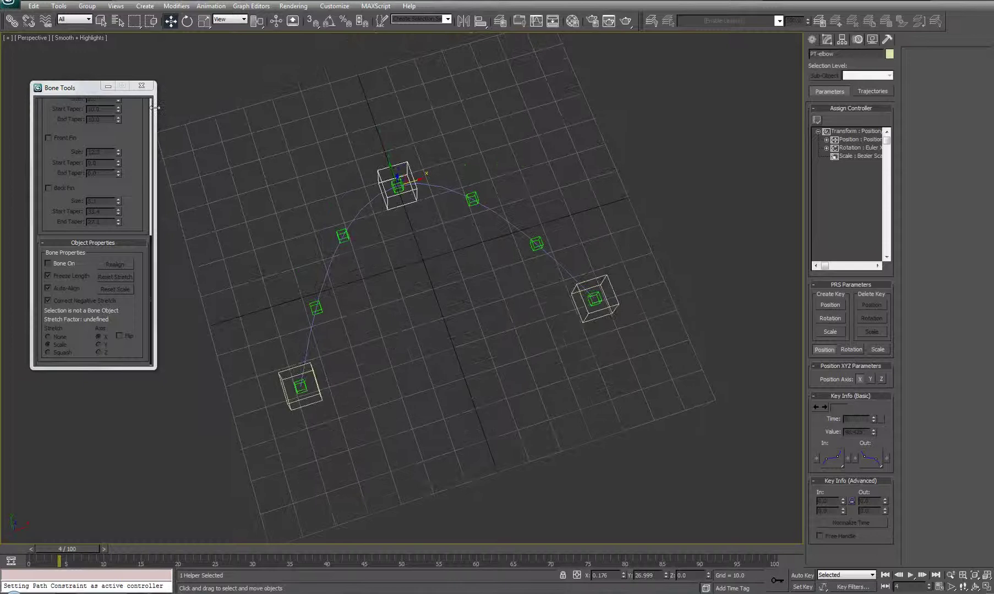
pyautogui.click(142, 85)
# Step: With Systems > Bones, draw one upright bone to the right of the point-helper arc
pyautogui.keyDown('alt'); pyautogui.moveTo(249, 277); pyautogui.dragTo(362, 268, button='middle'); pyautogui.keyUp('alt')
pyautogui.click(812, 40)
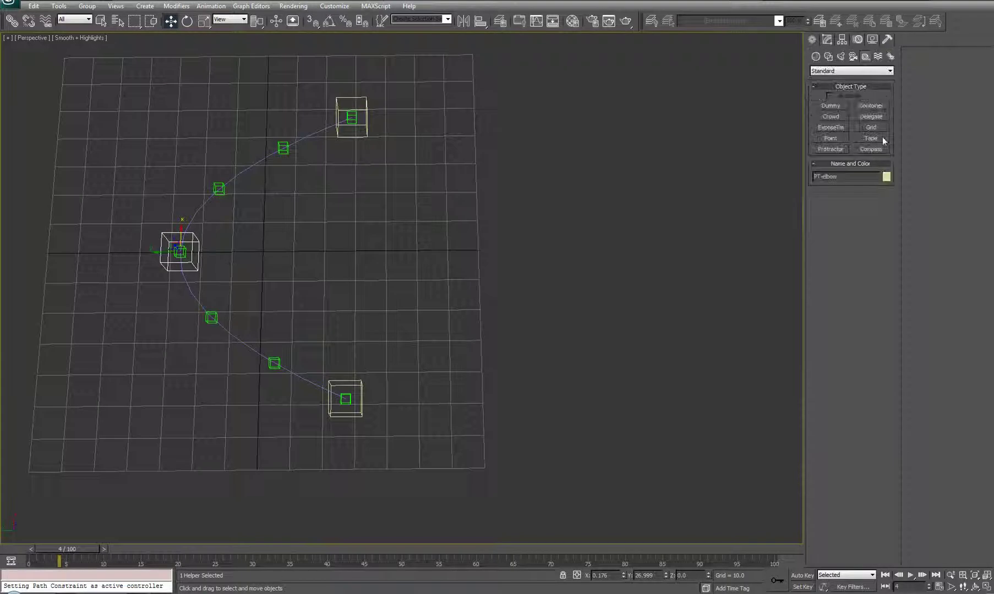
pyautogui.click(890, 56)
pyautogui.click(831, 105)
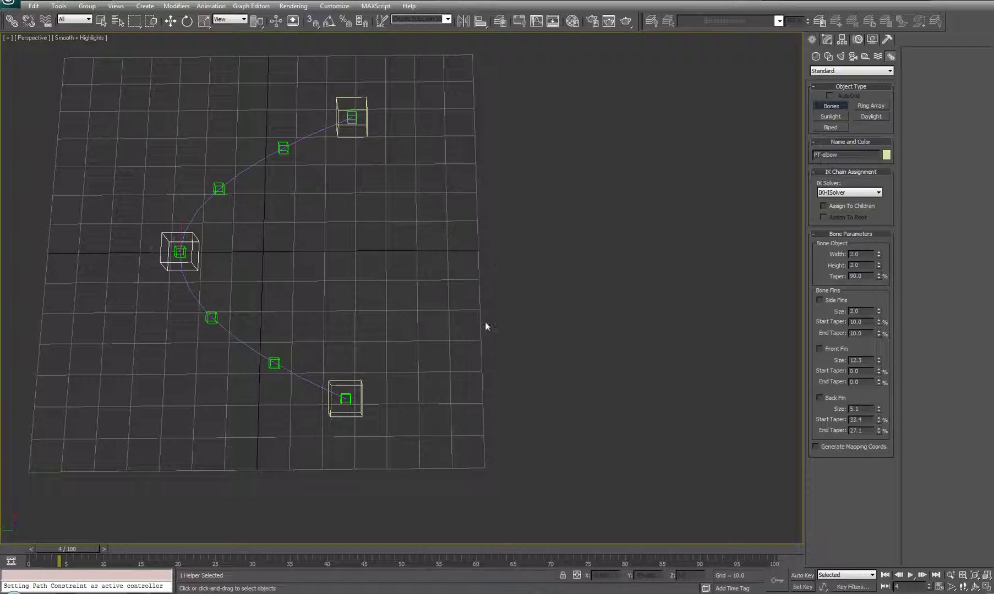
pyautogui.click(455, 393)
pyautogui.click(454, 271)
pyautogui.rightClick(440, 275)
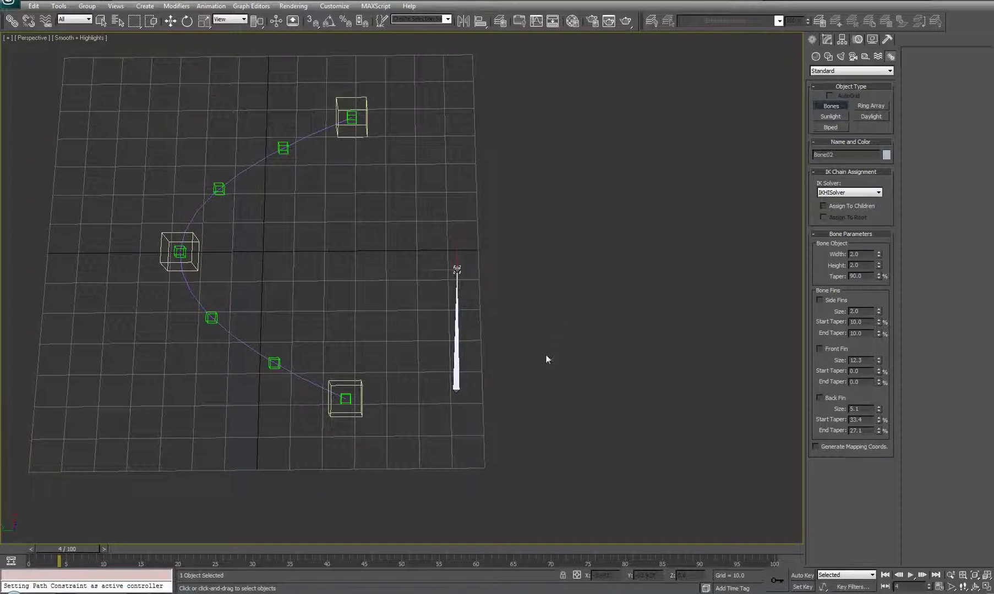
# Step: Shift-clone the bone and its end with 5 copies
pyautogui.keyDown('alt'); pyautogui.moveTo(544, 359); pyautogui.dragTo(360, 367, button='middle'); pyautogui.keyUp('alt')
pyautogui.press('w')
pyautogui.moveTo(292, 259); pyautogui.dragTo(409, 475)
pyautogui.keyDown('alt'); pyautogui.moveTo(410, 475); pyautogui.dragTo(423, 328, button='middle'); pyautogui.keyUp('alt')
pyautogui.keyDown('shift'); pyautogui.moveTo(338, 294); pyautogui.dragTo(356, 290); pyautogui.keyUp('shift')
pyautogui.click(523, 299)
pyautogui.click(523, 299)
pyautogui.click(524, 299)
pyautogui.click(524, 299)
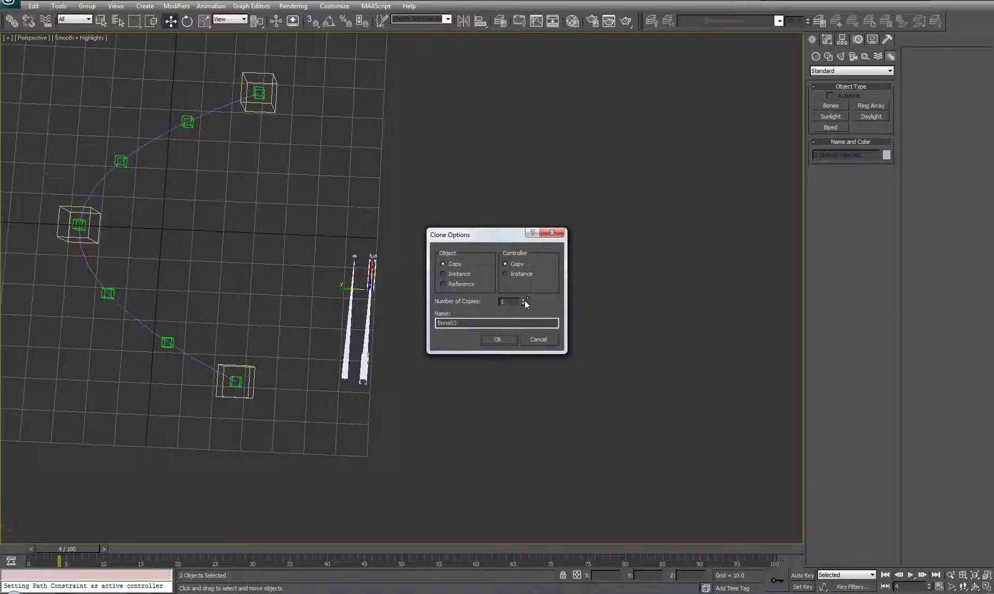
pyautogui.click(497, 340)
# Step: Move all six bones together toward the helper arc, then deselect them
pyautogui.moveTo(296, 235); pyautogui.dragTo(611, 435)
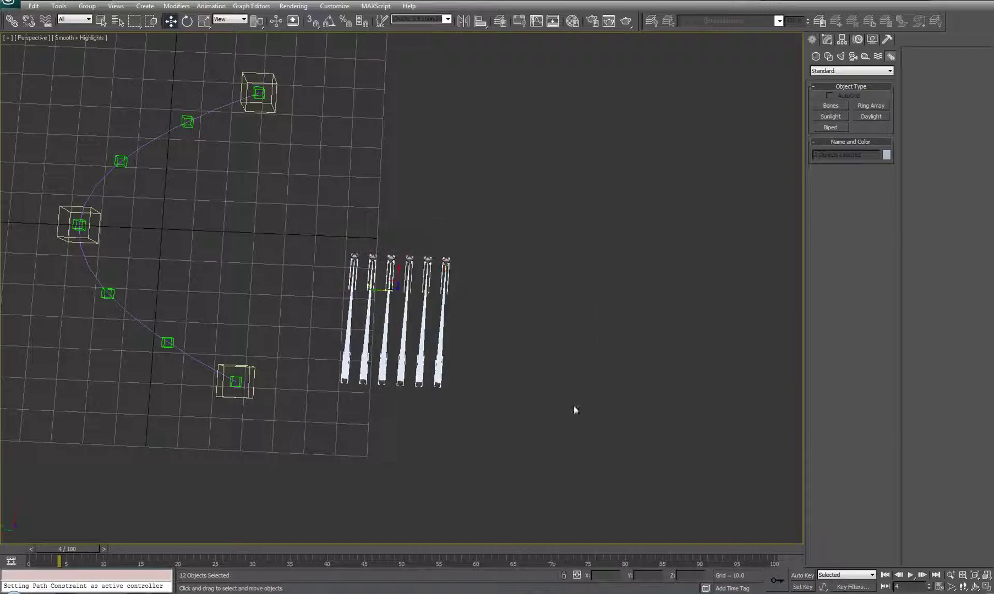
pyautogui.keyDown('alt'); pyautogui.moveTo(574, 409); pyautogui.dragTo(511, 363, button='middle'); pyautogui.keyUp('alt')
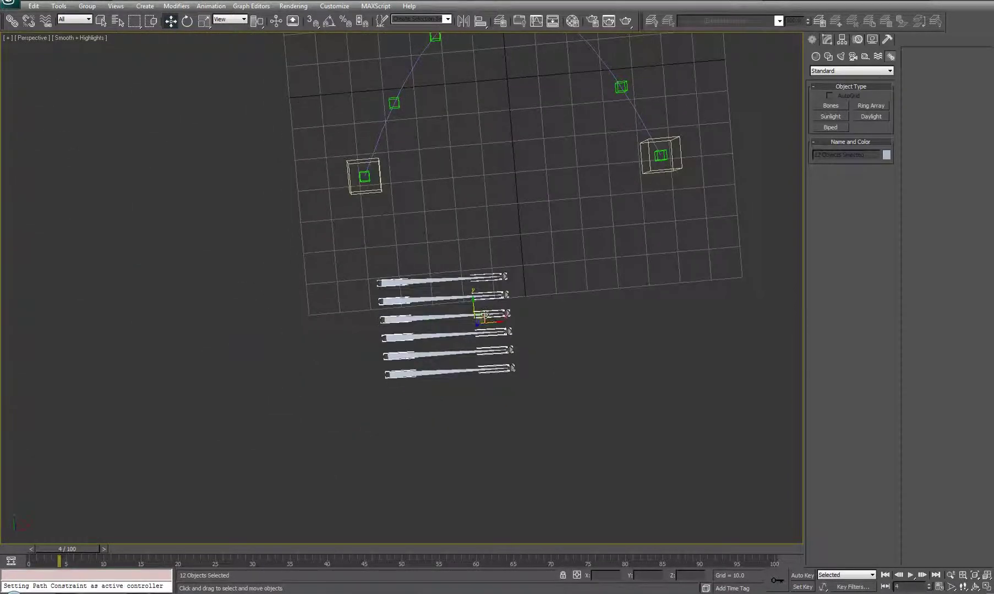
pyautogui.moveTo(478, 318); pyautogui.dragTo(551, 261)
pyautogui.moveTo(559, 213); pyautogui.dragTo(477, 313, button='middle')
pyautogui.click(426, 290)
# Step: Position-constrain Bone01 to the lower-left point helper
pyautogui.keyDown('alt'); pyautogui.moveTo(400, 313); pyautogui.dragTo(486, 344, button='middle'); pyautogui.keyUp('alt')
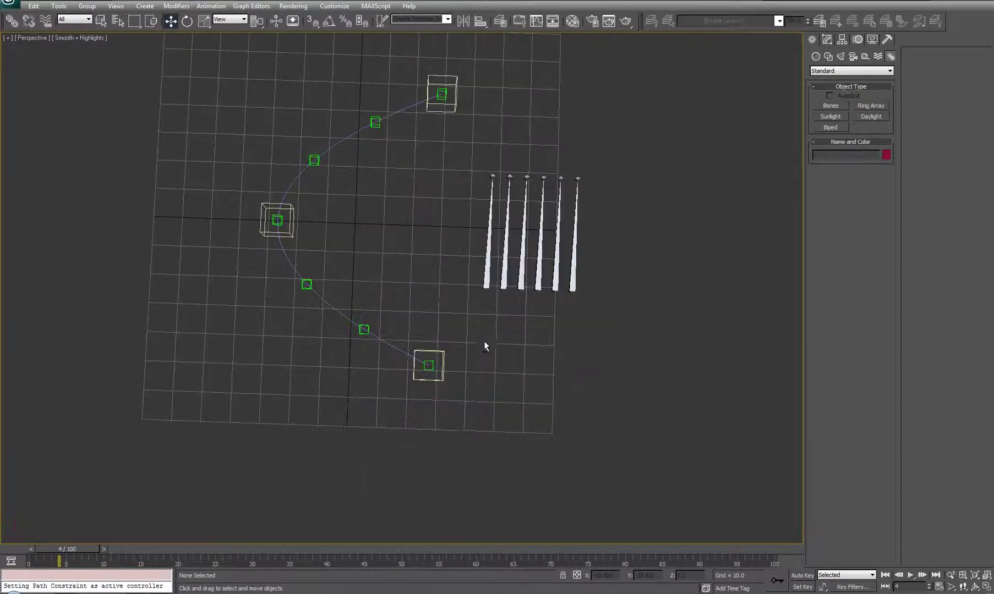
pyautogui.click(486, 260)
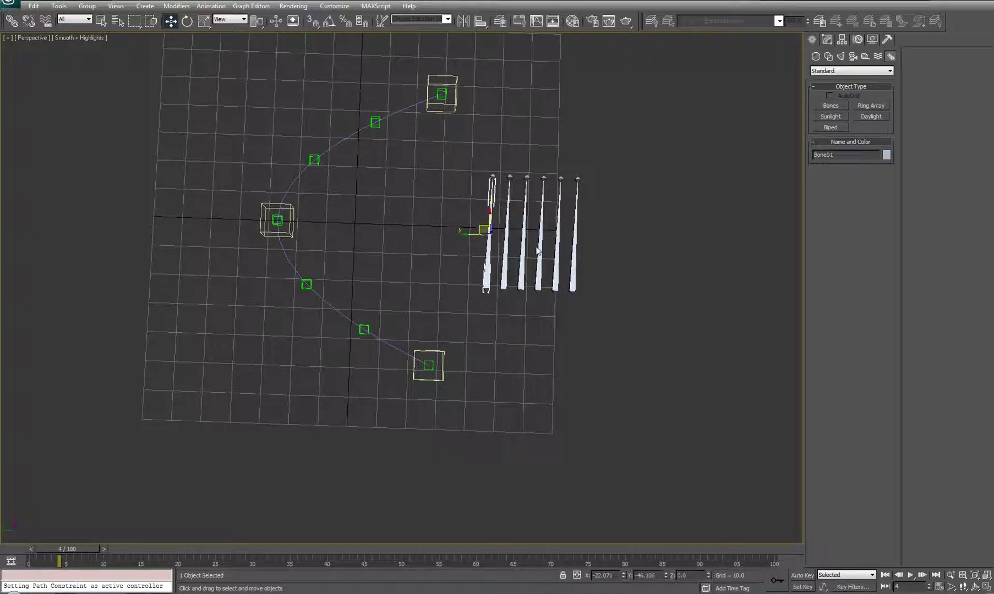
pyautogui.keyDown('alt'); pyautogui.moveTo(564, 266); pyautogui.dragTo(382, 259, button='middle'); pyautogui.keyUp('alt')
pyautogui.click(380, 256)
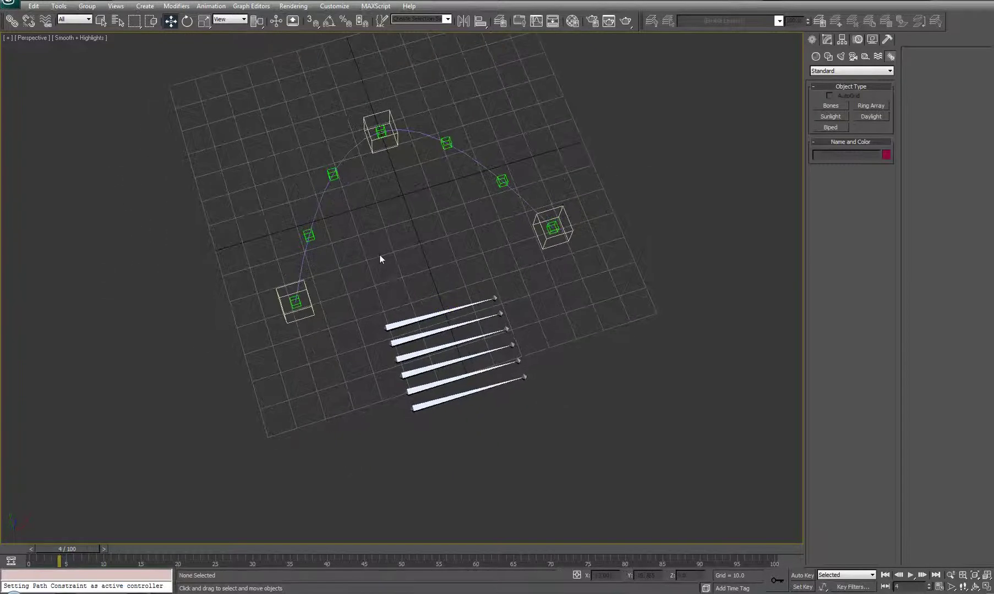
pyautogui.click(410, 318)
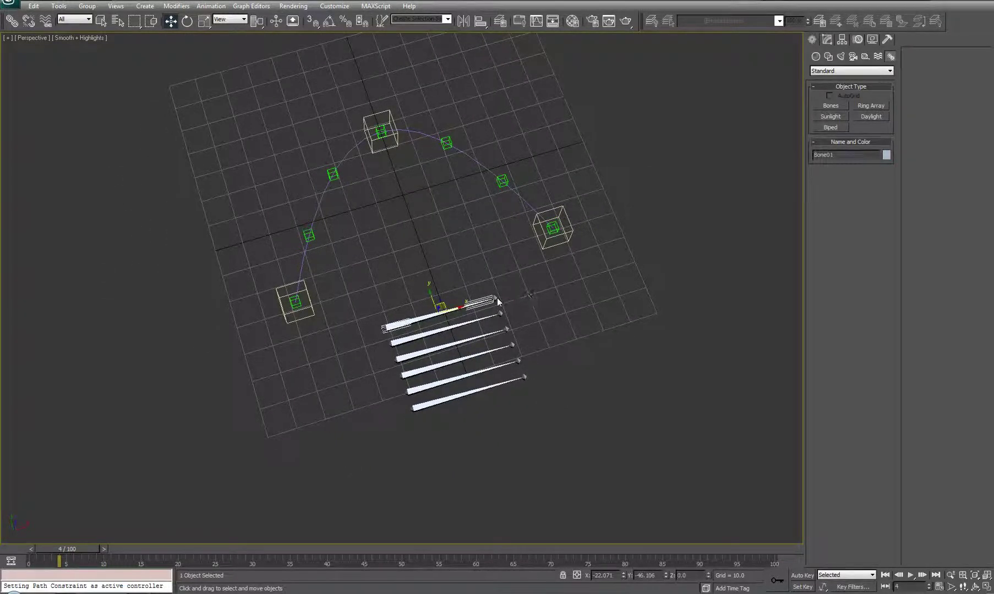
pyautogui.click(384, 292)
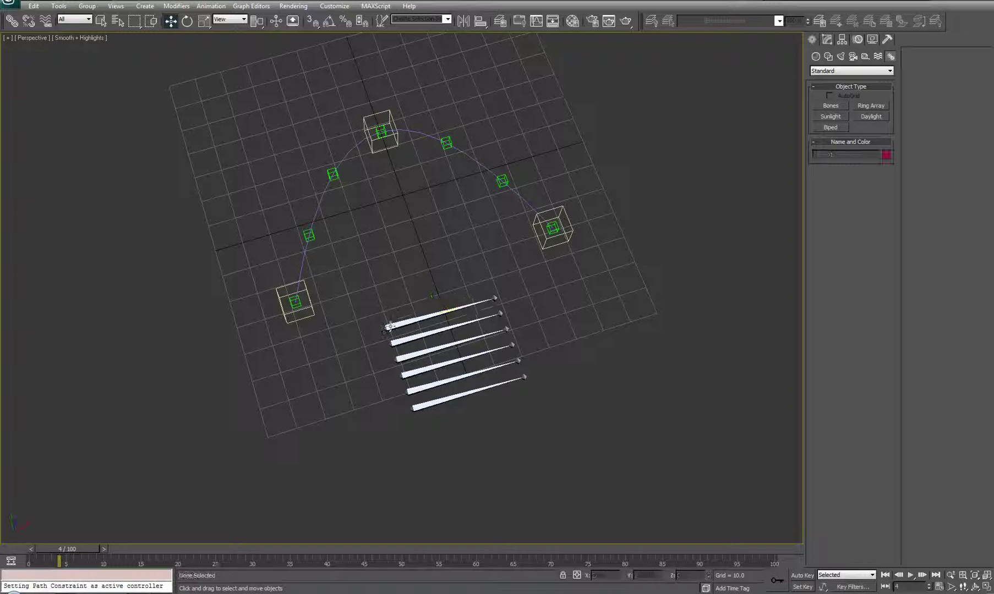
pyautogui.click(389, 326)
pyautogui.click(211, 6)
pyautogui.moveTo(223, 65)
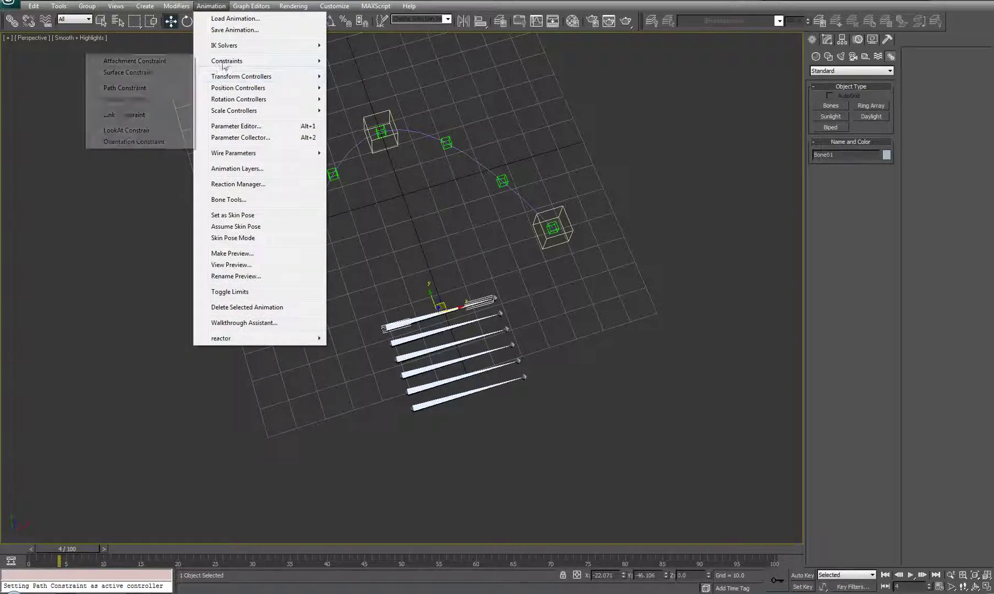
pyautogui.click(128, 100)
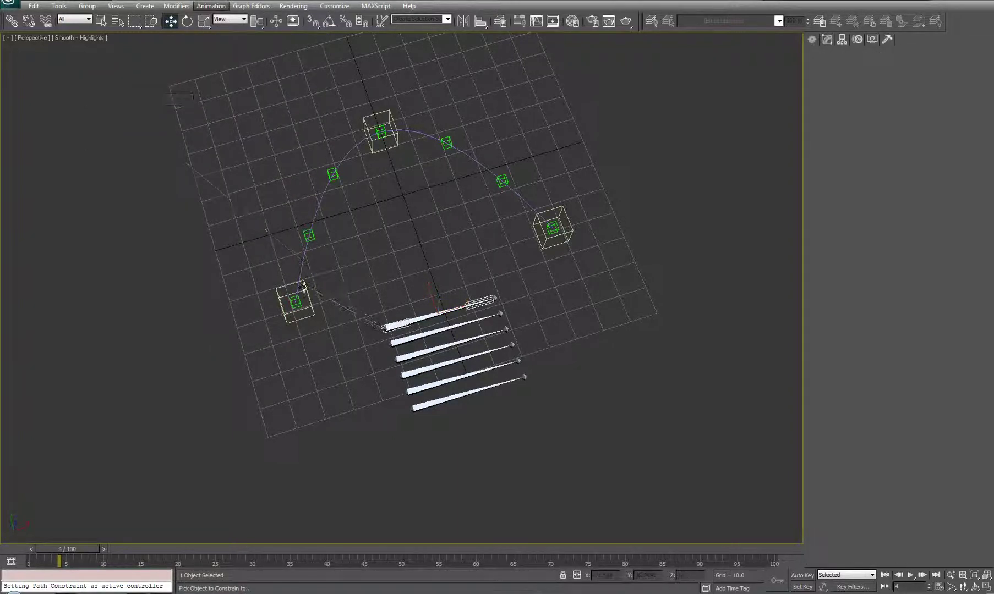
pyautogui.click(293, 301)
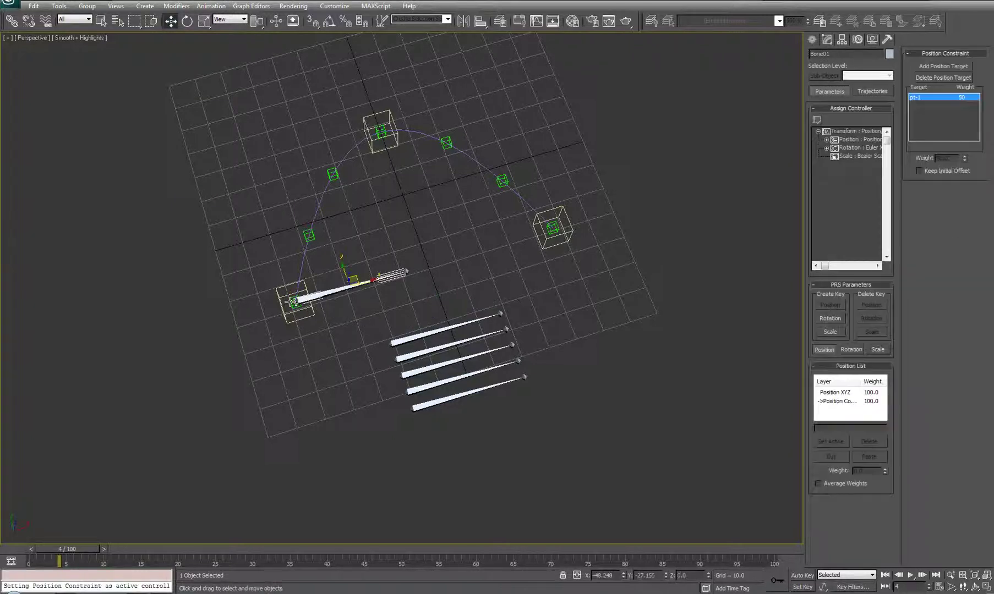
# Step: Position-constrain Bone04 to point helper pt-2
pyautogui.click(349, 343)
pyautogui.moveTo(349, 343)
pyautogui.keyDown('alt'); pyautogui.mouseDown(button='middle')
pyautogui.moveTo(290, 380)
pyautogui.moveTo(336, 380)
pyautogui.moveTo(429, 353)
pyautogui.mouseUp(button='middle'); pyautogui.keyUp('alt')
pyautogui.click(428, 355)
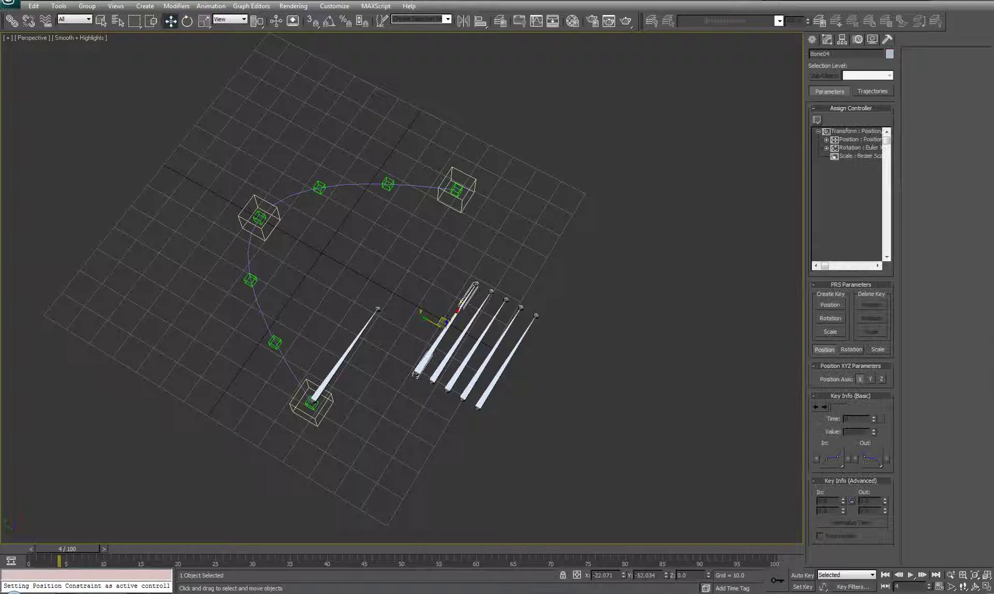
pyautogui.click(211, 6)
pyautogui.moveTo(215, 62)
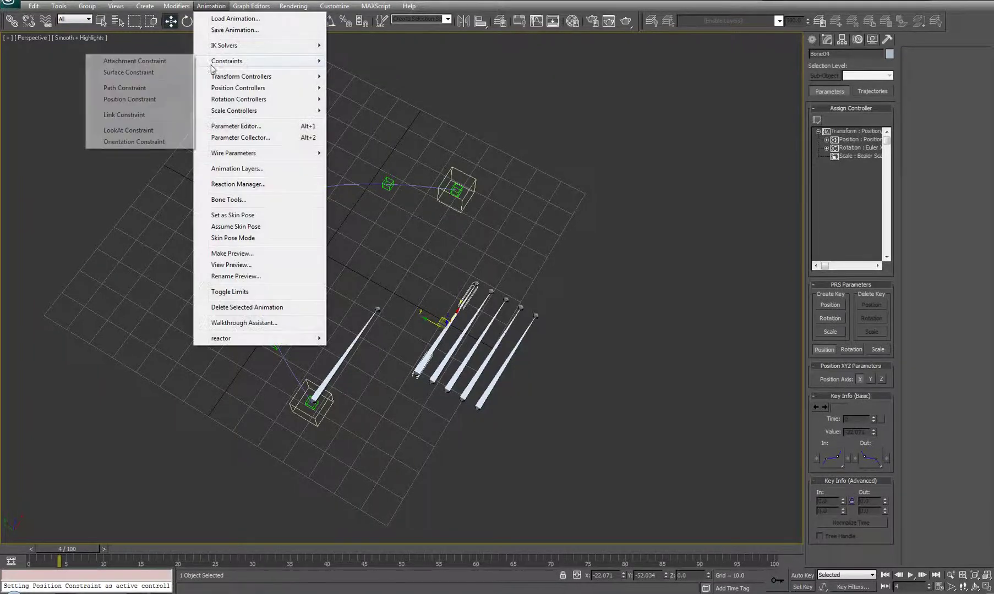
pyautogui.click(125, 99)
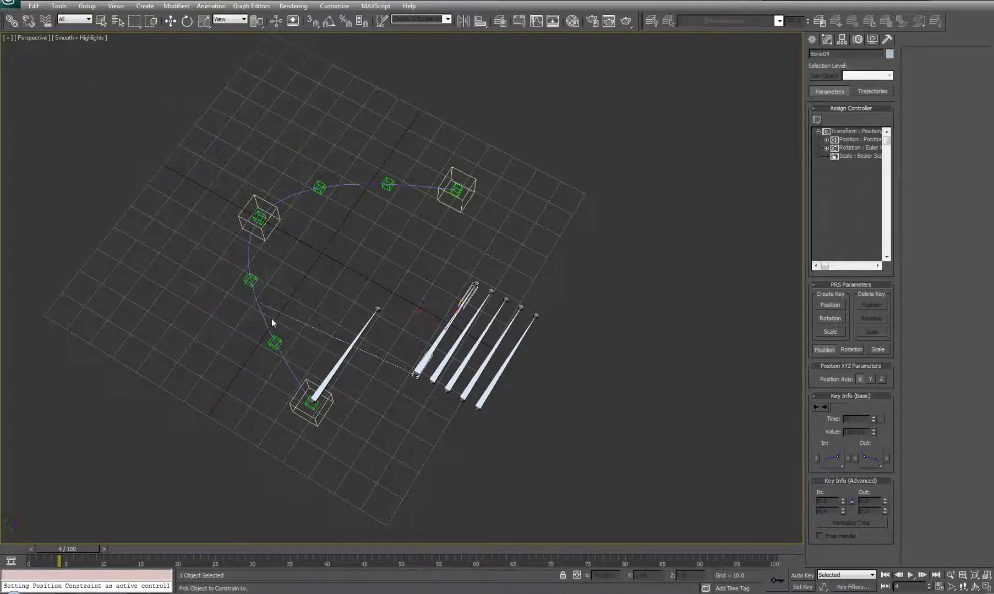
pyautogui.click(279, 340)
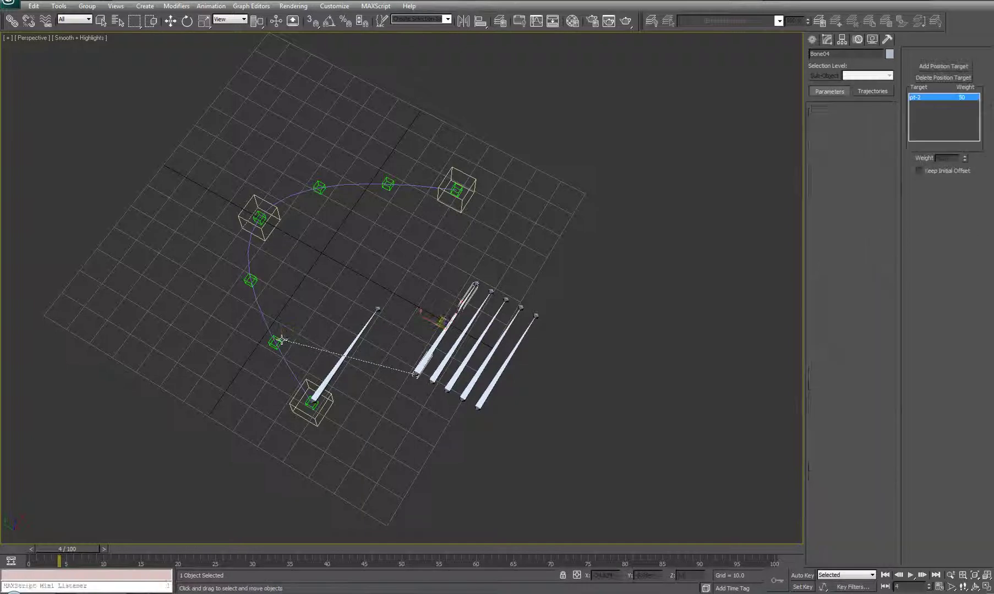
pyautogui.keyDown('alt'); pyautogui.moveTo(427, 307); pyautogui.dragTo(539, 359, button='middle'); pyautogui.keyUp('alt')
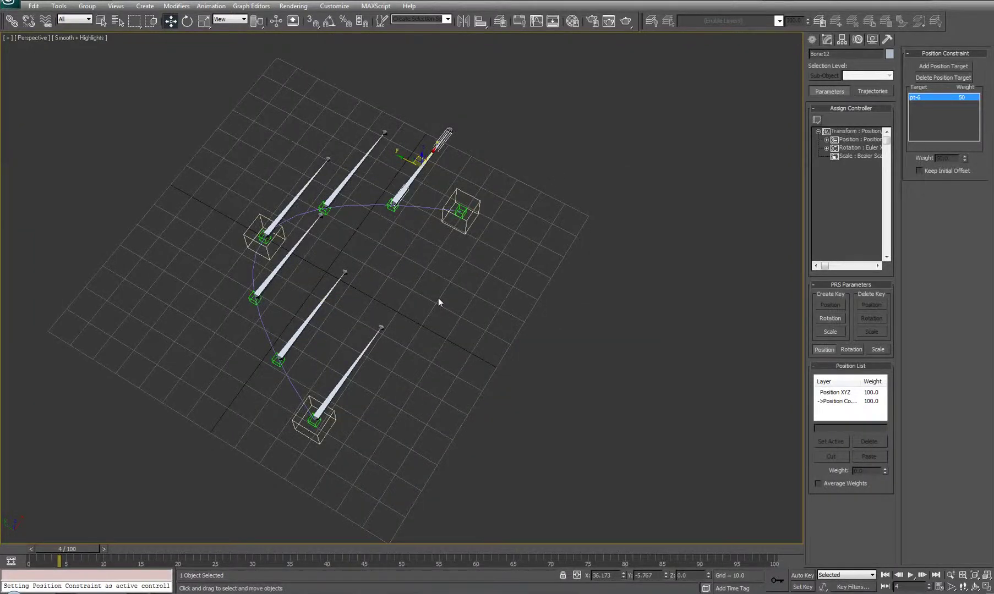
# Step: With Auto Key on at frame 5, move PT-elbow and PT-hand toward the centre
pyautogui.keyDown('alt'); pyautogui.moveTo(438, 297); pyautogui.dragTo(573, 150, button='middle'); pyautogui.keyUp('alt')
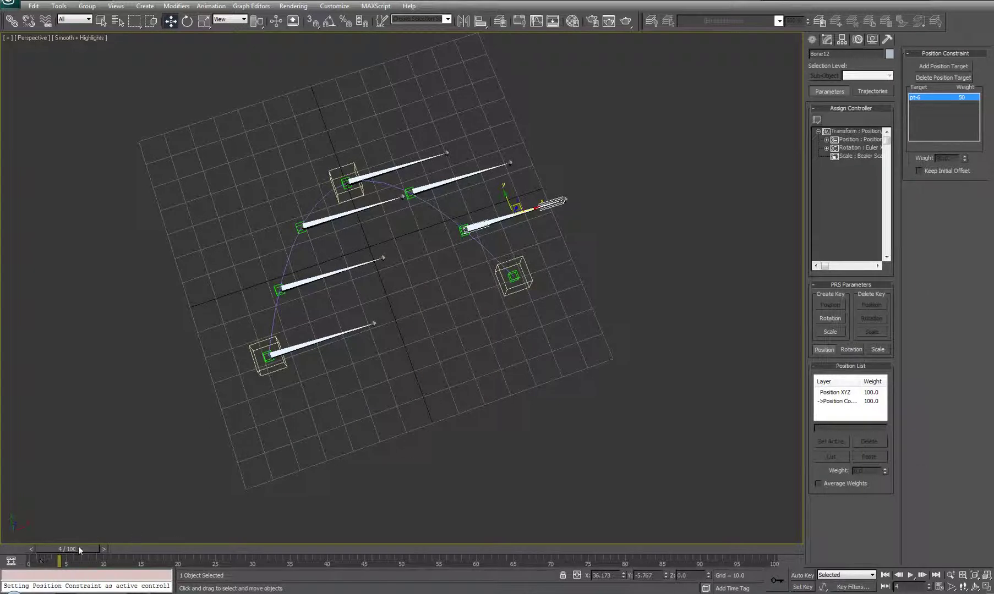
pyautogui.moveTo(80, 549); pyautogui.dragTo(88, 551)
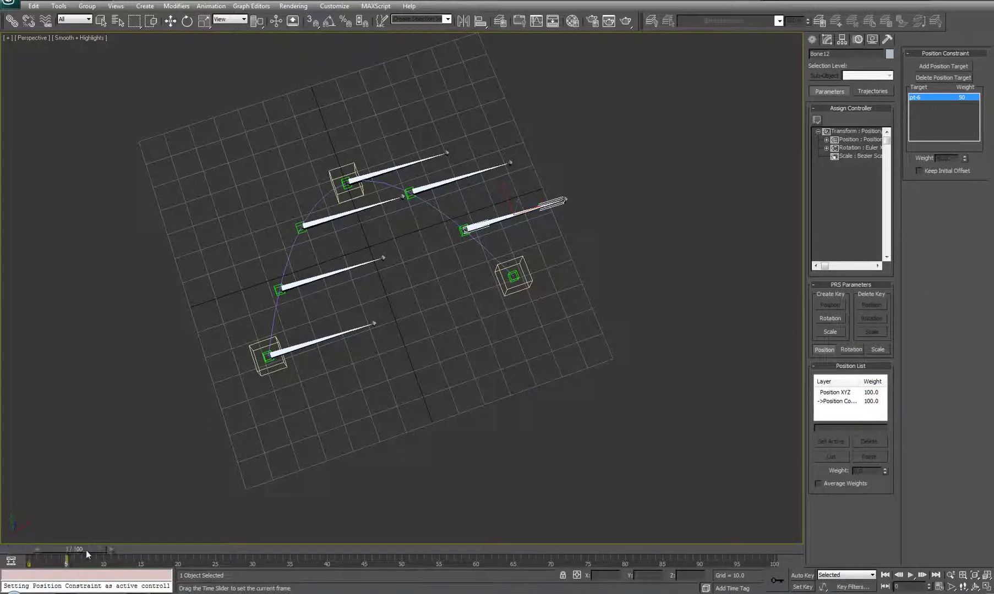
pyautogui.click(799, 575)
pyautogui.click(333, 175)
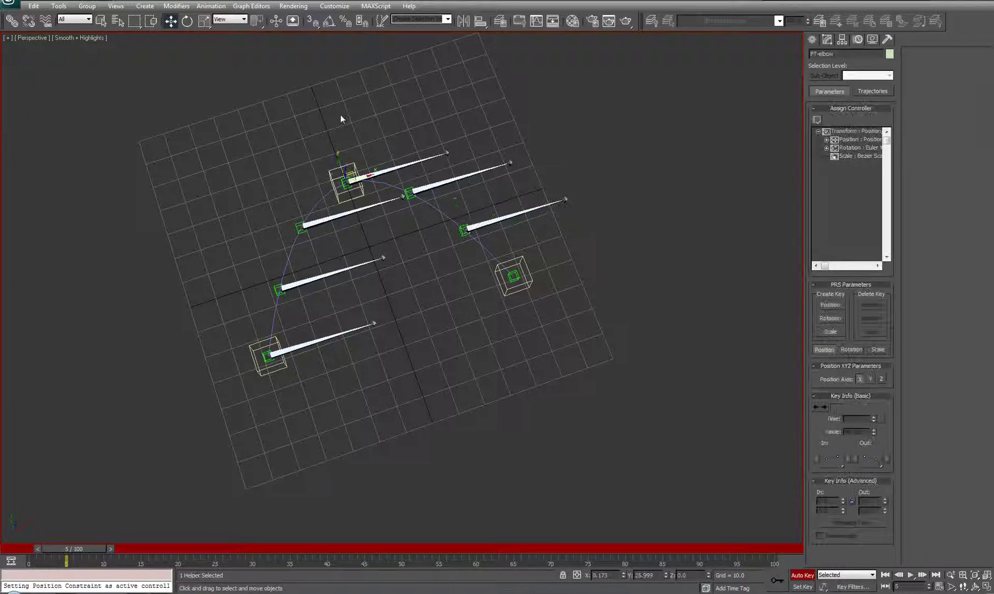
pyautogui.keyDown('alt'); pyautogui.moveTo(342, 268); pyautogui.dragTo(363, 155, button='middle'); pyautogui.keyUp('alt')
pyautogui.moveTo(335, 173); pyautogui.dragTo(446, 182)
pyautogui.moveTo(606, 63); pyautogui.dragTo(486, 95)
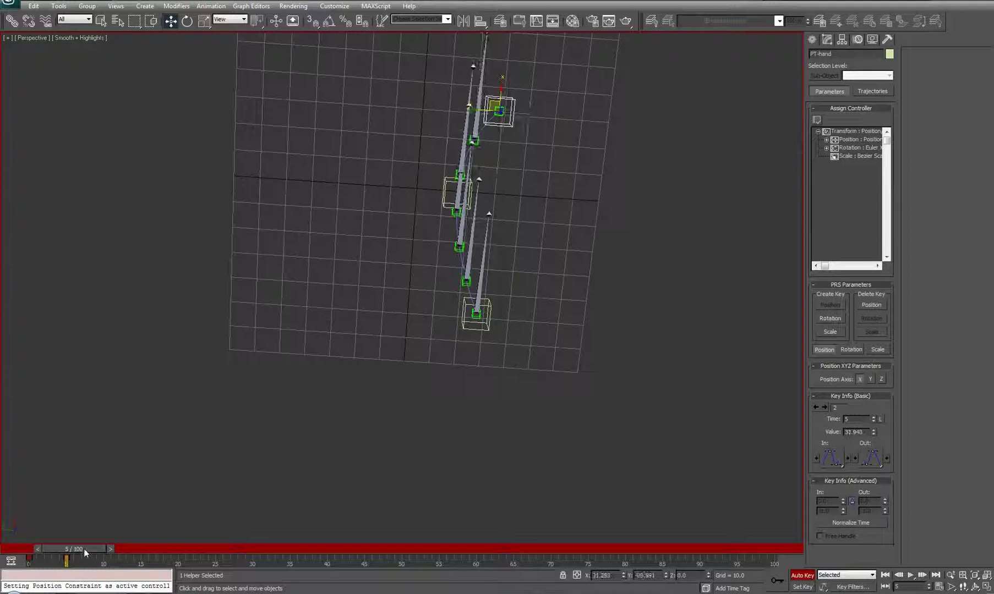
# Step: At frame 10, move PT-elbow down-left and PT-hand up, then scrub the timeline
pyautogui.moveTo(83, 549); pyautogui.dragTo(118, 549)
pyautogui.keyDown('alt'); pyautogui.moveTo(584, 352); pyautogui.dragTo(504, 282, button='middle'); pyautogui.keyUp('alt')
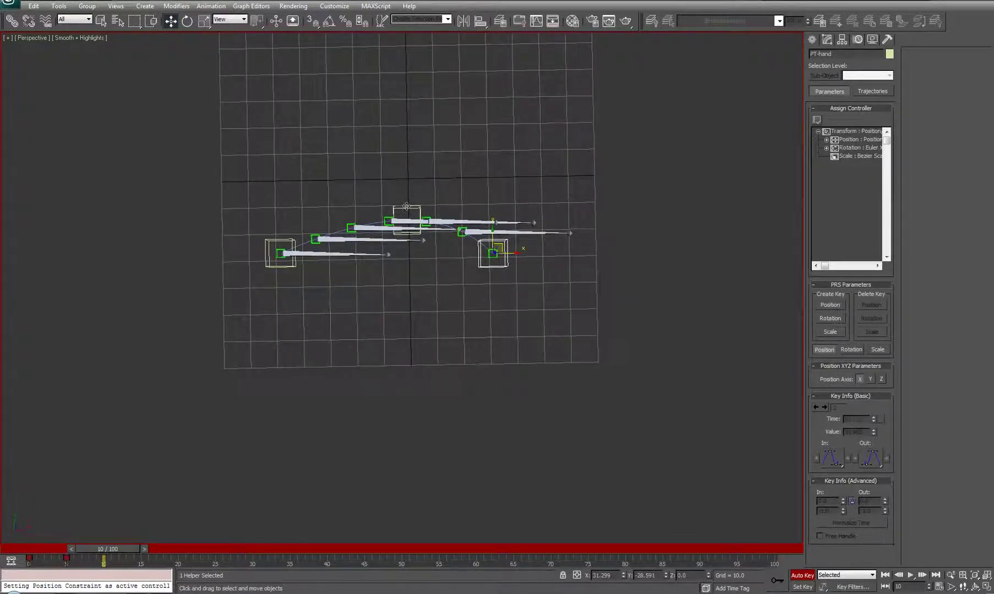
pyautogui.moveTo(409, 204); pyautogui.dragTo(377, 312)
pyautogui.moveTo(461, 360); pyautogui.dragTo(472, 244)
pyautogui.keyDown('alt'); pyautogui.moveTo(368, 378); pyautogui.dragTo(221, 552, button='middle'); pyautogui.keyUp('alt')
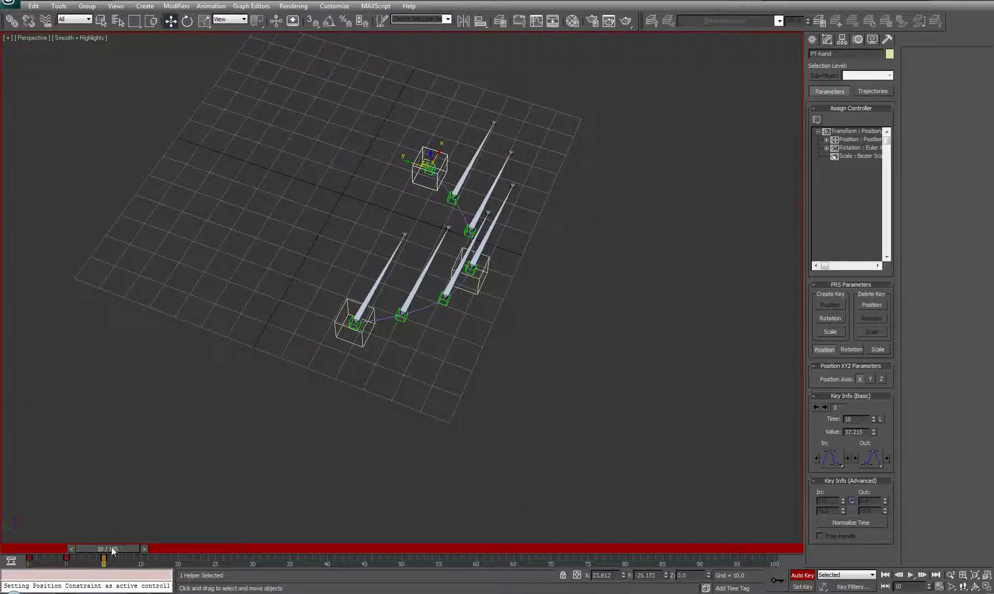
pyautogui.moveTo(113, 551); pyautogui.dragTo(33, 550)
# Step: Reframe the view of the bone chain with orbit and Shift+Z, then open the Animation menu
pyautogui.press('w')
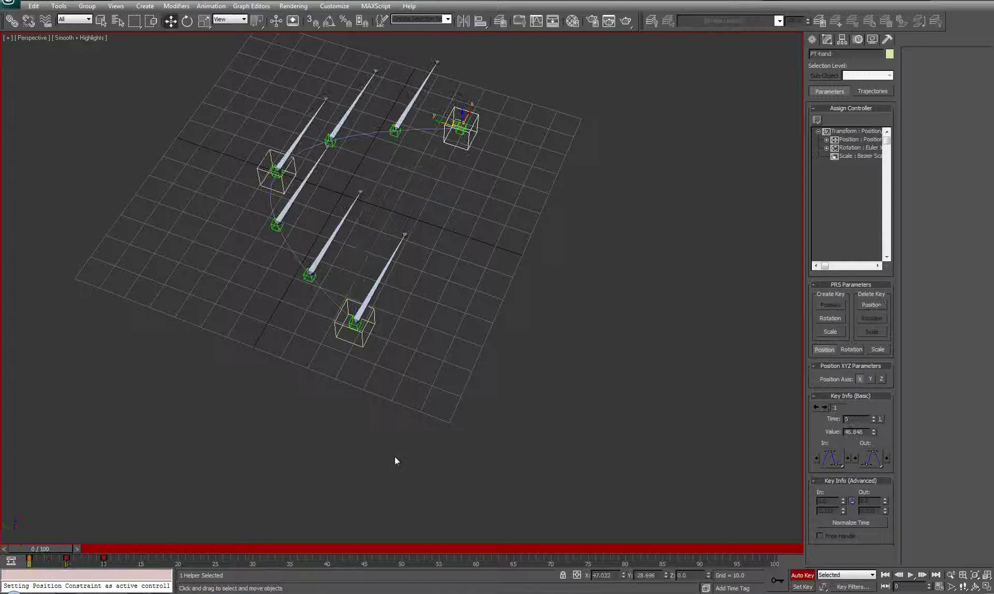
pyautogui.keyDown('alt'); pyautogui.moveTo(394, 461); pyautogui.dragTo(436, 322, button='middle'); pyautogui.keyUp('alt')
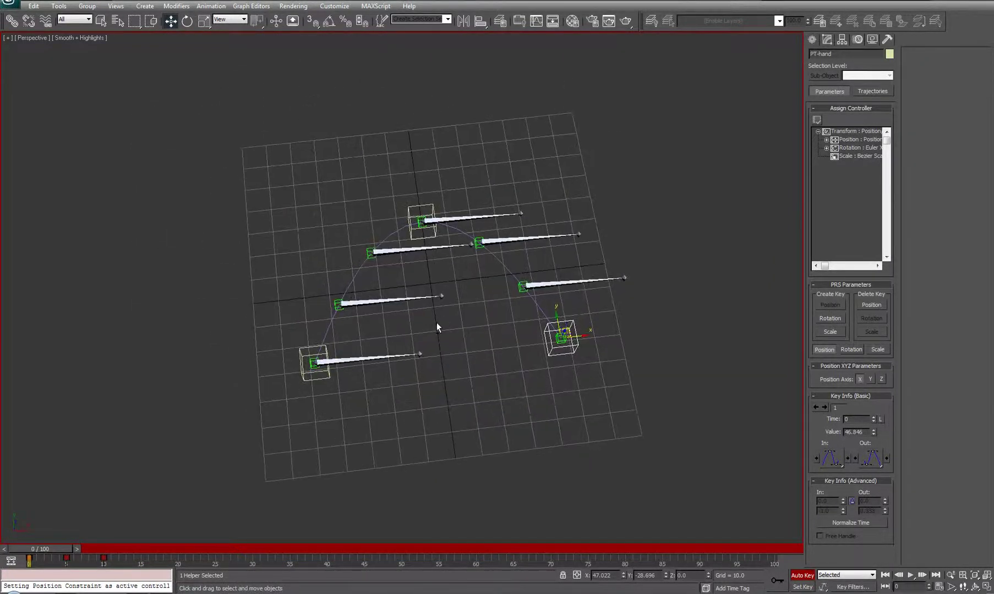
pyautogui.hotkey('shift', 'z')
pyautogui.hotkey('shift', 'z')
pyautogui.hotkey('shift', 'z')
pyautogui.hotkey('shift', 'z')
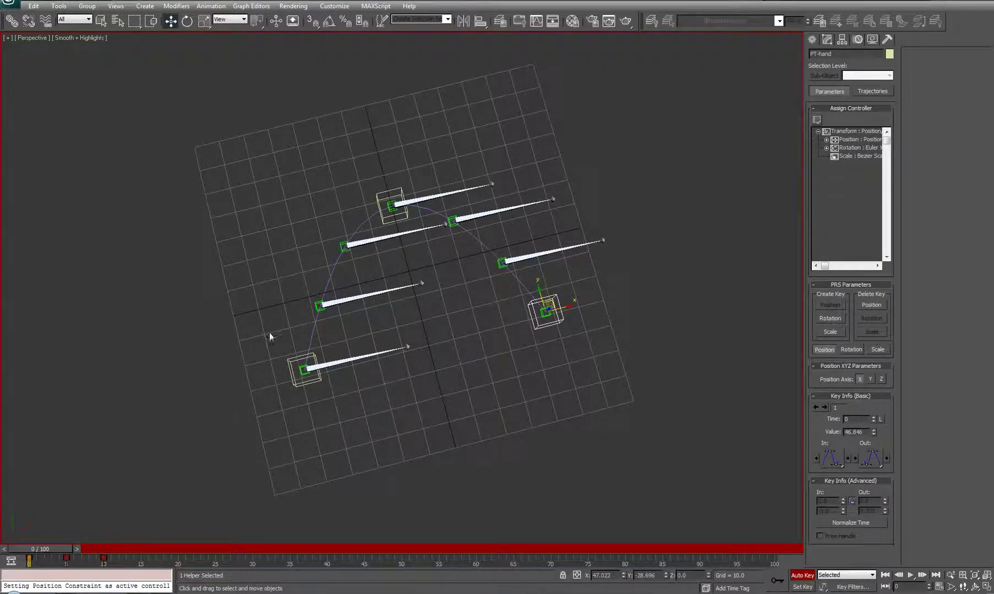
pyautogui.hotkey('shift', 'z')
pyautogui.hotkey('shift', 'z')
pyautogui.hotkey('shift', 'z')
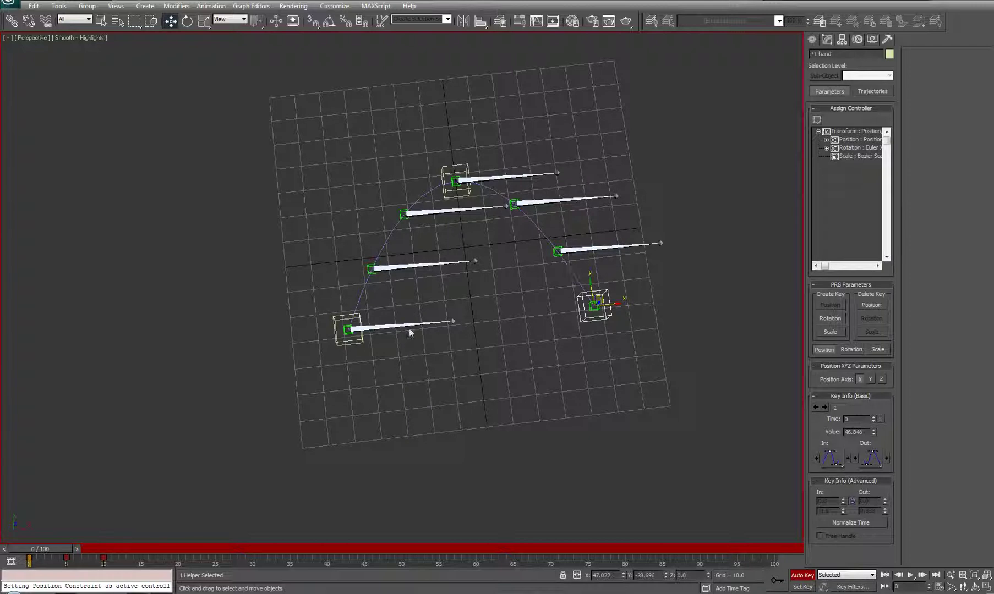
pyautogui.hotkey('shift', 'z')
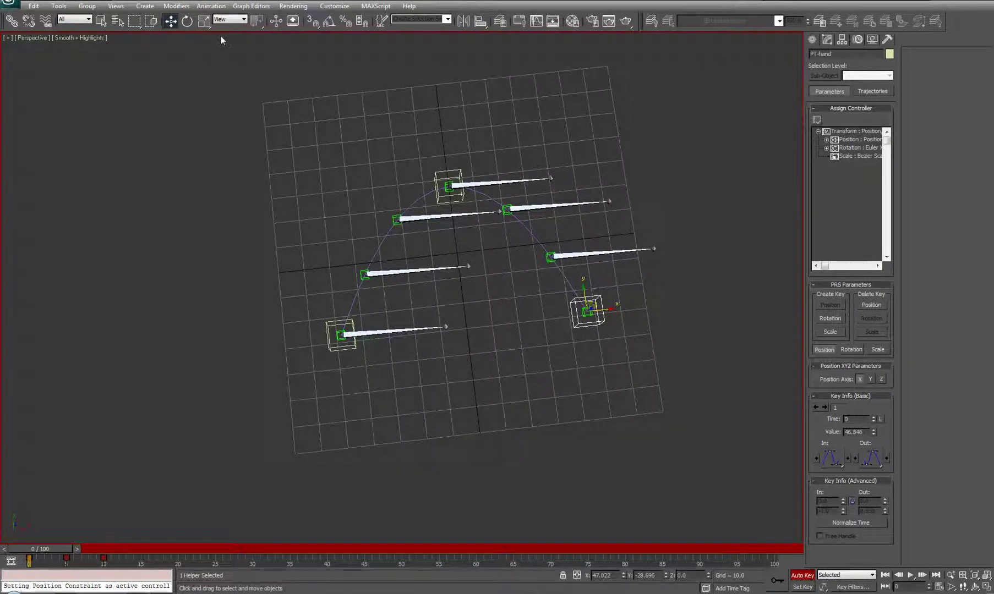
pyautogui.click(203, 7)
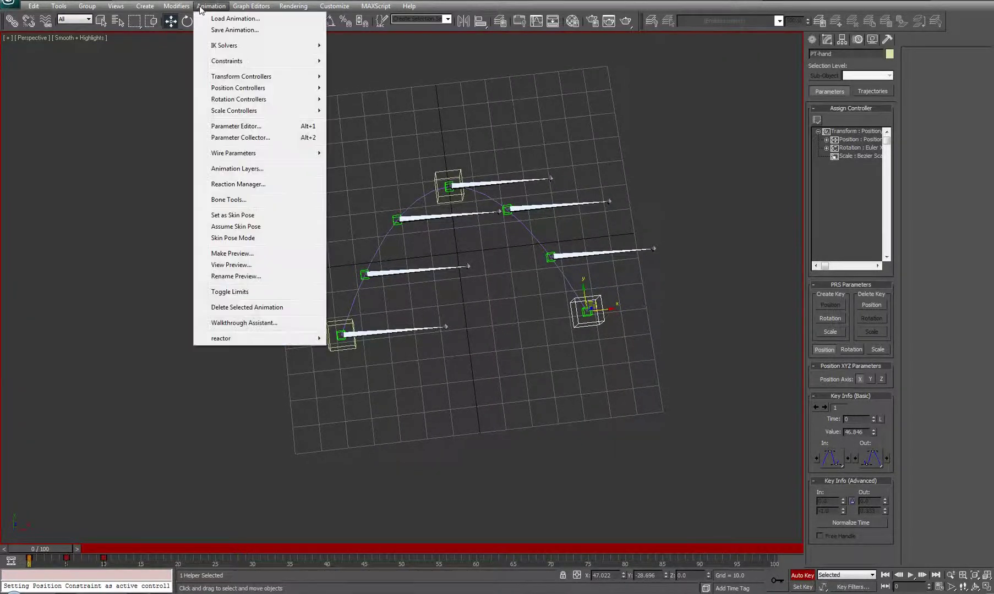
# Step: Open Bone Tools, shift its window aside, and pan the viewport to frame the bones
pyautogui.click(223, 200)
pyautogui.moveTo(84, 90); pyautogui.dragTo(76, 83)
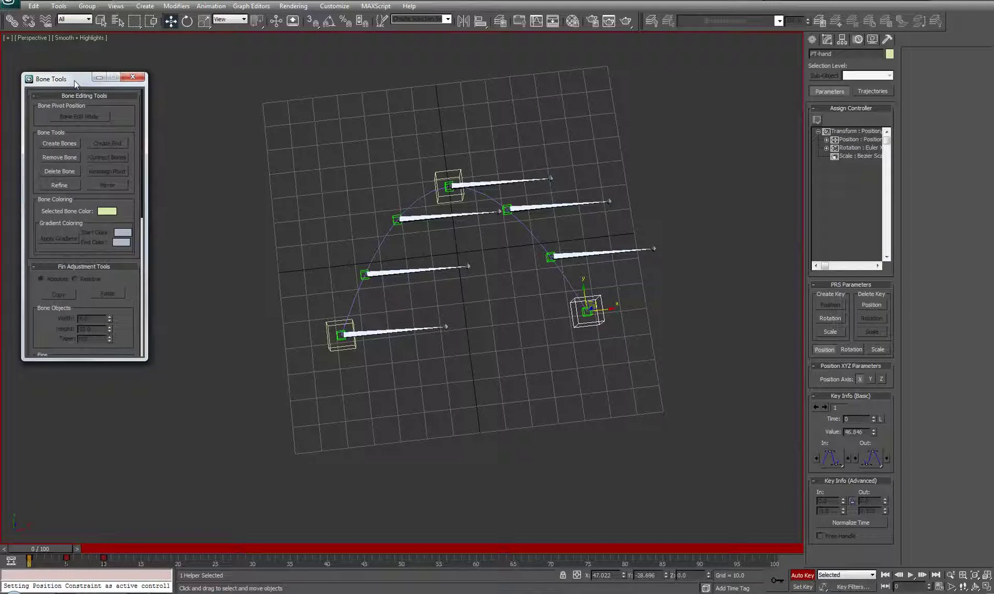
pyautogui.moveTo(477, 384); pyautogui.dragTo(532, 392, button='middle')
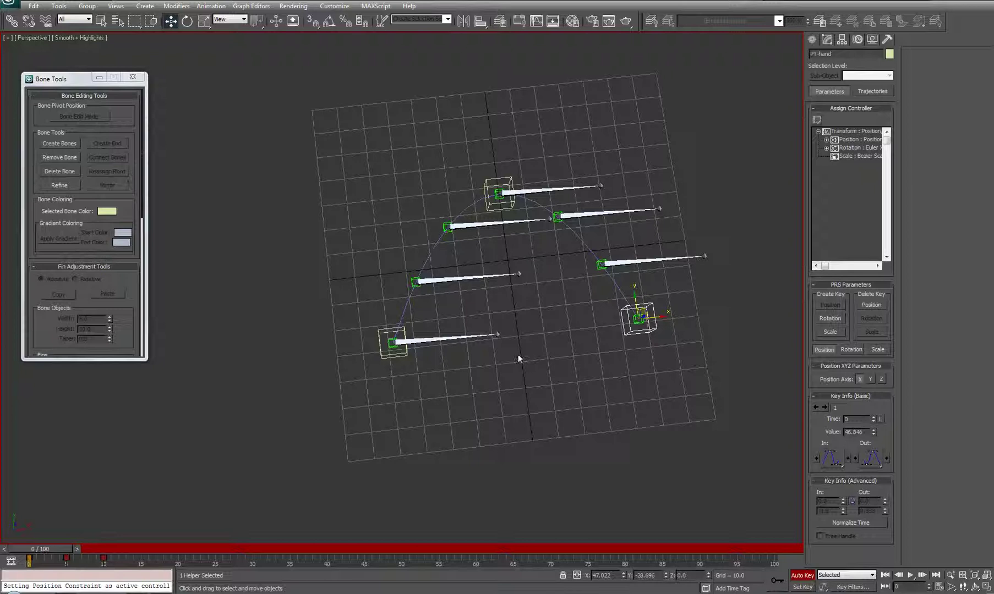
pyautogui.moveTo(504, 349); pyautogui.dragTo(440, 373, button='middle')
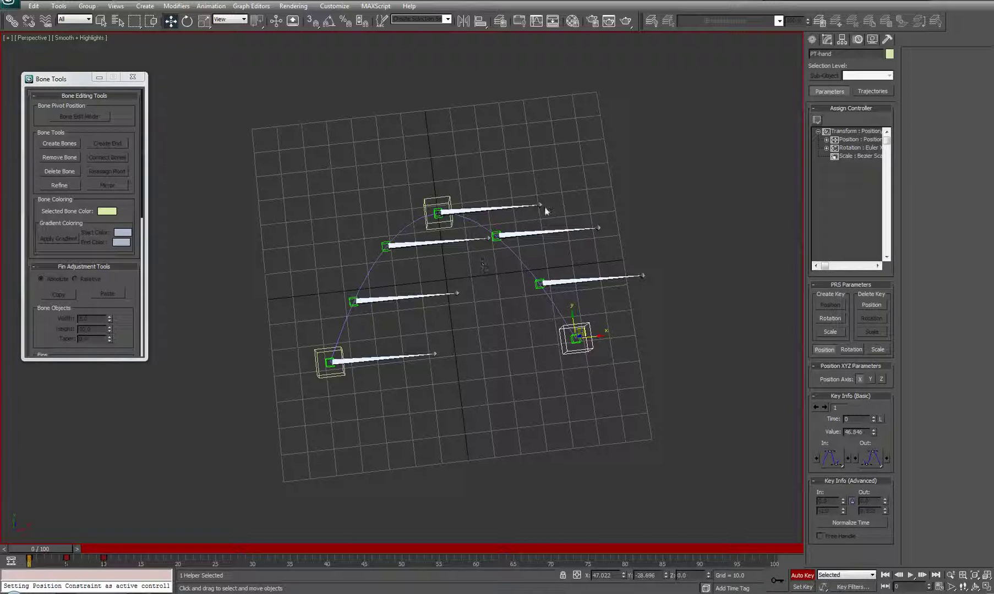
pyautogui.moveTo(523, 249)
pyautogui.mouseDown(button='middle')
pyautogui.moveTo(501, 226)
pyautogui.moveTo(477, 235)
pyautogui.moveTo(455, 273)
pyautogui.moveTo(508, 207)
pyautogui.moveTo(496, 261)
pyautogui.moveTo(510, 262)
pyautogui.mouseUp(button='middle')
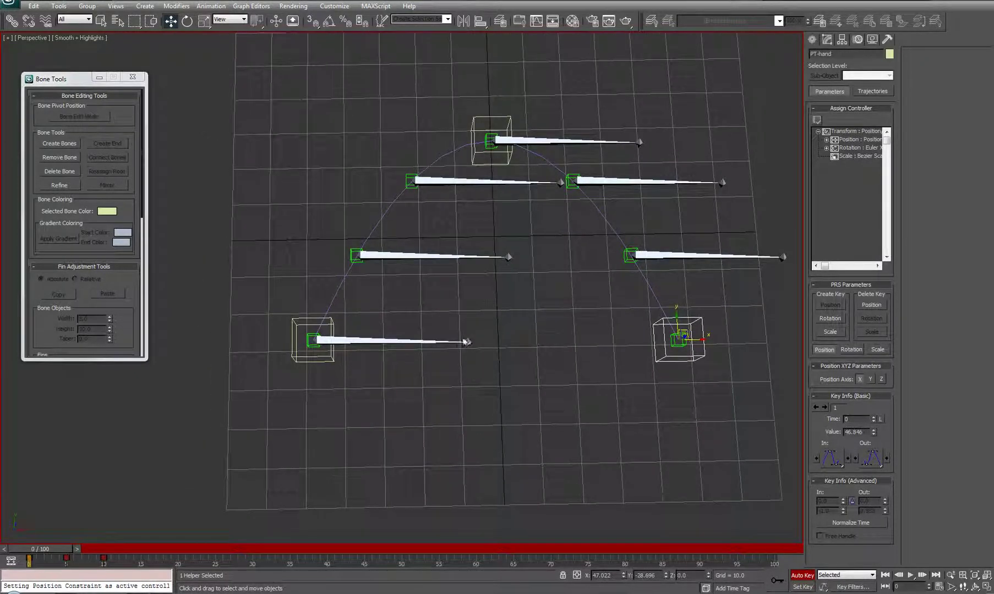
# Step: Select Bone01, try scaling it and cancel, restoring its length
pyautogui.click(426, 342)
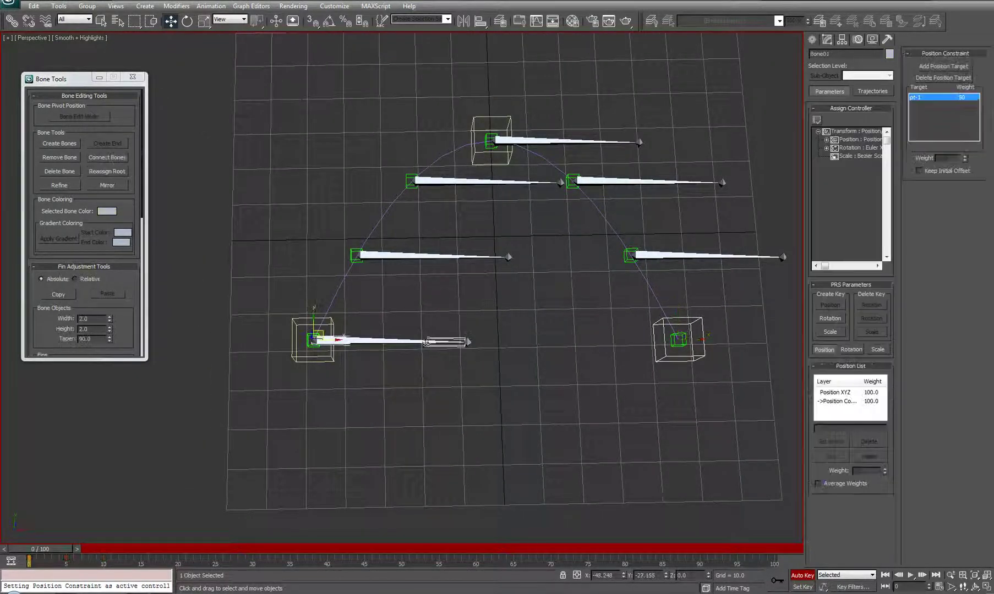
pyautogui.click(204, 21)
pyautogui.moveTo(291, 341); pyautogui.dragTo(336, 340)
pyautogui.rightClick(336, 339)
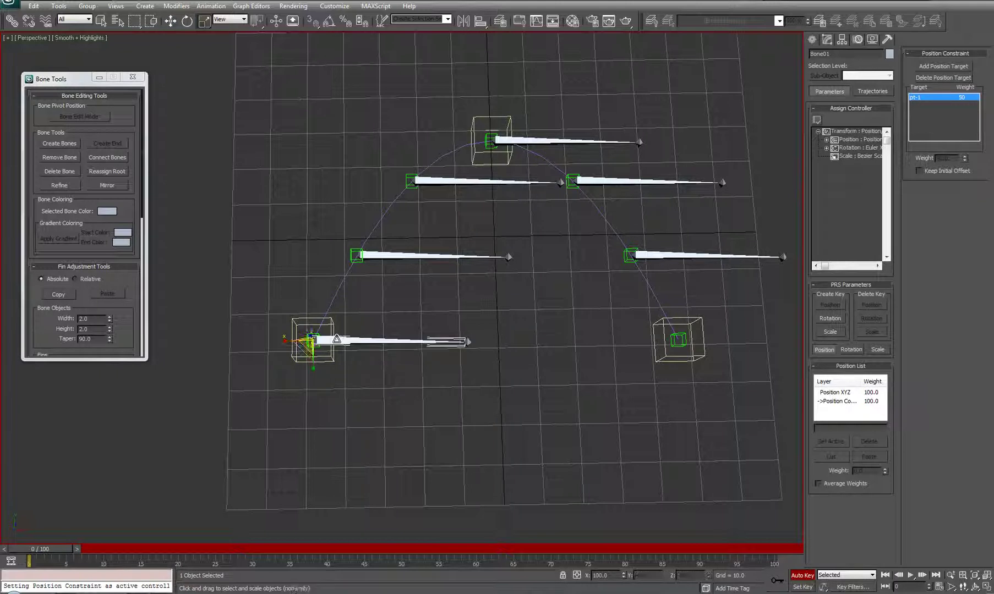
pyautogui.keyDown('alt'); pyautogui.moveTo(454, 333); pyautogui.dragTo(479, 353, button='middle'); pyautogui.keyUp('alt')
pyautogui.moveTo(59, 82); pyautogui.dragTo(77, 111)
# Step: Turn off Auto Key and enter Bone Edit Mode in Bone Tools
pyautogui.click(209, 7)
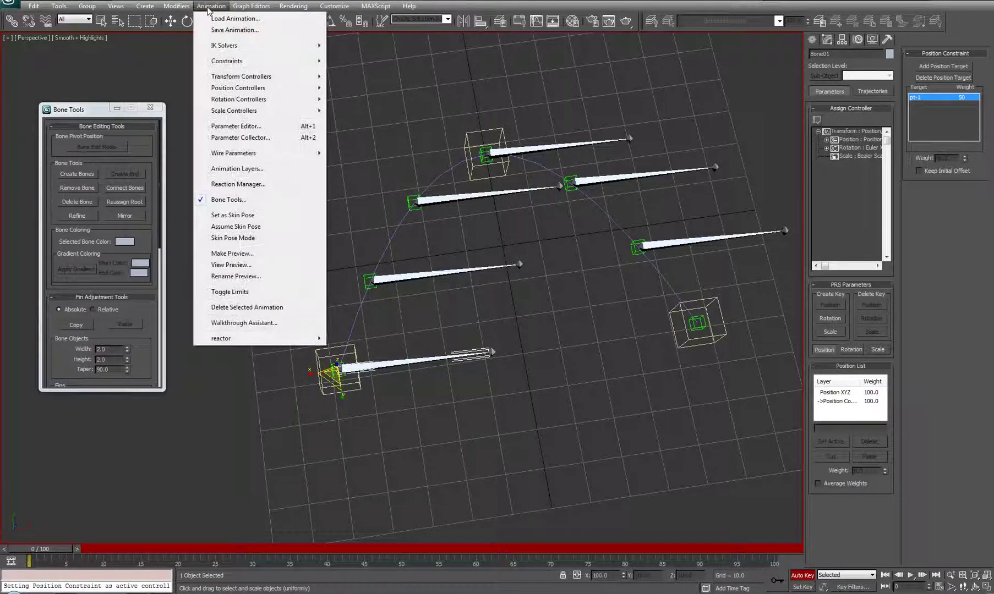
pyautogui.click(208, 9)
pyautogui.keyDown('alt'); pyautogui.moveTo(491, 344); pyautogui.dragTo(451, 297, button='middle'); pyautogui.keyUp('alt')
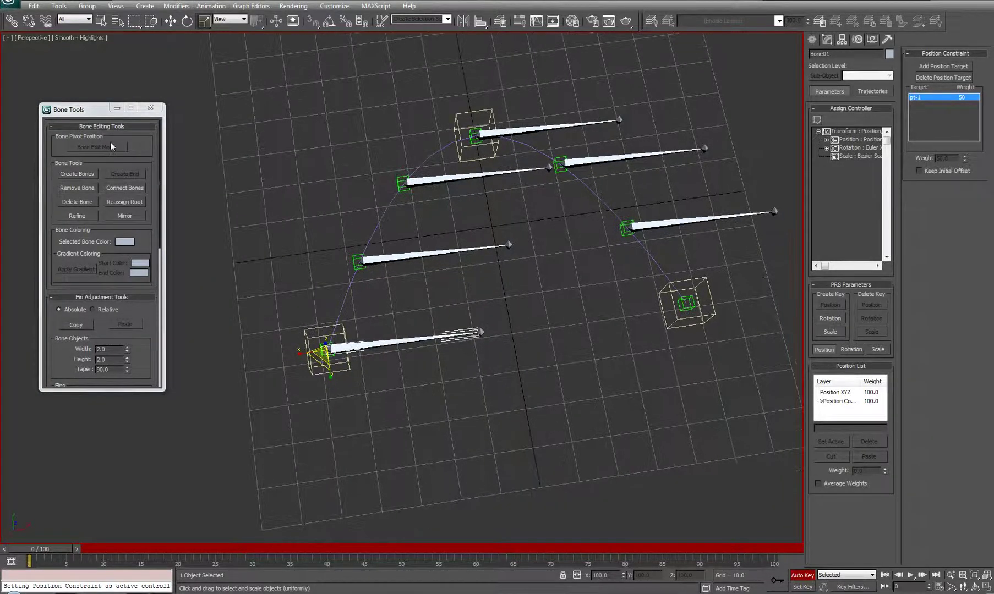
pyautogui.click(812, 577)
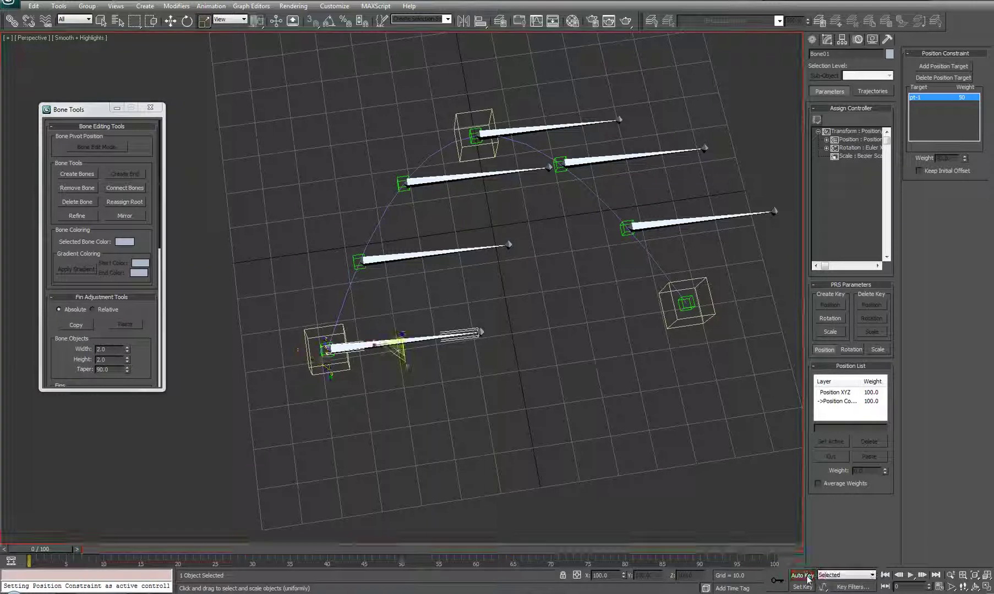
pyautogui.moveTo(476, 375); pyautogui.dragTo(469, 373, button='middle')
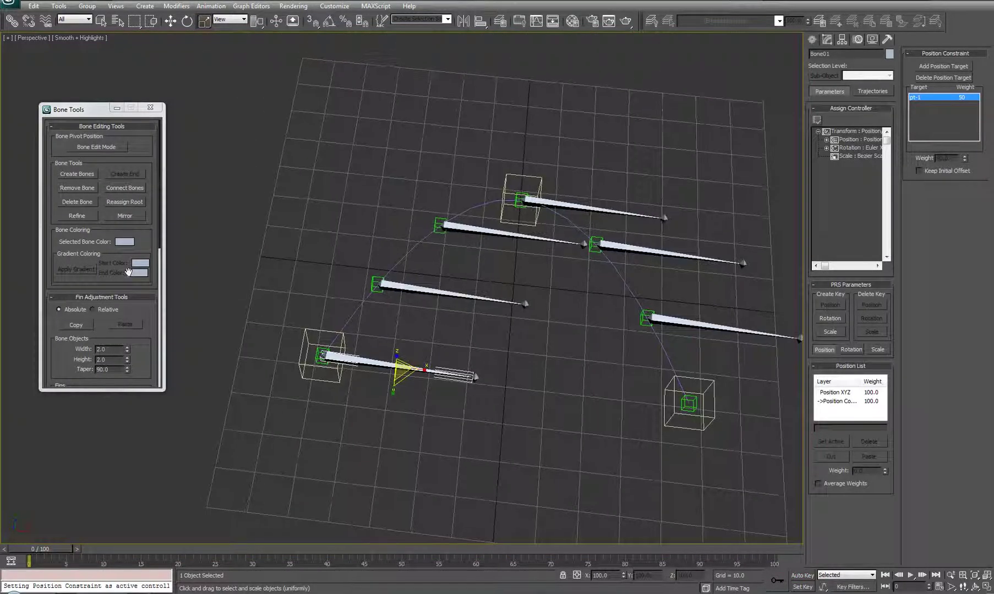
pyautogui.click(107, 150)
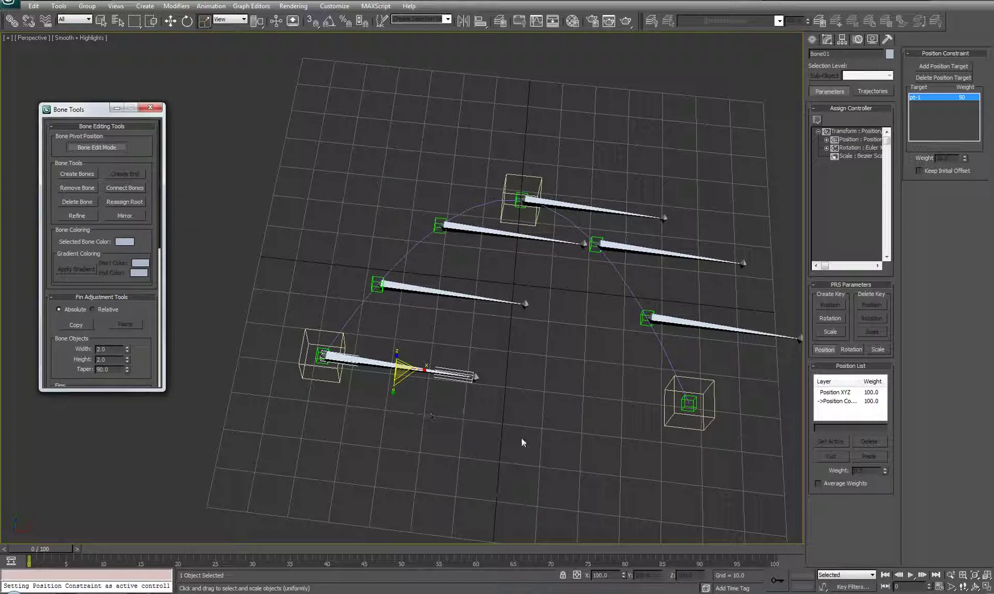
# Step: Align Bone02's position to point pt-2 with X, Y and Z orientation unchecked
pyautogui.click(532, 423)
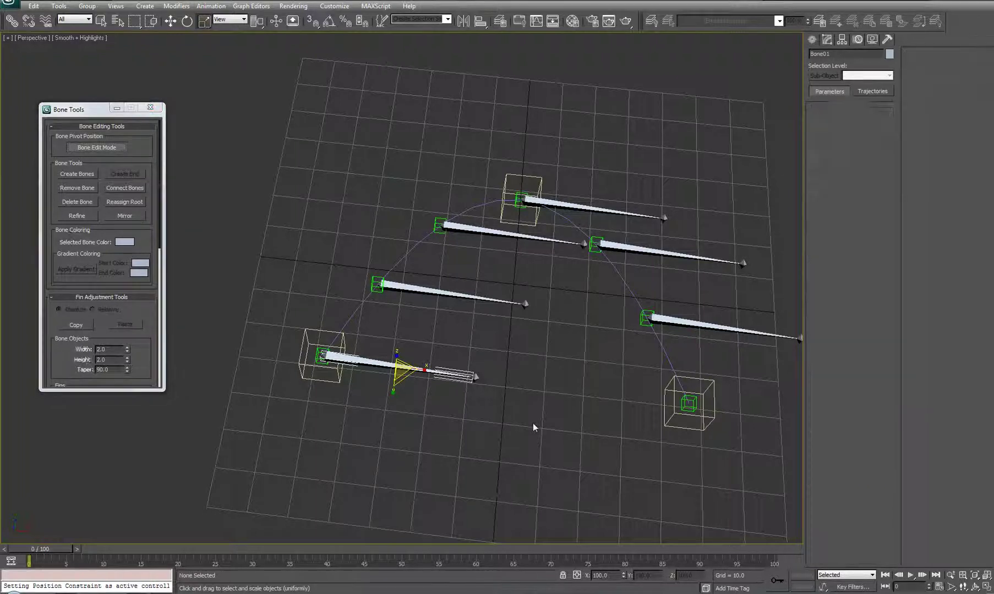
pyautogui.click(475, 378)
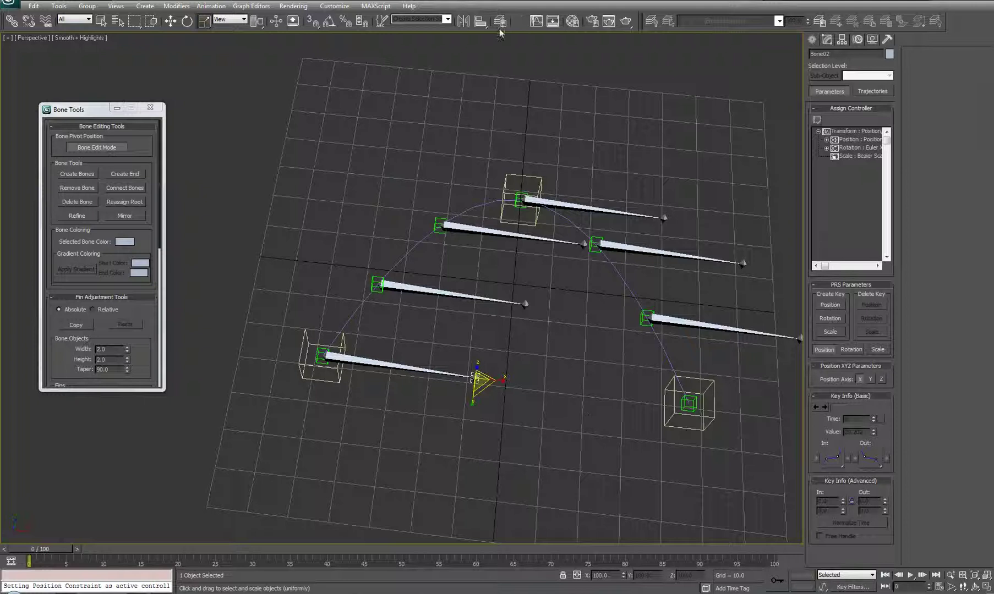
pyautogui.click(481, 21)
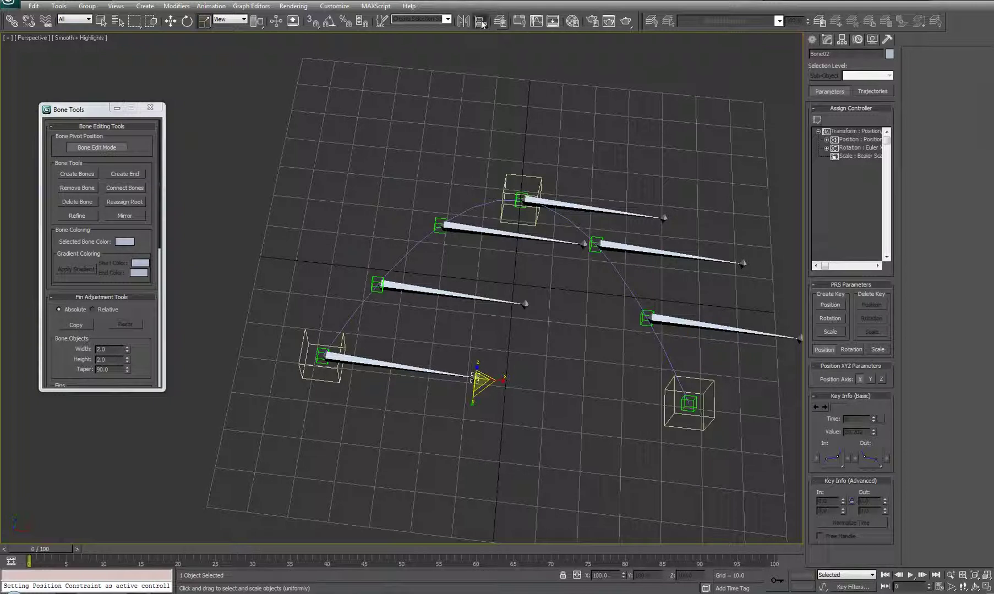
pyautogui.click(377, 284)
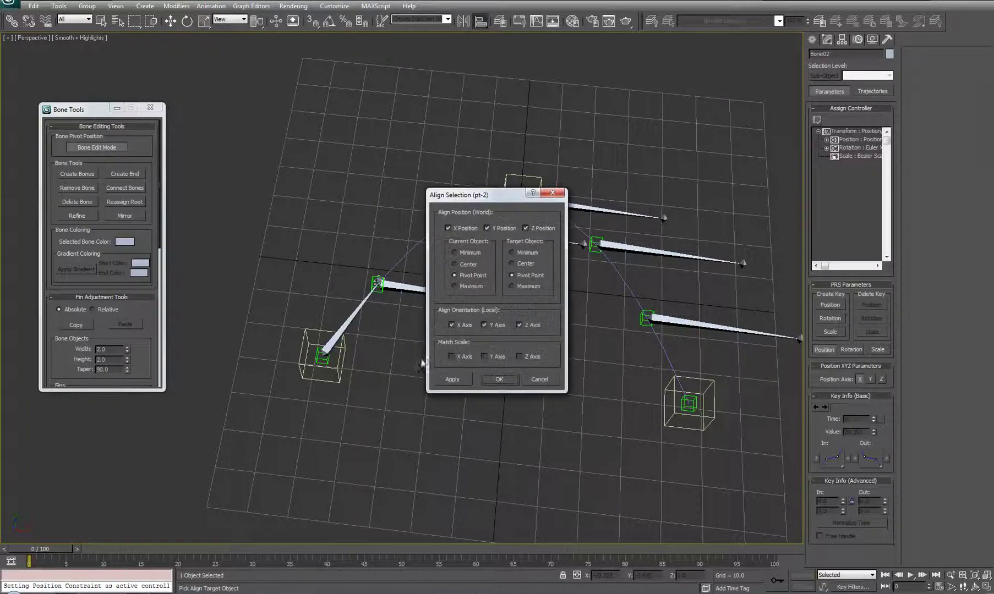
pyautogui.click(451, 325)
pyautogui.click(484, 325)
pyautogui.click(519, 325)
pyautogui.click(488, 384)
# Step: Align Bone03's position to point pt-3
pyautogui.keyDown('alt'); pyautogui.moveTo(424, 333); pyautogui.dragTo(475, 316, button='middle'); pyautogui.keyUp('alt')
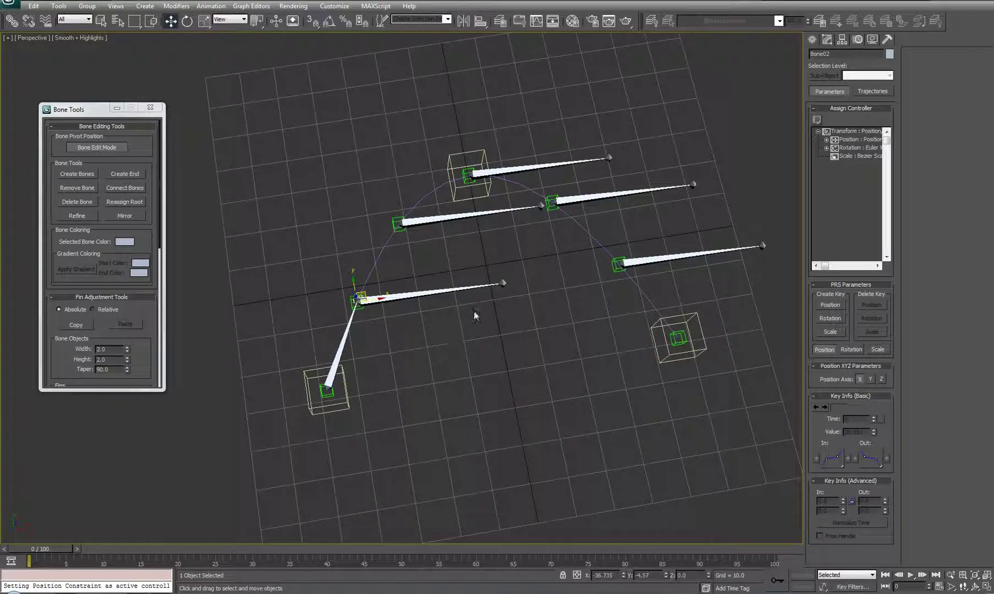
pyautogui.click(504, 283)
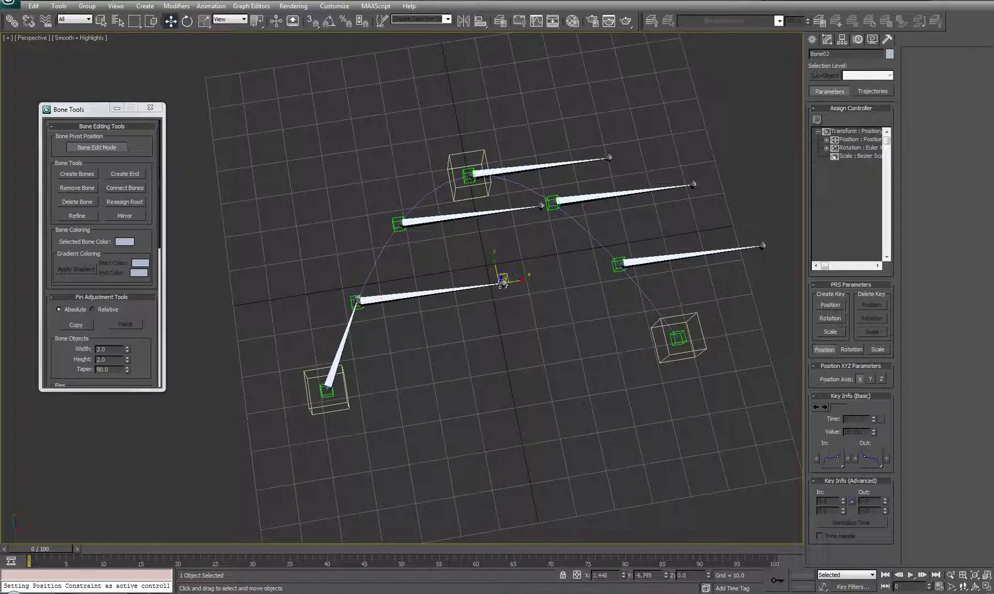
pyautogui.click(480, 21)
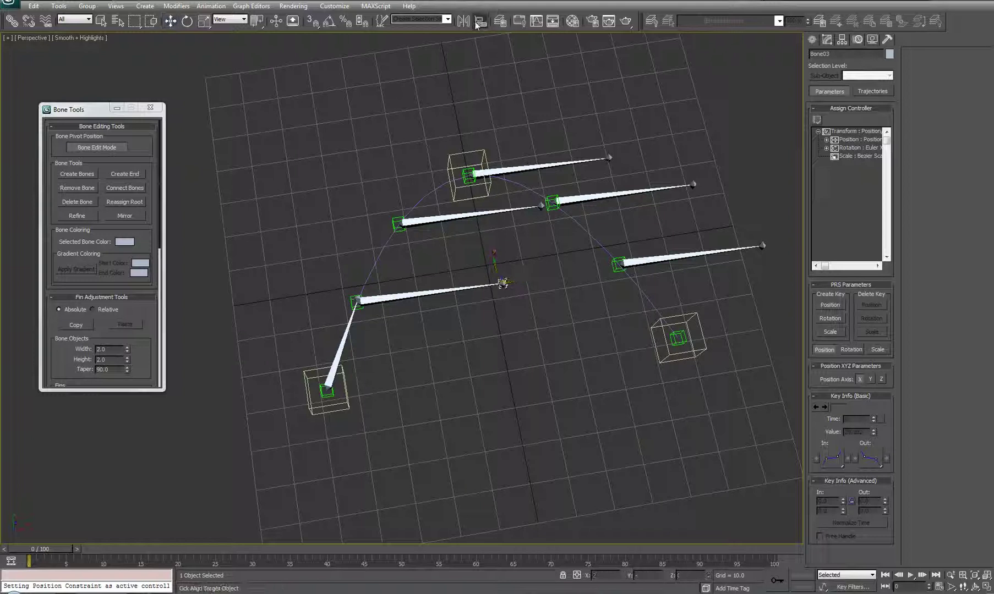
pyautogui.click(391, 219)
pyautogui.click(498, 381)
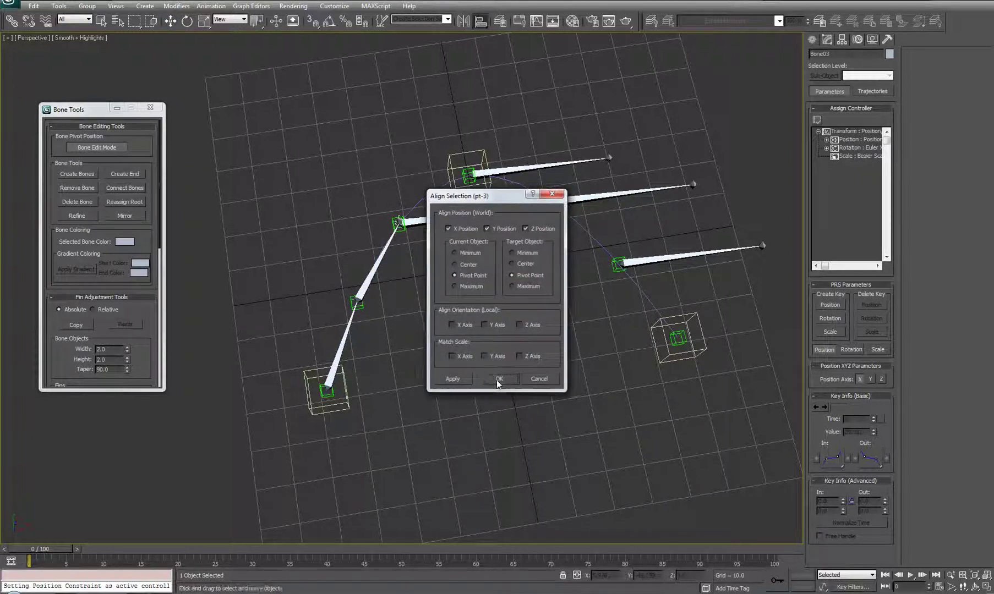
pyautogui.moveTo(461, 267); pyautogui.dragTo(441, 295, button='middle')
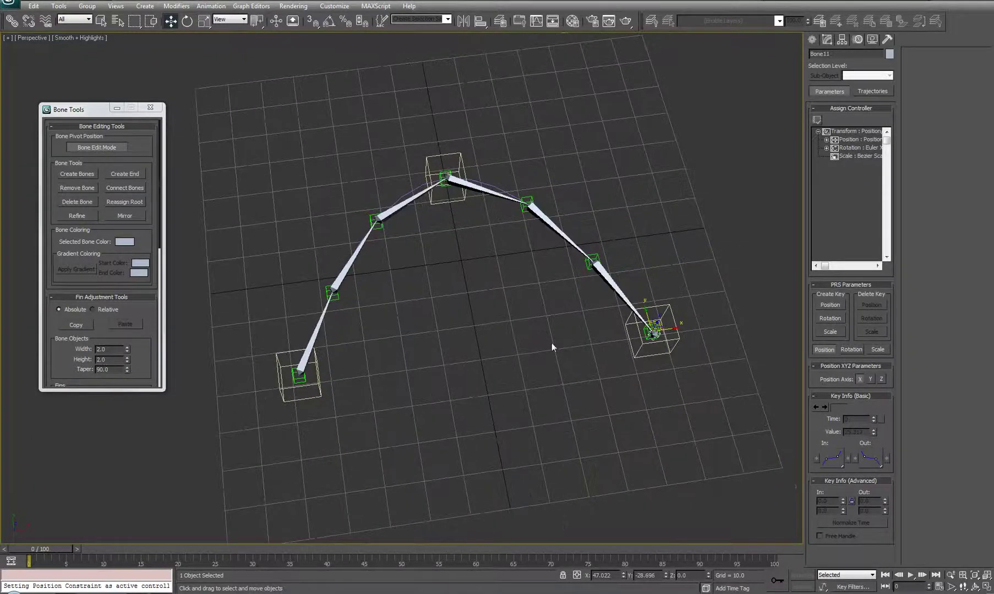
pyautogui.keyDown('alt'); pyautogui.moveTo(552, 343); pyautogui.dragTo(499, 313, button='middle'); pyautogui.keyUp('alt')
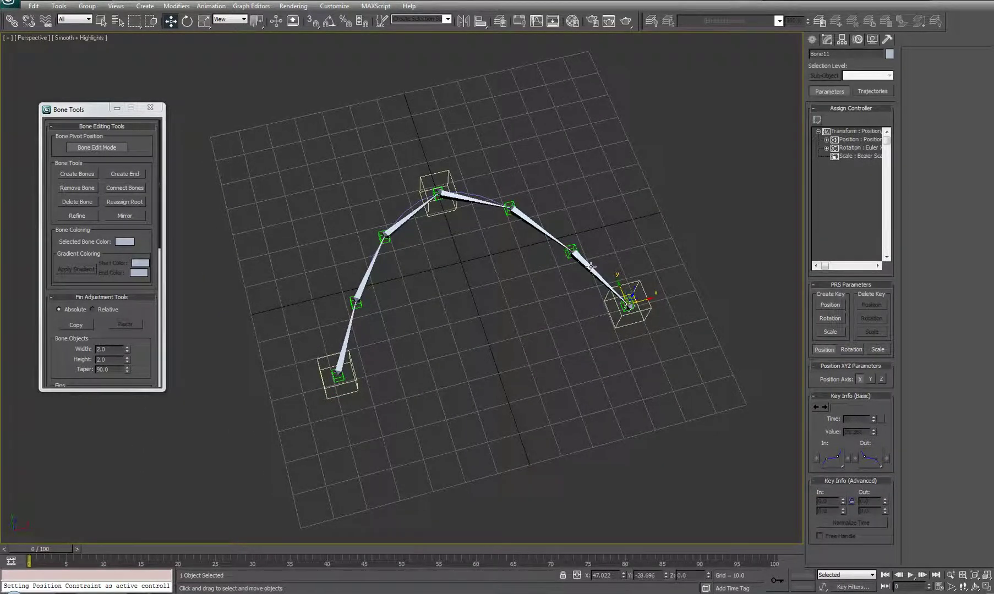
# Step: Set the Selection Filter to Bone and marquee-select every bone in the chain
pyautogui.click(590, 267)
pyautogui.click(515, 316)
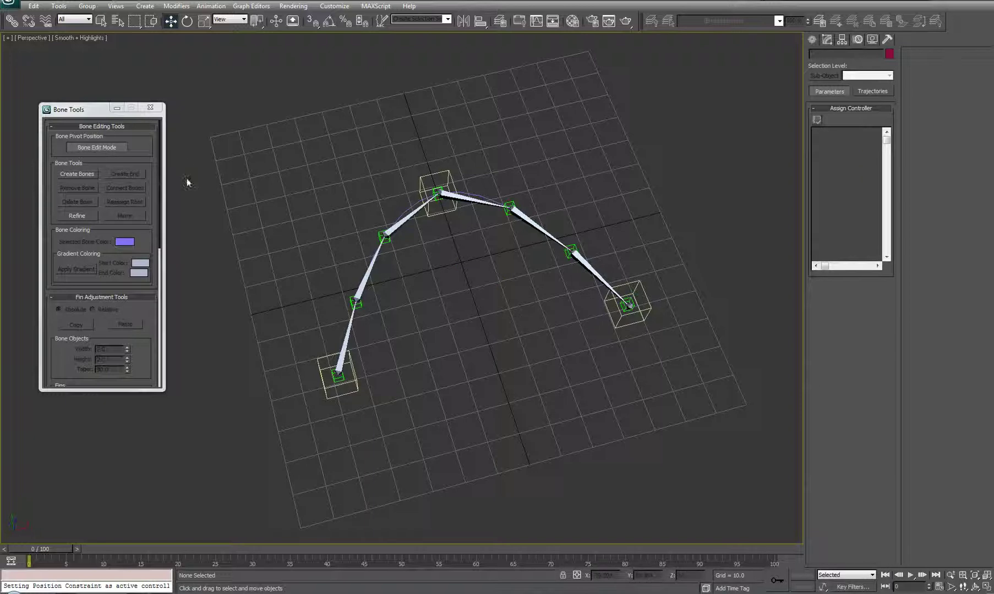
pyautogui.click(77, 20)
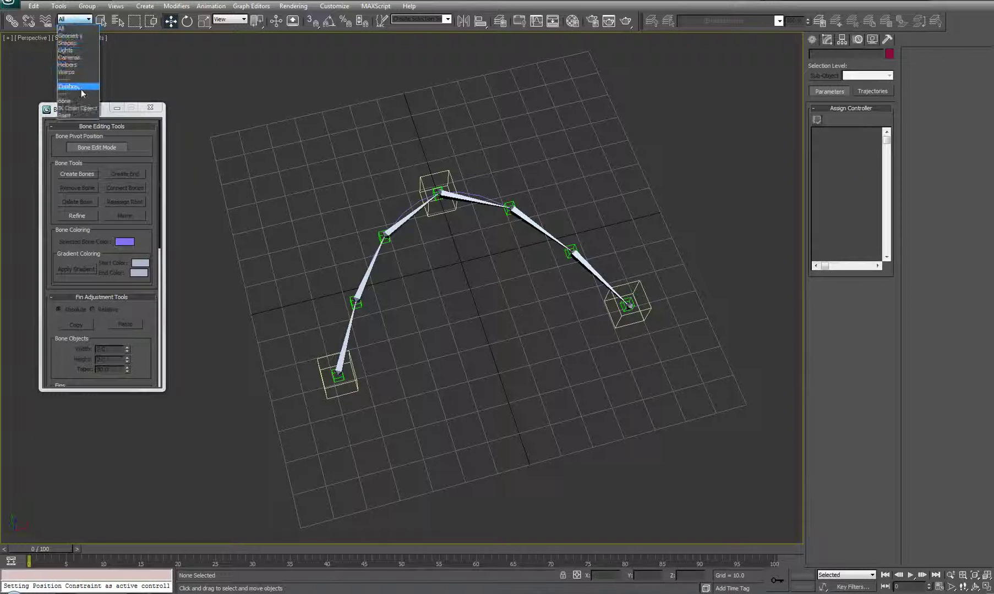
pyautogui.click(77, 100)
pyautogui.moveTo(266, 149); pyautogui.dragTo(738, 484)
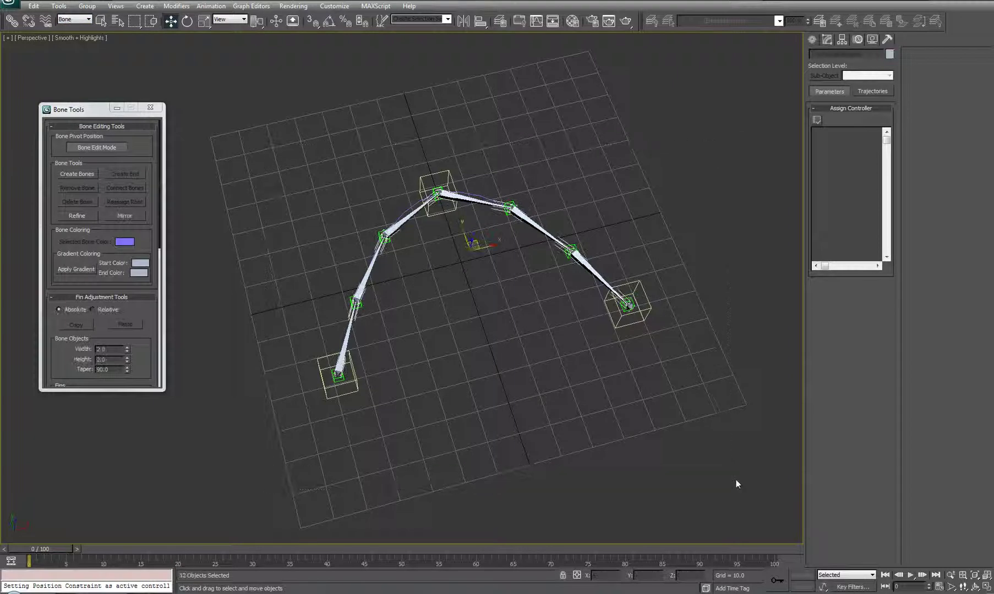
# Step: Review the fin and stretch options in Bone Tools, then close the floater
pyautogui.scroll(-5, 148, 225)
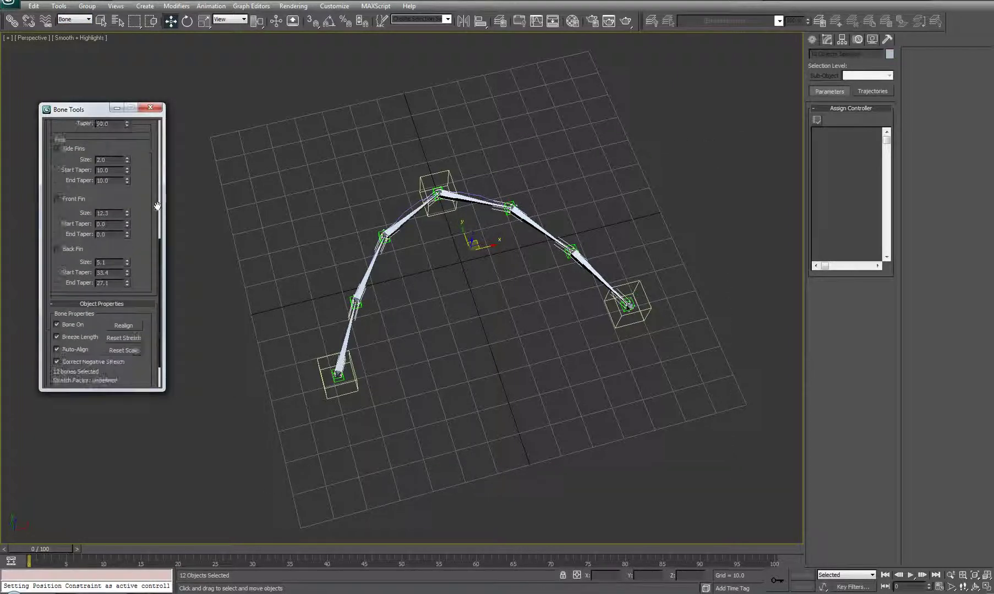
pyautogui.scroll(-2, 138, 264)
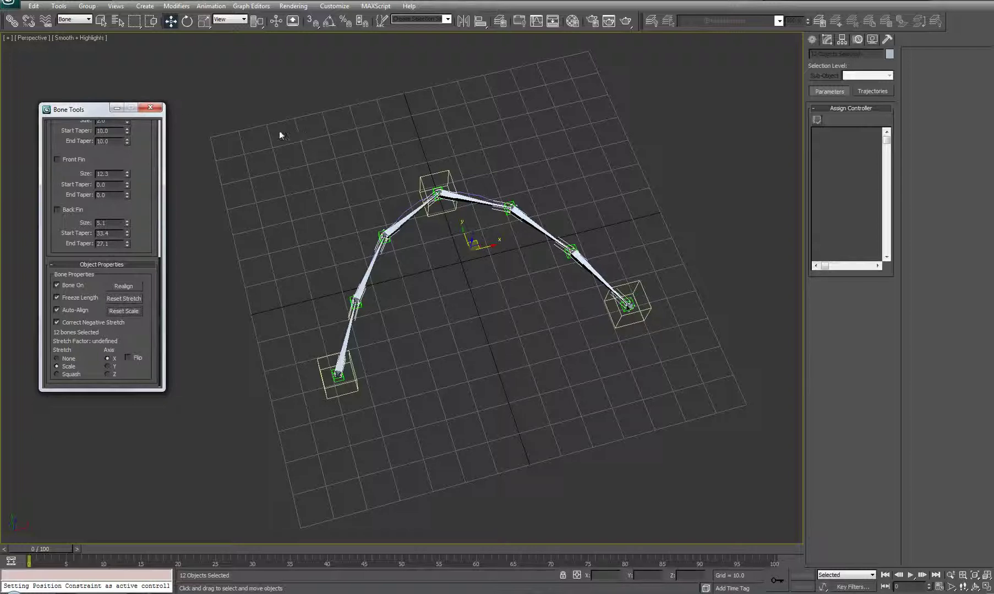
pyautogui.scroll(10, 152, 126)
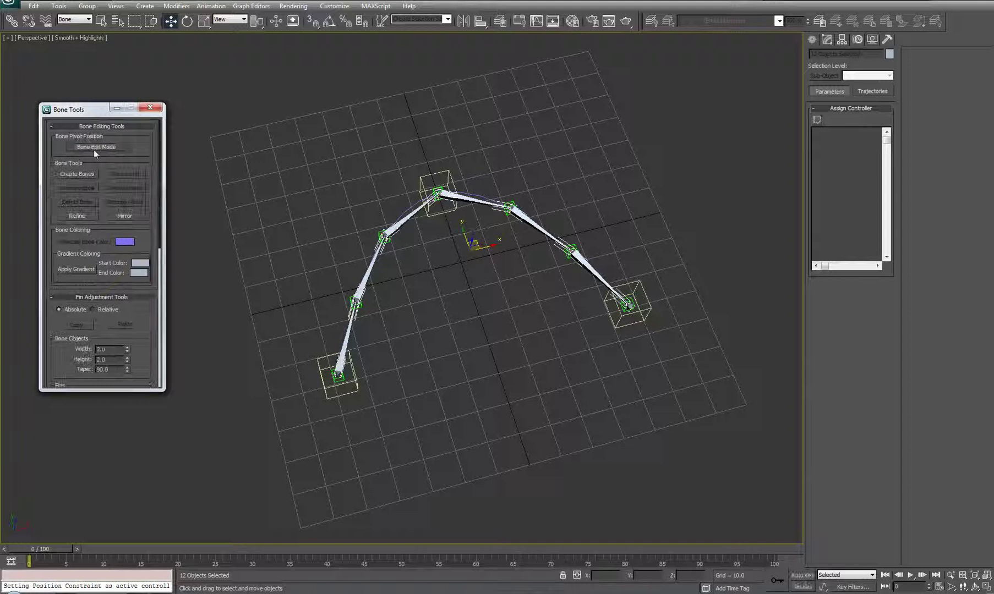
pyautogui.click(150, 107)
pyautogui.keyDown('alt'); pyautogui.moveTo(322, 299); pyautogui.dragTo(430, 333, button='middle'); pyautogui.keyUp('alt')
# Step: Scrub the timeline to preview the chain's animation around frames 9 and 14
pyautogui.click(497, 297)
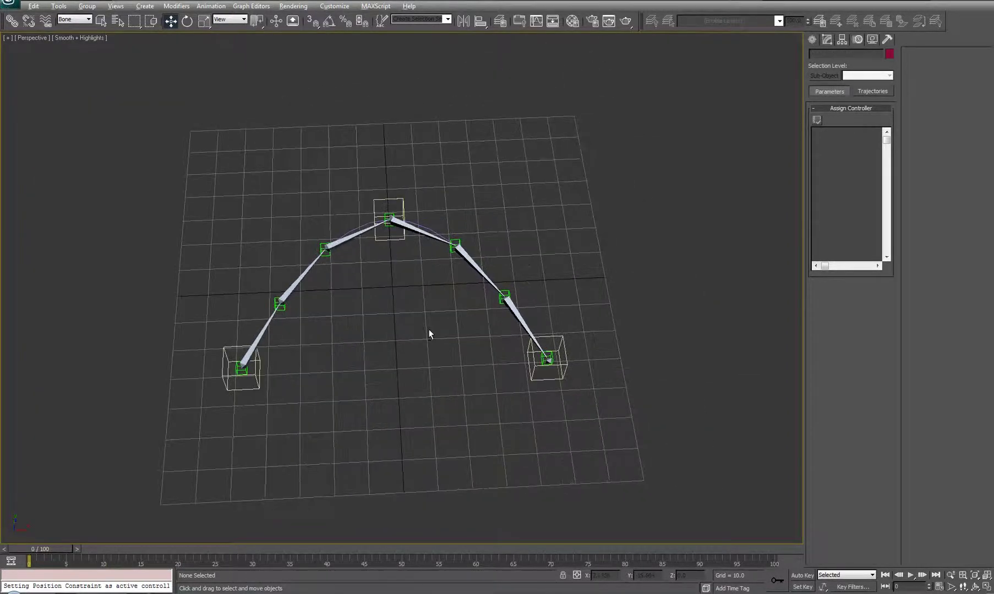
pyautogui.moveTo(46, 553)
pyautogui.mouseDown()
pyautogui.moveTo(130, 553)
pyautogui.moveTo(10, 548)
pyautogui.moveTo(83, 550)
pyautogui.moveTo(28, 550)
pyautogui.mouseUp()
pyautogui.press('w')
pyautogui.keyDown('alt'); pyautogui.moveTo(300, 422); pyautogui.dragTo(319, 377, button='middle'); pyautogui.keyUp('alt')
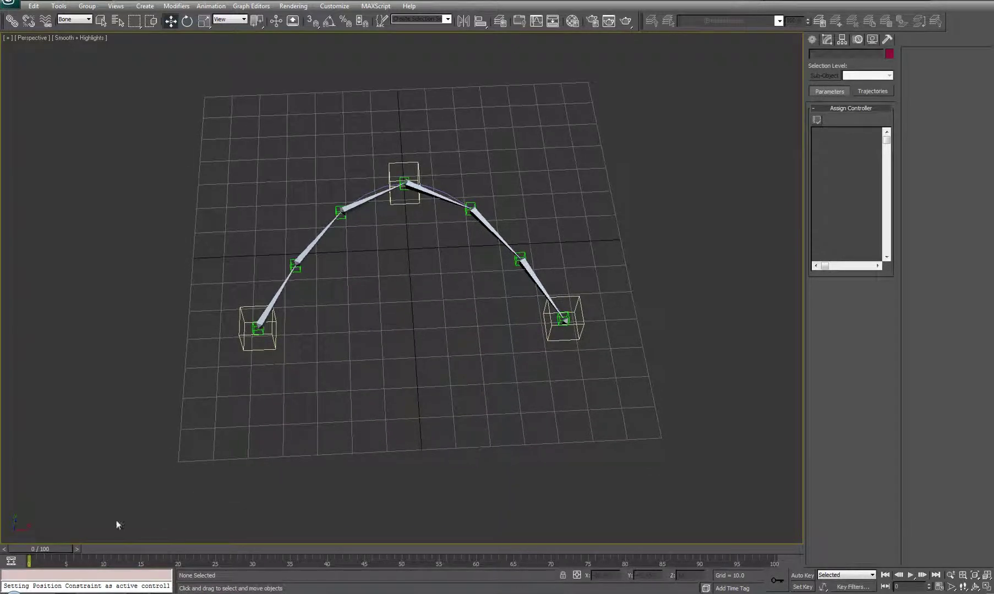
pyautogui.moveTo(58, 552); pyautogui.dragTo(158, 553)
# Step: With Auto Key on at frame 15, move PT-elbow up-right and PT-hand up-left
pyautogui.click(793, 576)
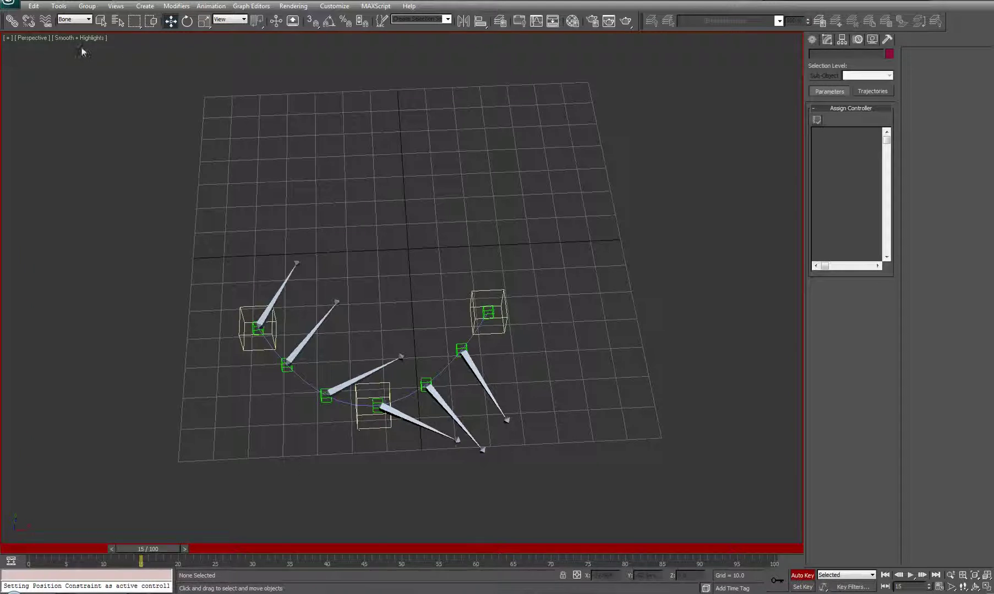
pyautogui.click(87, 20)
pyautogui.click(71, 28)
pyautogui.click(360, 423)
pyautogui.keyDown('alt'); pyautogui.moveTo(360, 424); pyautogui.dragTo(447, 275, button='middle'); pyautogui.keyUp('alt')
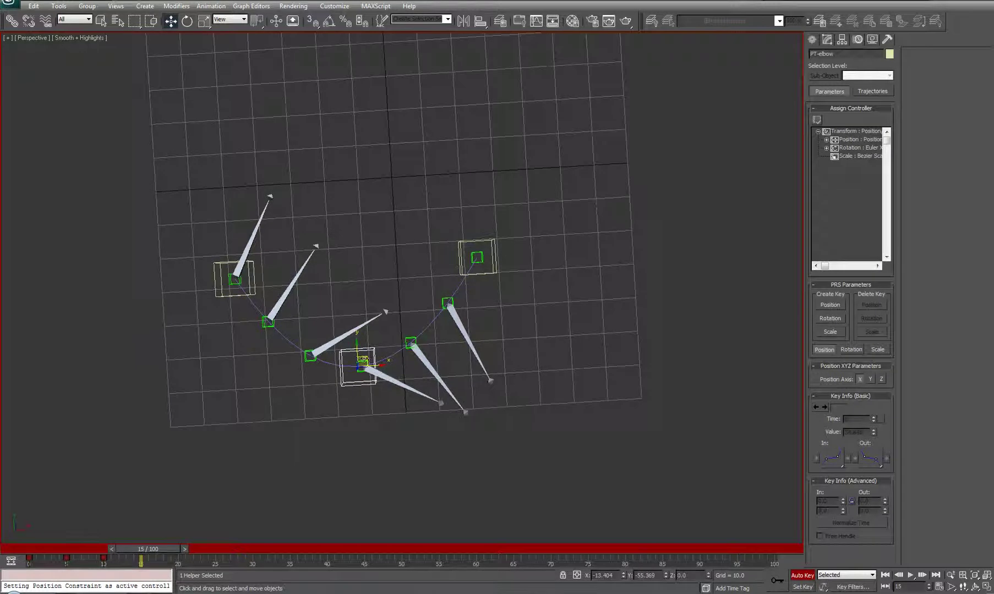
pyautogui.moveTo(364, 360); pyautogui.dragTo(550, 407)
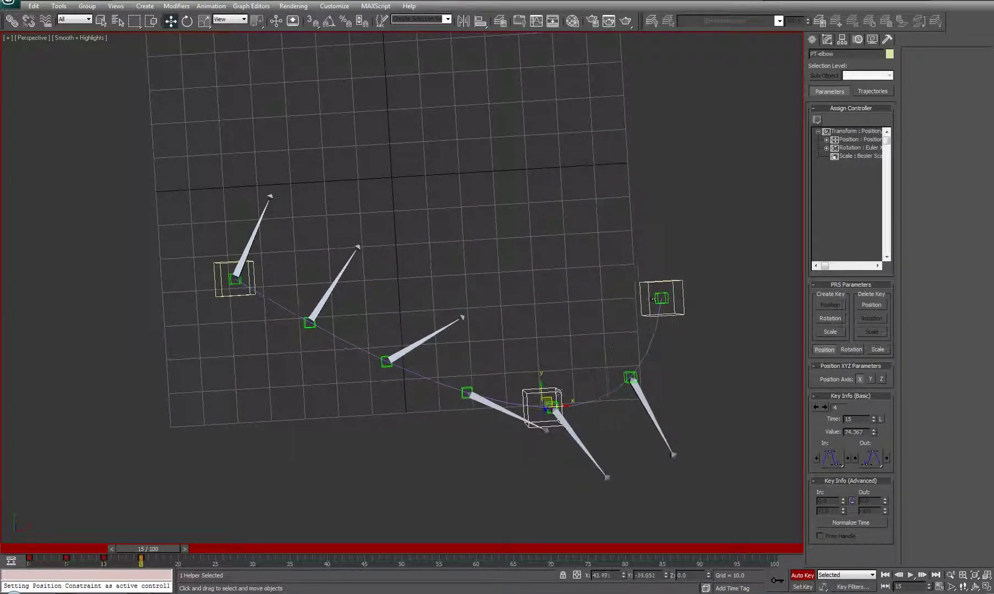
pyautogui.click(654, 286)
pyautogui.moveTo(653, 286); pyautogui.dragTo(435, 47)
# Step: Turn Auto Key off and select Bone01
pyautogui.keyDown('alt'); pyautogui.moveTo(389, 348); pyautogui.dragTo(327, 251, button='middle'); pyautogui.keyUp('alt')
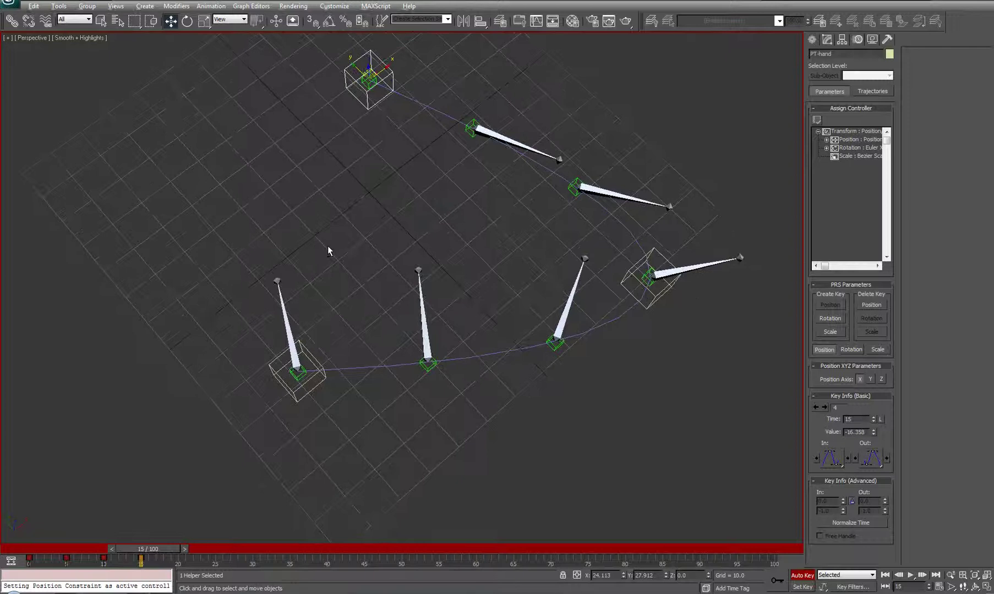
pyautogui.moveTo(361, 282); pyautogui.dragTo(269, 277, button='middle')
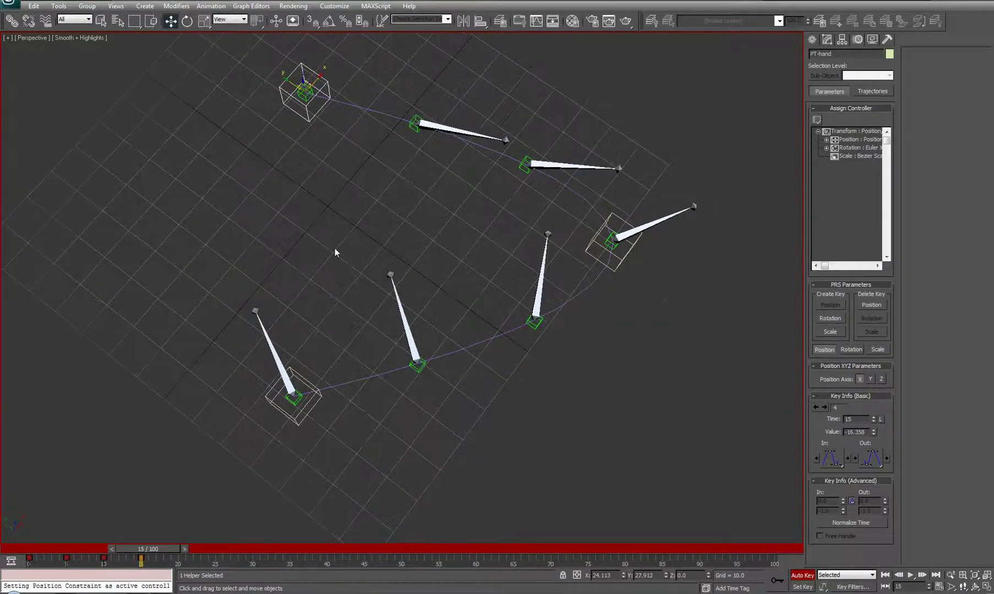
pyautogui.moveTo(335, 250); pyautogui.dragTo(313, 269, button='middle')
pyautogui.click(802, 574)
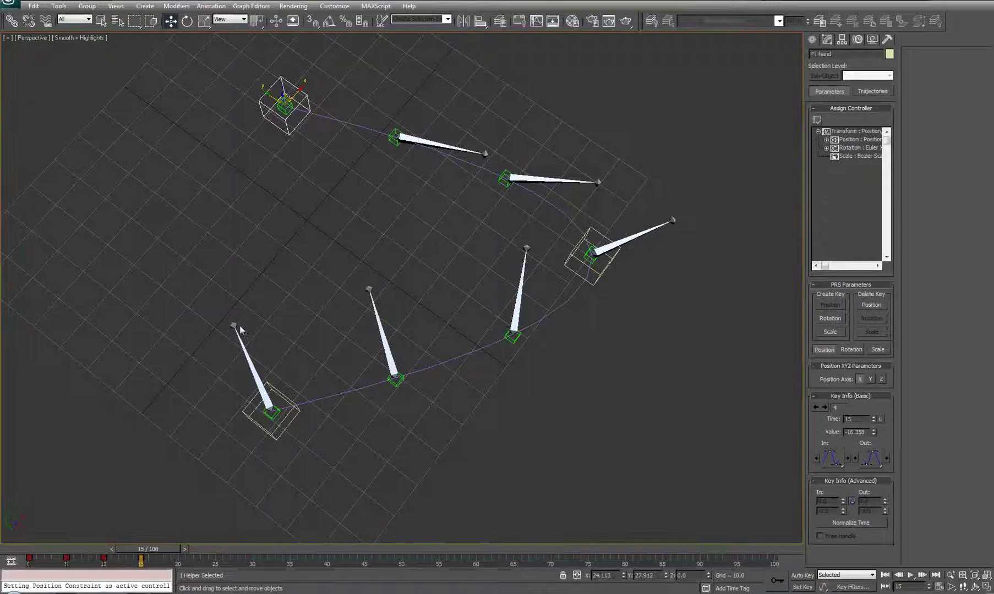
pyautogui.click(247, 362)
pyautogui.moveTo(354, 381)
pyautogui.mouseDown(button='middle')
pyautogui.moveTo(400, 337)
pyautogui.moveTo(363, 397)
pyautogui.mouseUp(button='middle')
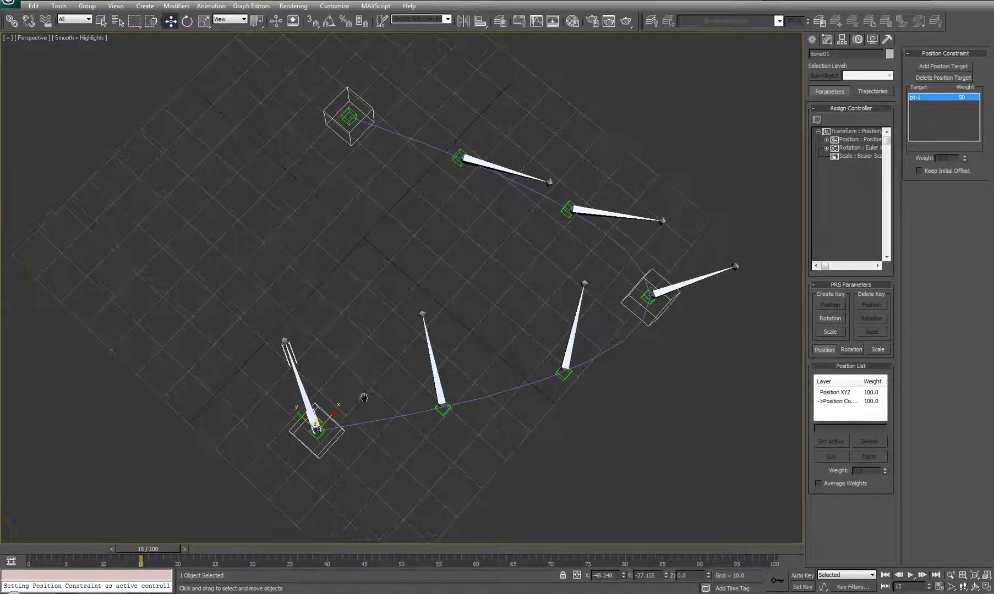
# Step: Add a LookAt Constraint to Bone01 aiming at pt-2, with Viewline Length Absolute off
pyautogui.click(211, 6)
pyautogui.moveTo(217, 61)
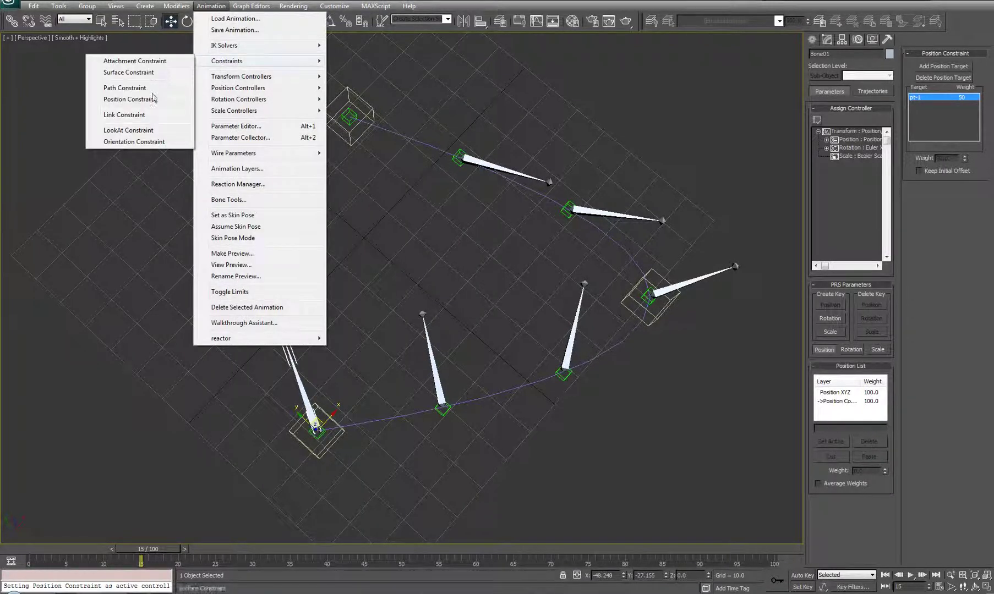
pyautogui.click(128, 130)
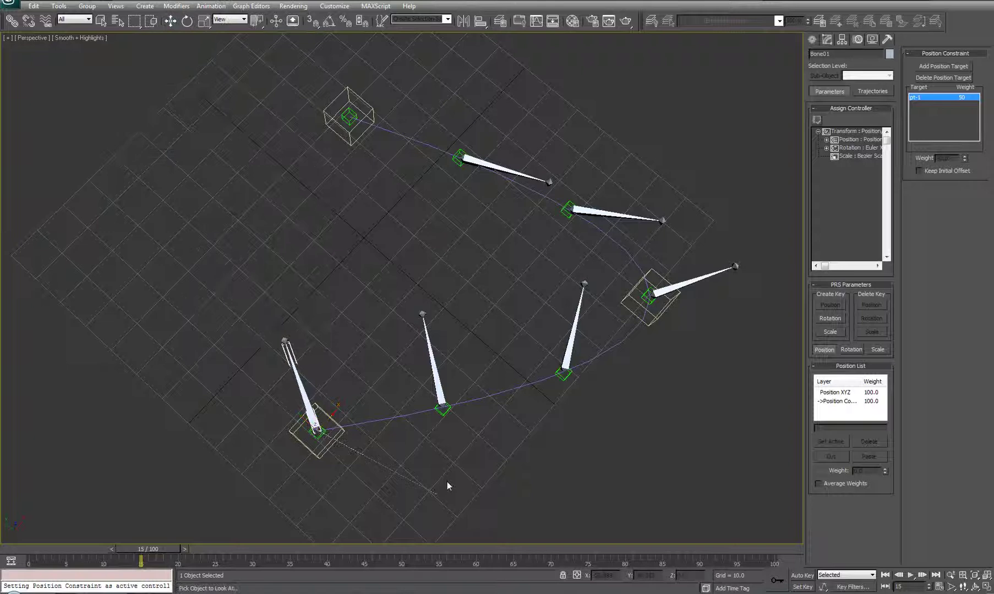
pyautogui.click(442, 414)
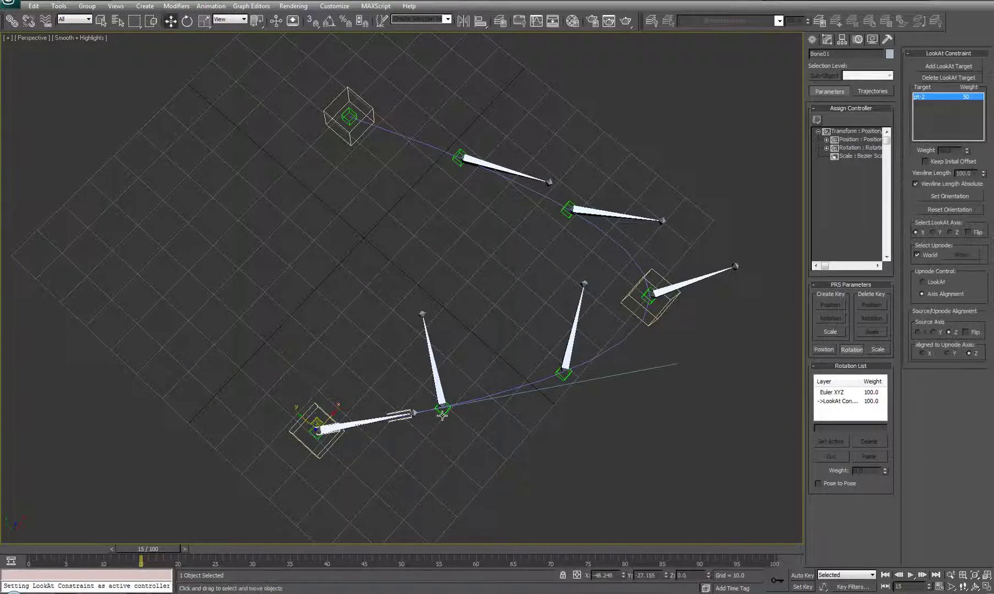
pyautogui.click(950, 183)
pyautogui.moveTo(574, 425); pyautogui.dragTo(599, 393, button='middle')
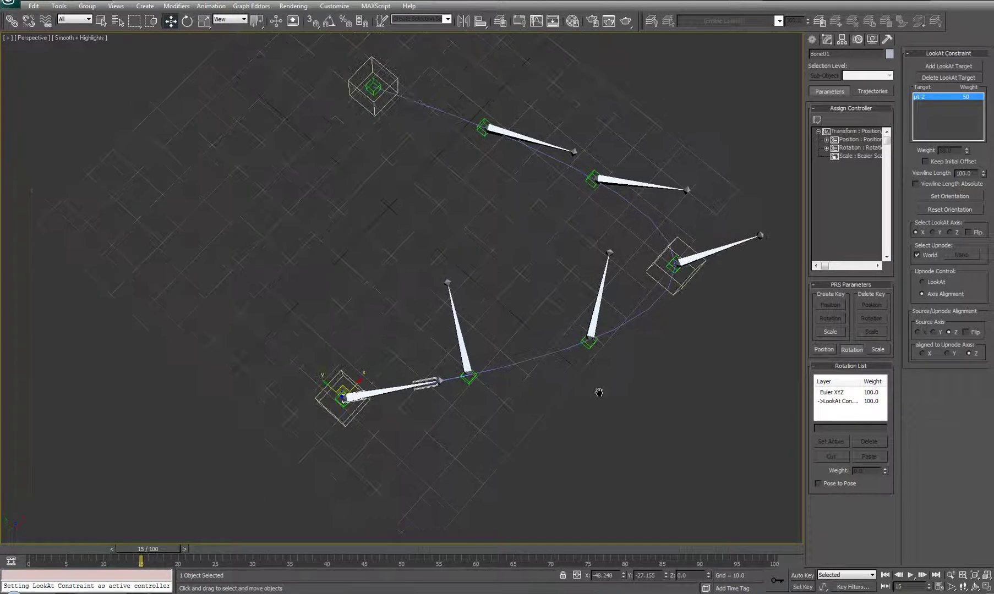
pyautogui.keyDown('alt'); pyautogui.moveTo(457, 449); pyautogui.dragTo(440, 404, button='middle'); pyautogui.keyUp('alt')
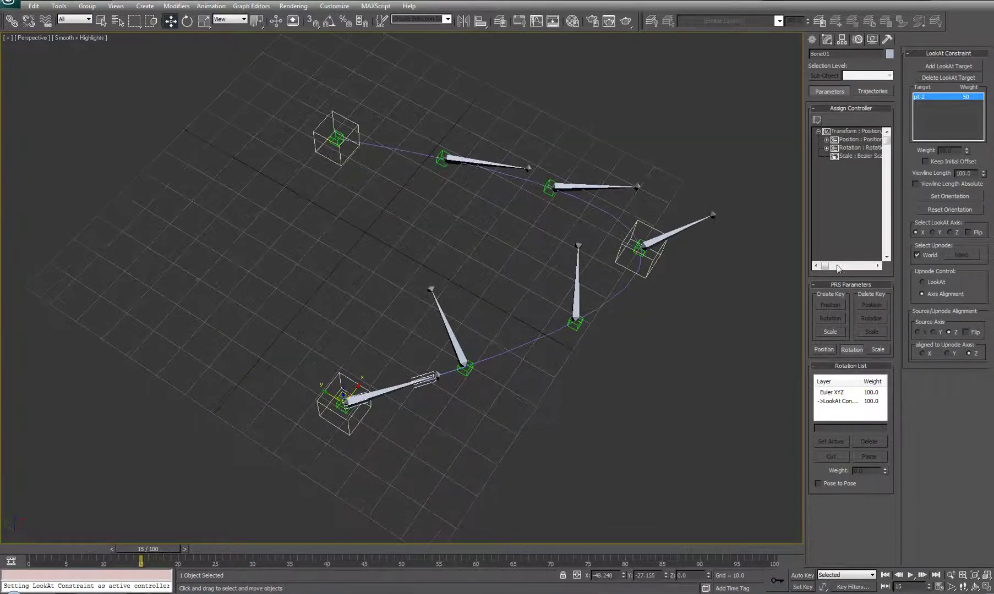
# Step: Replace the World upnode with pt-1
pyautogui.click(916, 255)
pyautogui.click(961, 255)
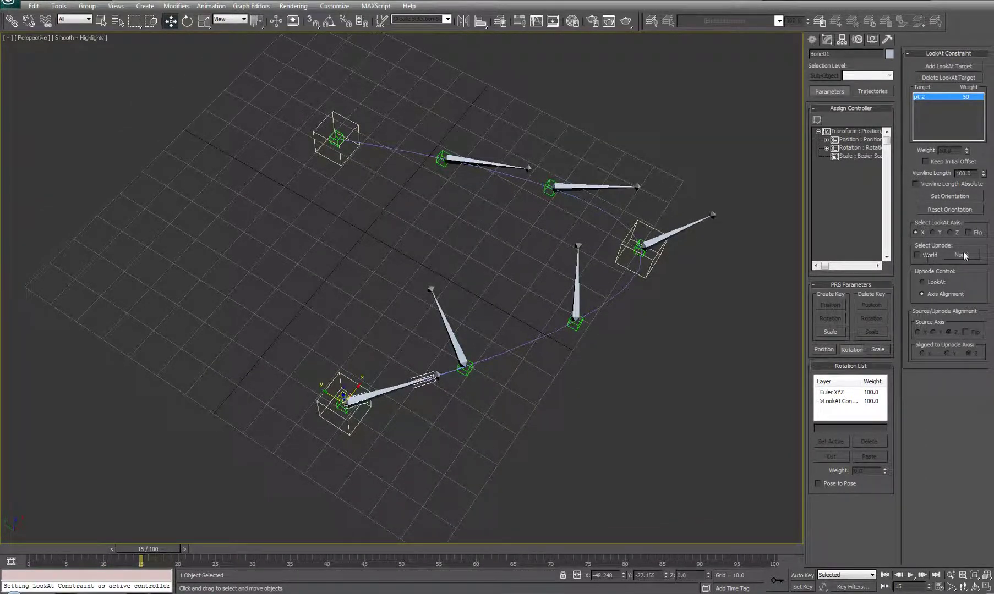
pyautogui.click(336, 409)
# Step: Select Bone04 and add a LookAt Constraint aiming at pt-3
pyautogui.click(448, 331)
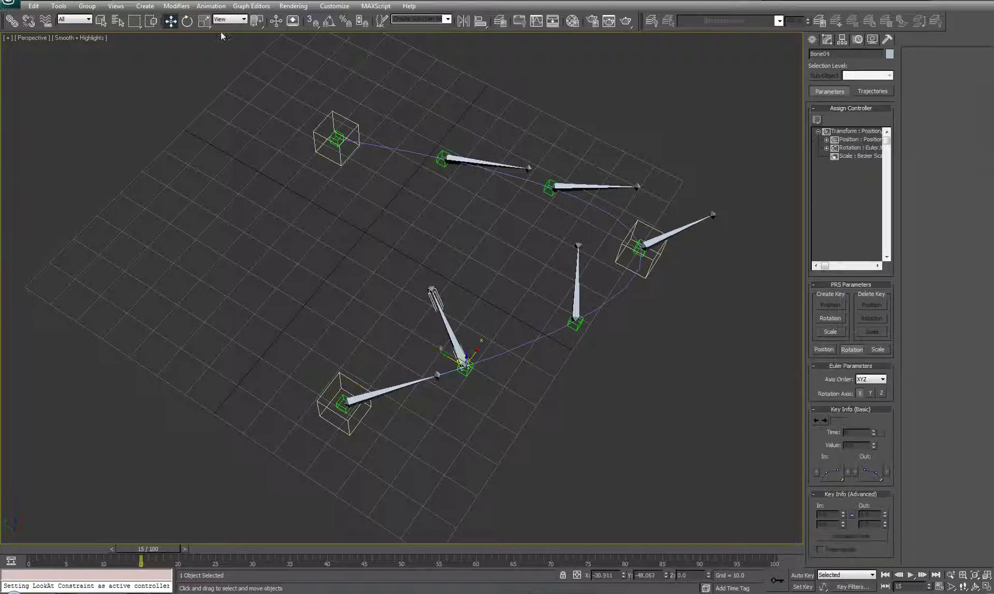
pyautogui.click(212, 6)
pyautogui.moveTo(227, 65)
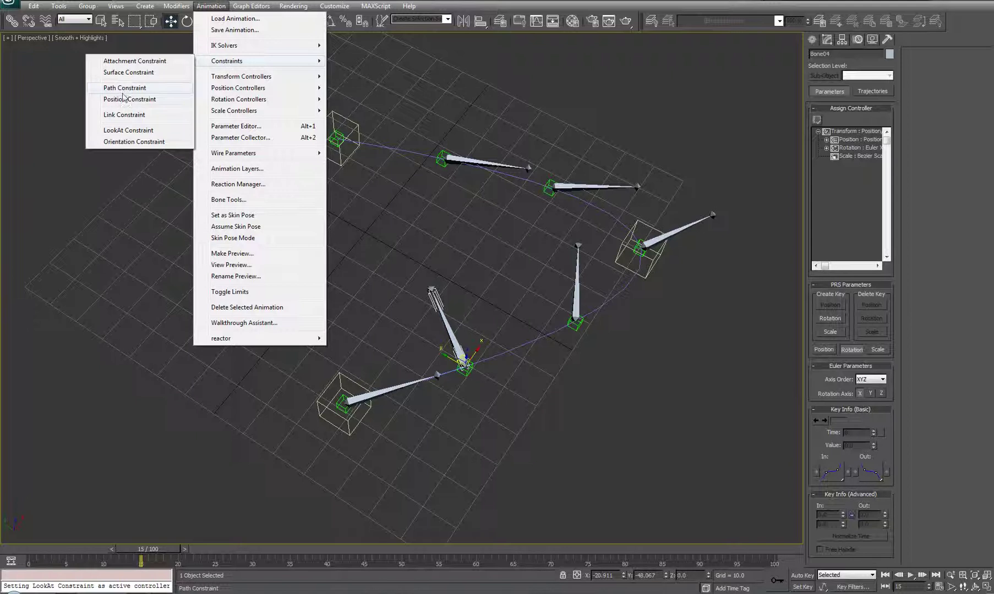
pyautogui.click(118, 134)
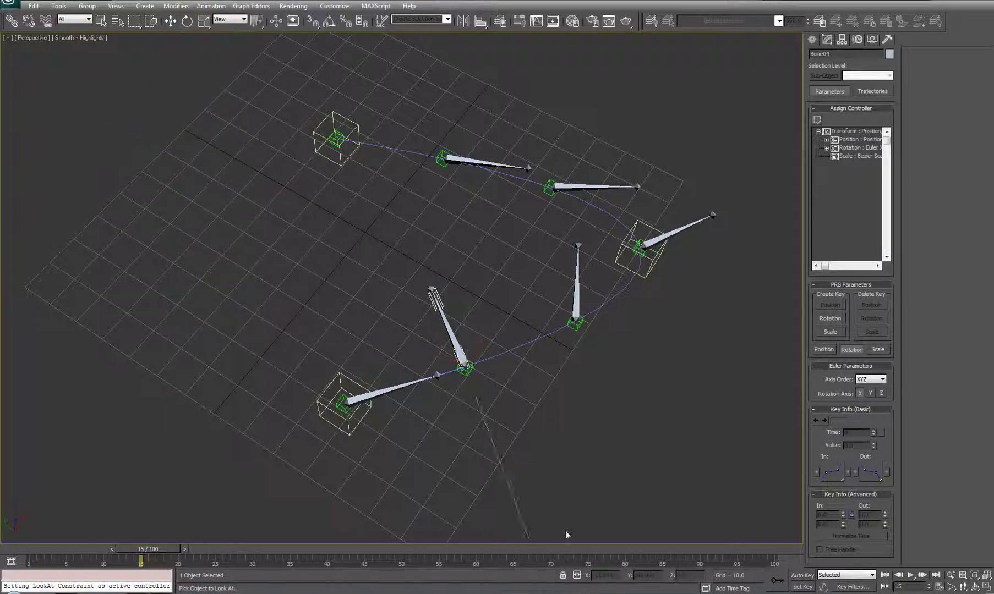
pyautogui.click(576, 326)
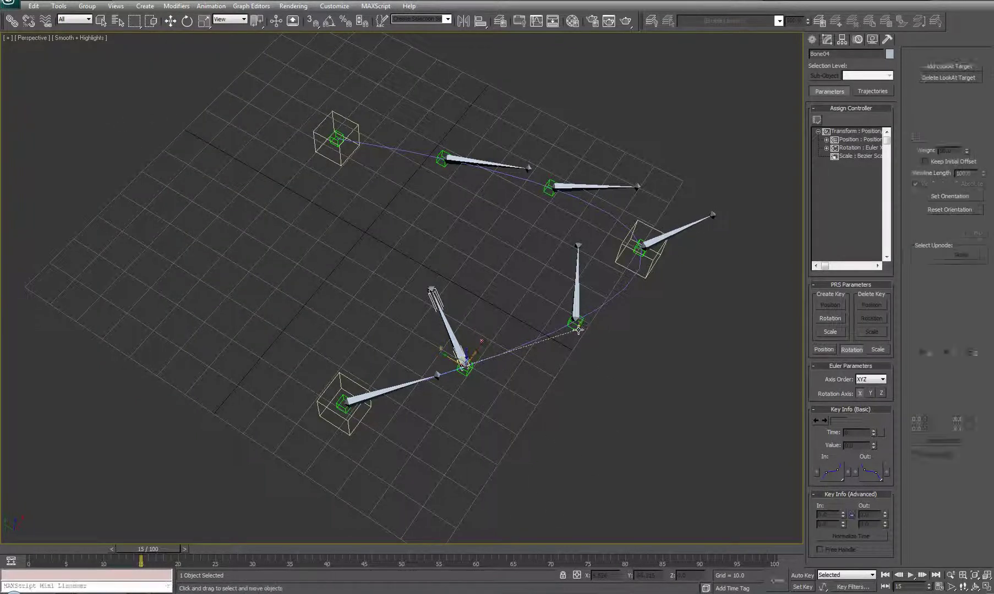
pyautogui.click(956, 184)
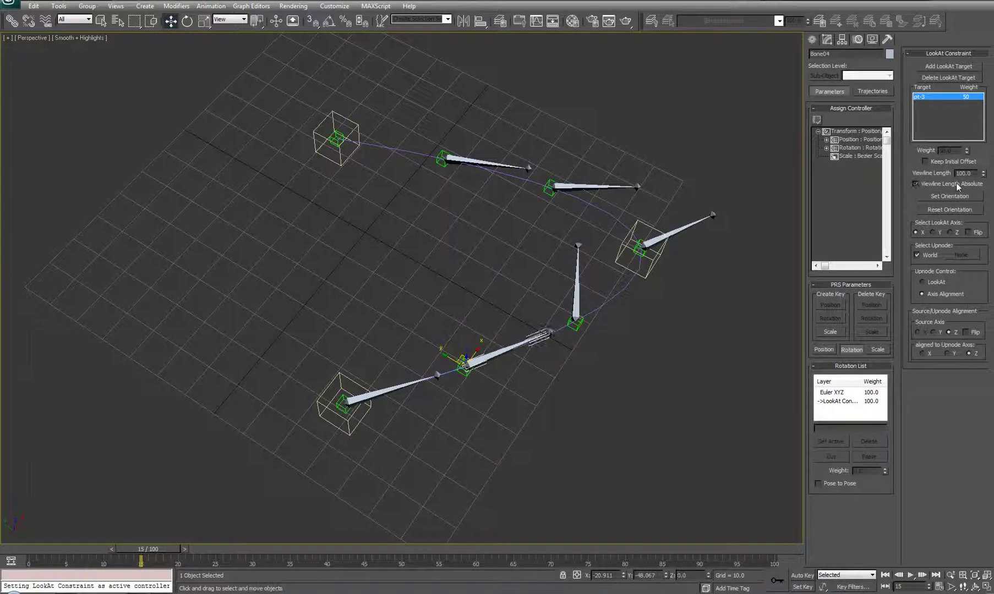
# Step: Set Bone04's viewline length to 81, leaving Viewline Length Absolute off
pyautogui.keyDown('alt'); pyautogui.moveTo(639, 360); pyautogui.dragTo(554, 371, button='middle'); pyautogui.keyUp('alt')
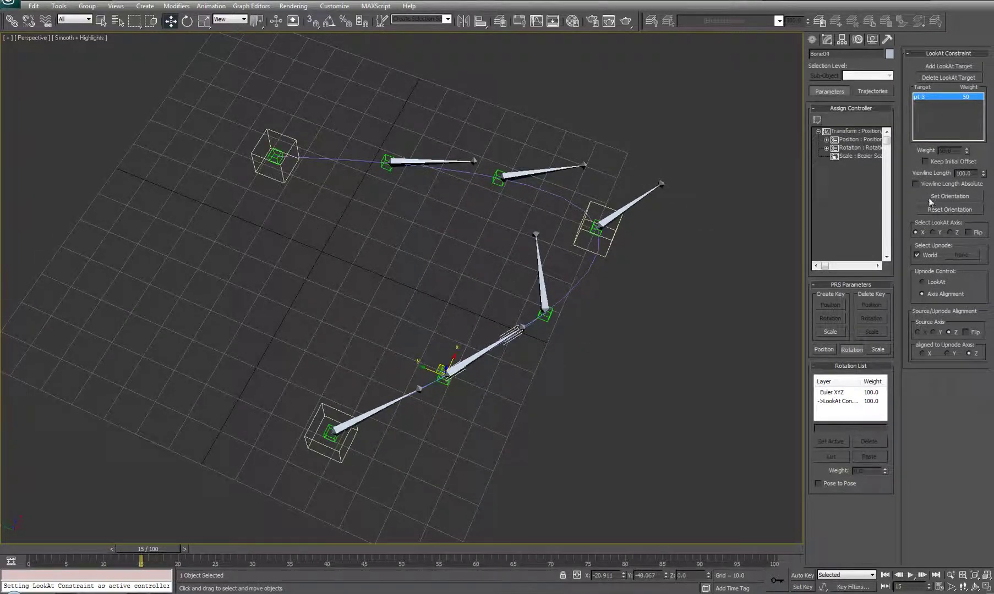
pyautogui.click(915, 184)
pyautogui.moveTo(983, 172)
pyautogui.mouseDown()
pyautogui.moveTo(983, 181)
pyautogui.moveTo(984, 159)
pyautogui.moveTo(983, 183)
pyautogui.moveTo(987, 166)
pyautogui.mouseUp()
pyautogui.click(942, 183)
pyautogui.keyDown('alt'); pyautogui.moveTo(708, 341); pyautogui.dragTo(523, 326, button='middle'); pyautogui.keyUp('alt')
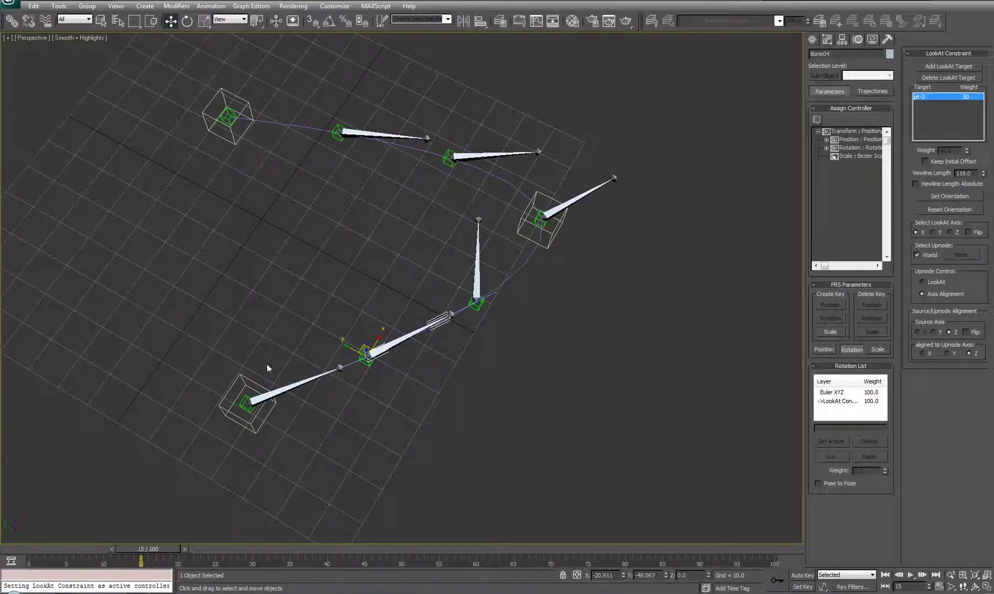
pyautogui.moveTo(445, 369); pyautogui.dragTo(463, 368, button='middle')
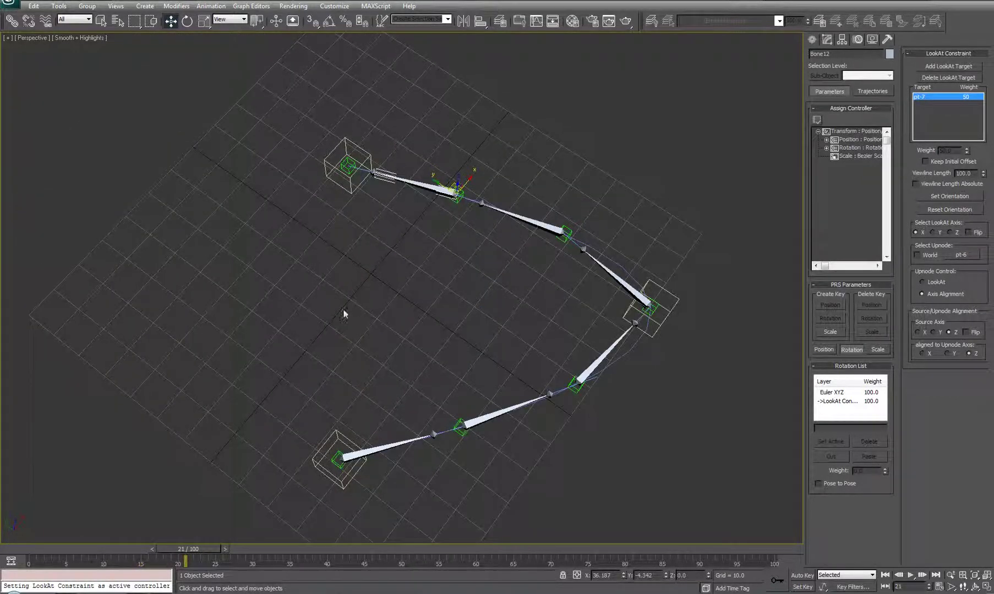
# Step: Orbit around the aimed chain and scrub back to frame 8 to check its pose
pyautogui.keyDown('alt'); pyautogui.moveTo(344, 314); pyautogui.dragTo(332, 439, button='middle'); pyautogui.keyUp('alt')
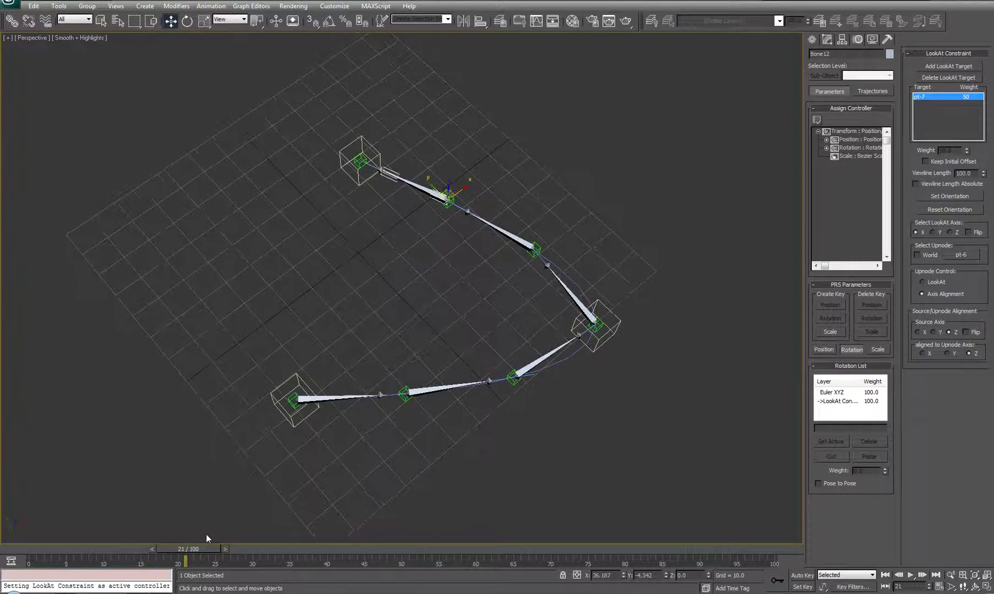
pyautogui.moveTo(199, 549); pyautogui.dragTo(153, 549)
pyautogui.press('w')
pyautogui.keyDown('alt'); pyautogui.moveTo(466, 397); pyautogui.dragTo(467, 339, button='middle'); pyautogui.keyUp('alt')
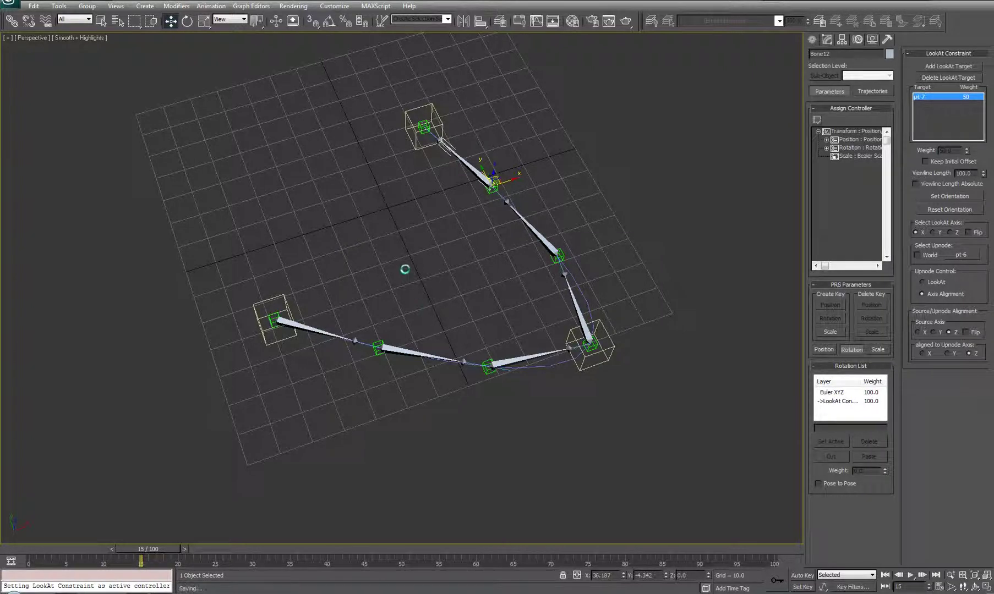
pyautogui.moveTo(406, 273); pyautogui.dragTo(392, 279, button='middle')
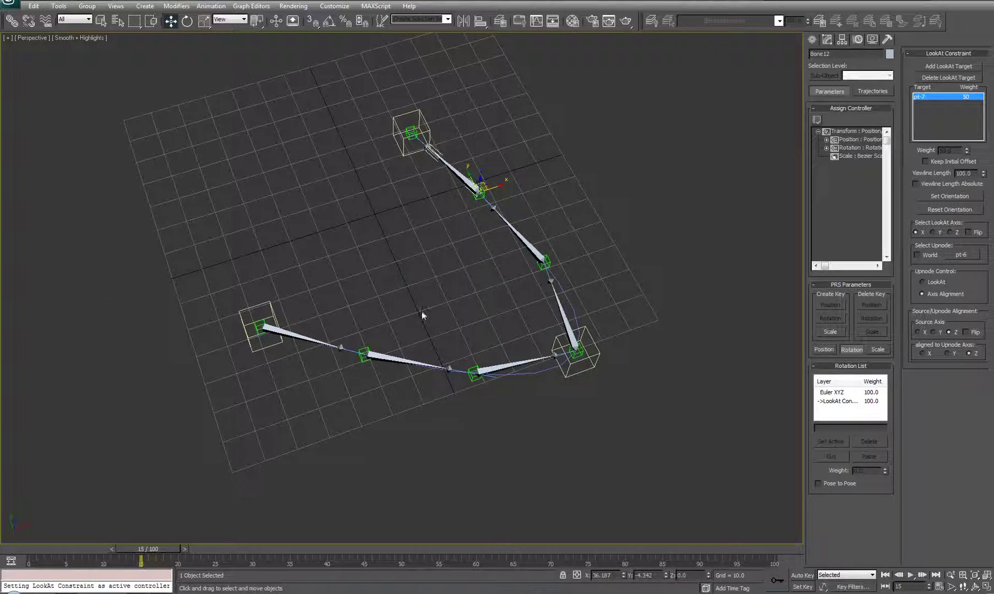
# Step: Give Bone02 a Position Constraint to pt-2 at weight 50, then select Bone01
pyautogui.moveTo(380, 325); pyautogui.dragTo(381, 306, button='middle')
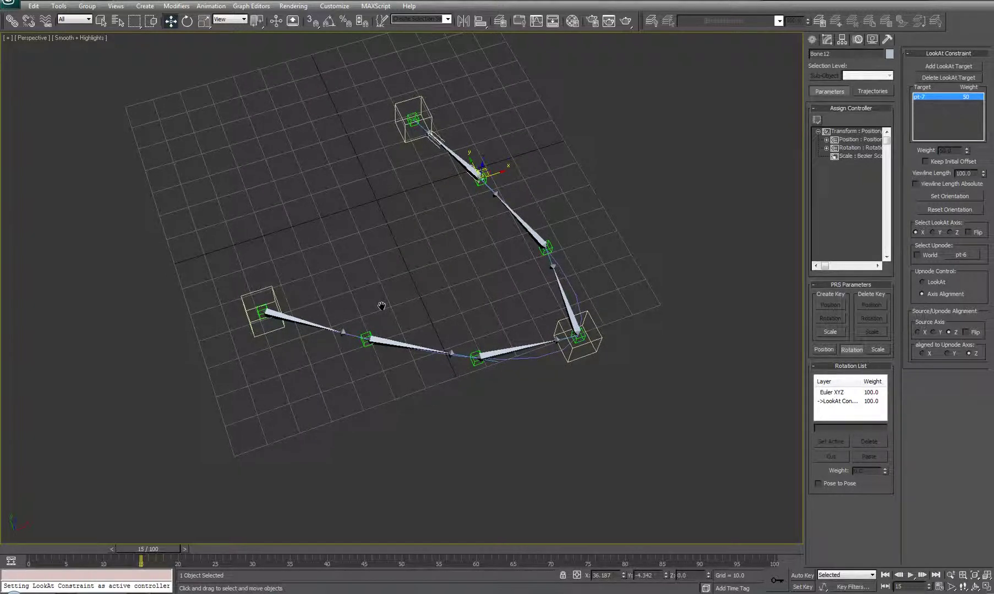
pyautogui.keyDown('alt'); pyautogui.moveTo(383, 309); pyautogui.dragTo(353, 311, button='middle'); pyautogui.keyUp('alt')
pyautogui.click(351, 312)
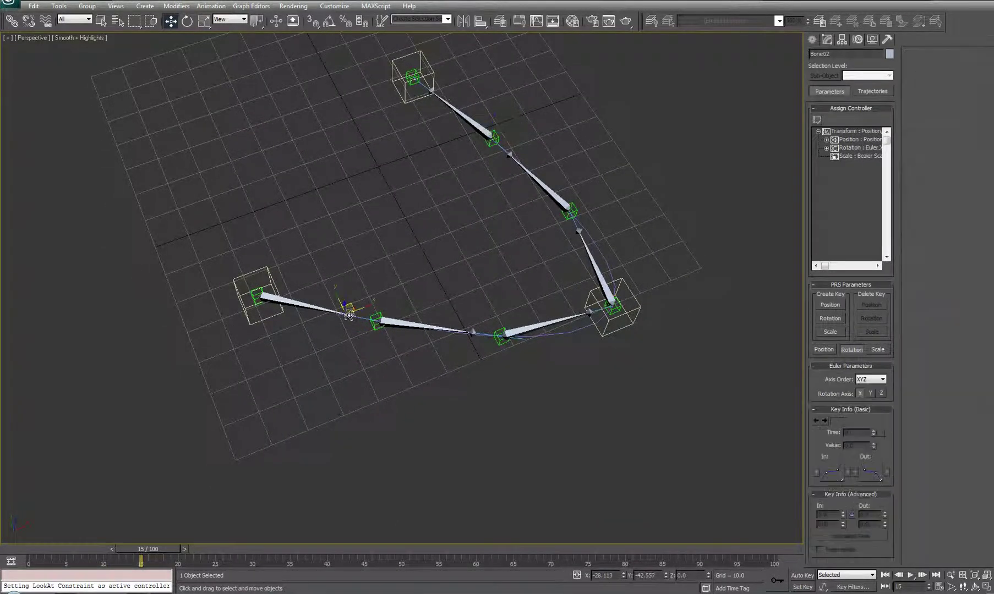
pyautogui.click(211, 6)
pyautogui.moveTo(200, 64)
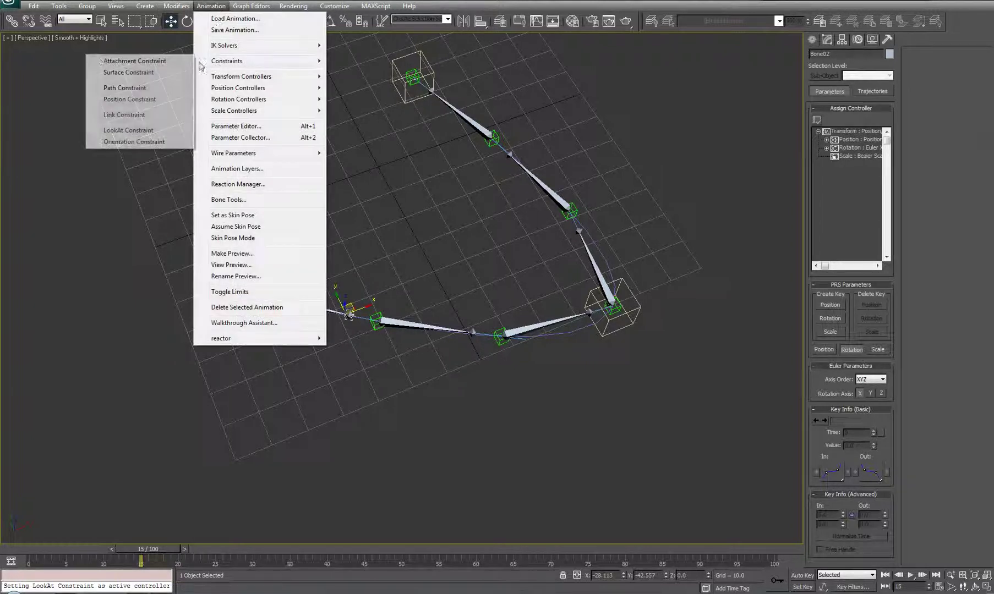
pyautogui.click(129, 99)
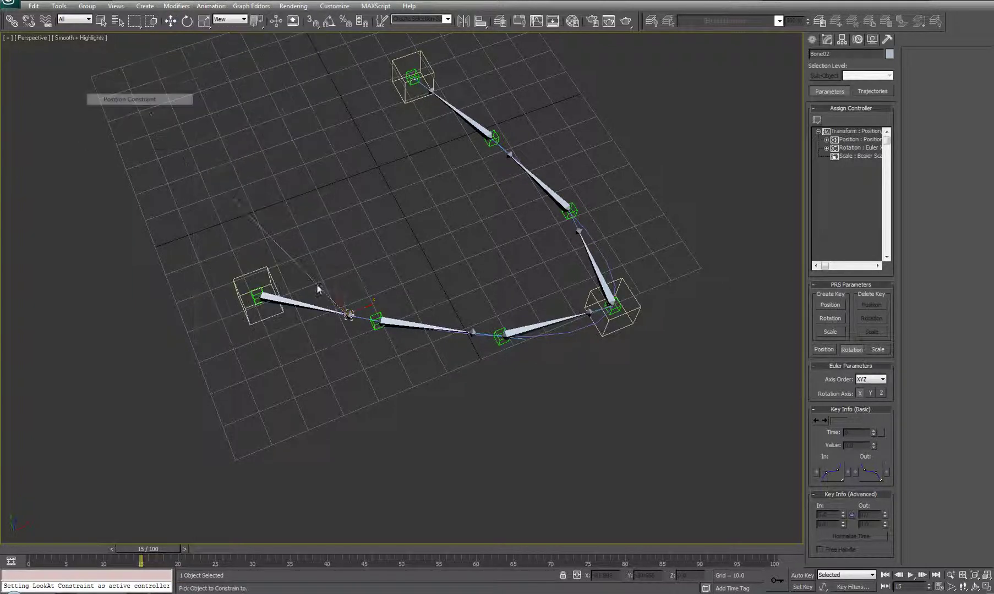
pyautogui.click(374, 329)
pyautogui.moveTo(400, 372); pyautogui.dragTo(403, 369, button='middle')
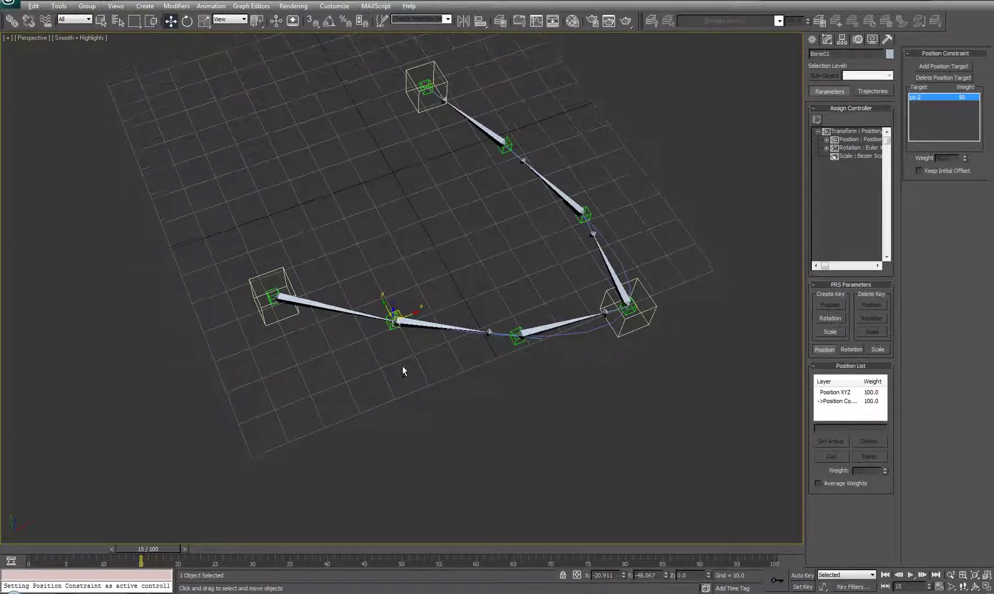
pyautogui.click(324, 296)
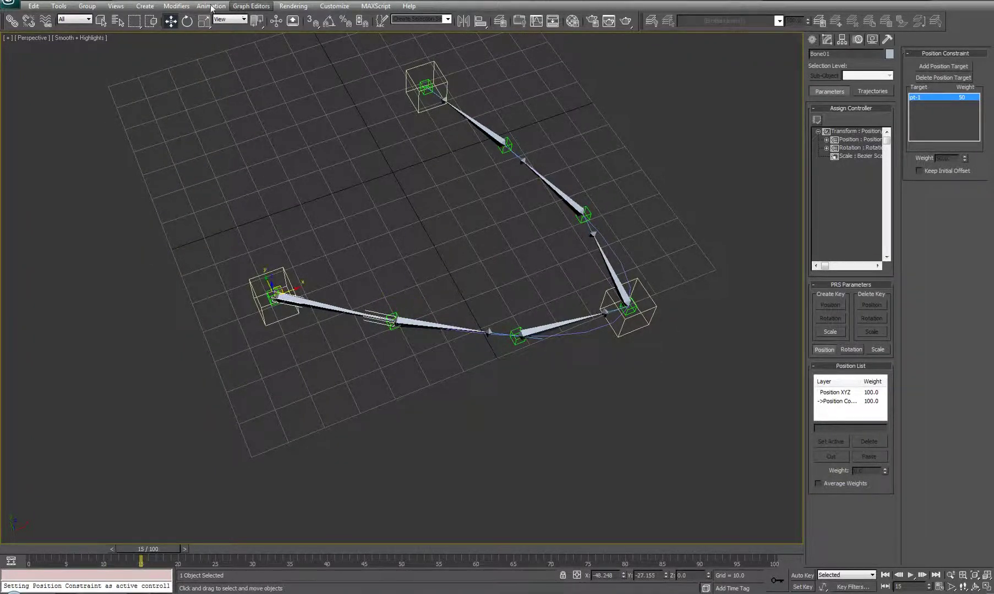
pyautogui.click(211, 5)
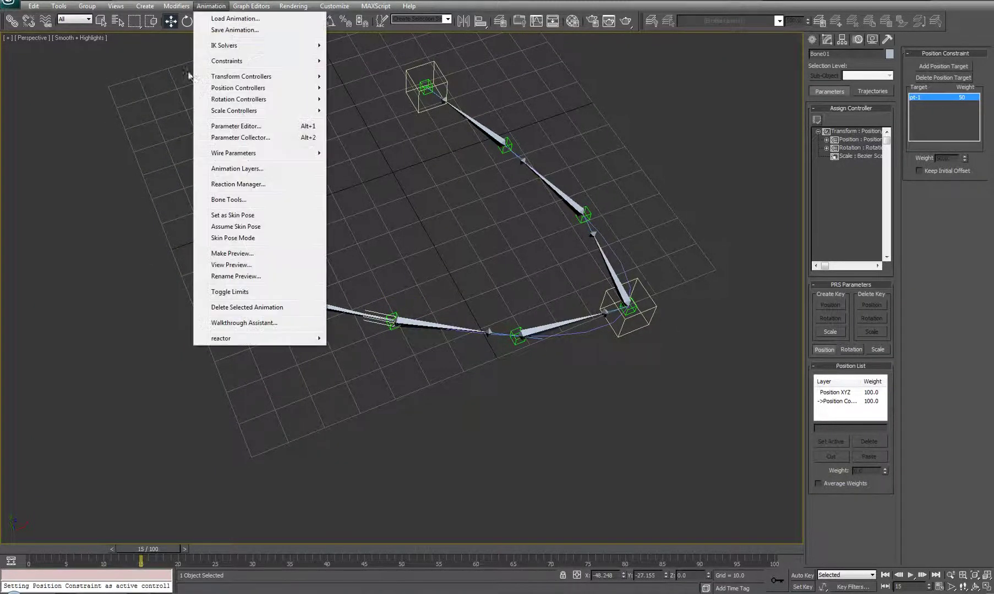
# Step: In Bone Tools, set Bone01's Stretch mode to Squash
pyautogui.click(232, 200)
pyautogui.scroll(-5, 138, 304)
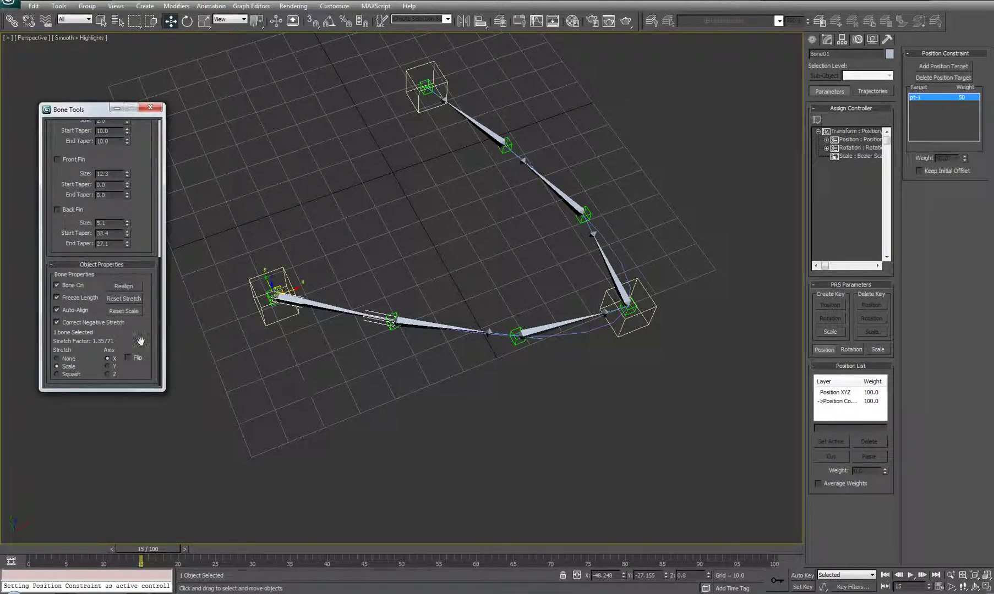
pyautogui.click(65, 361)
pyautogui.click(65, 361)
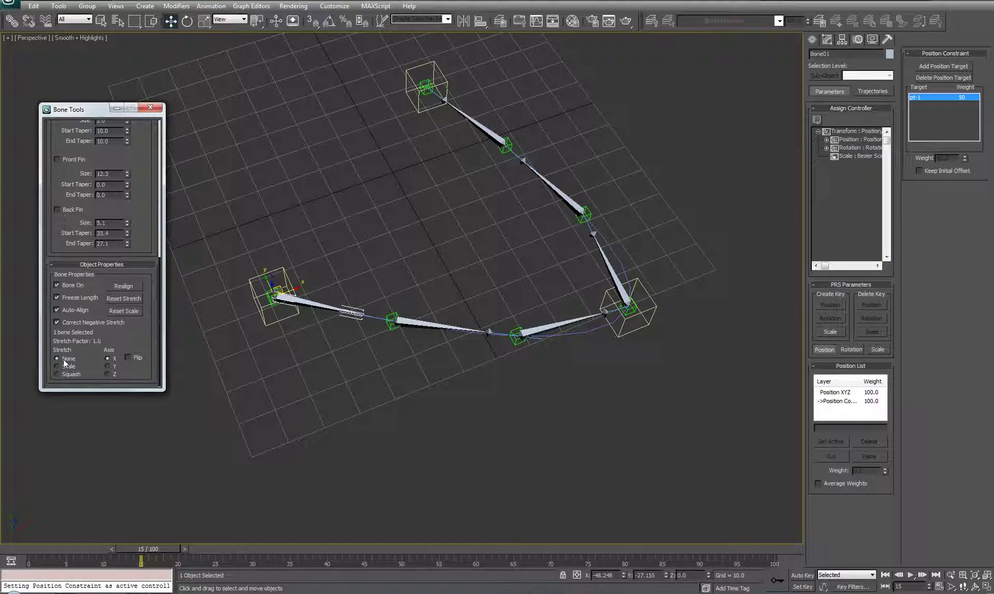
pyautogui.click(68, 367)
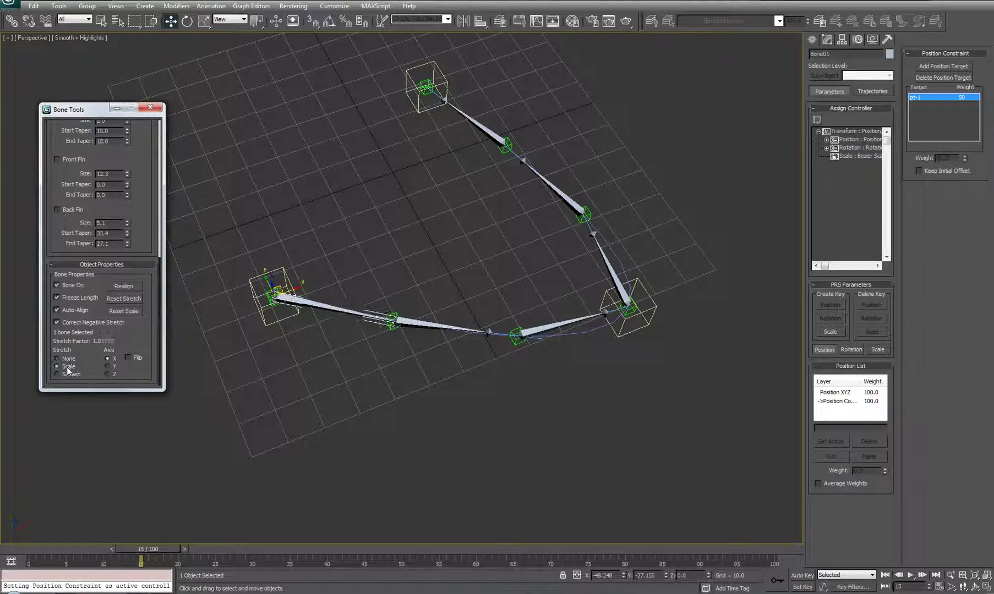
pyautogui.click(58, 374)
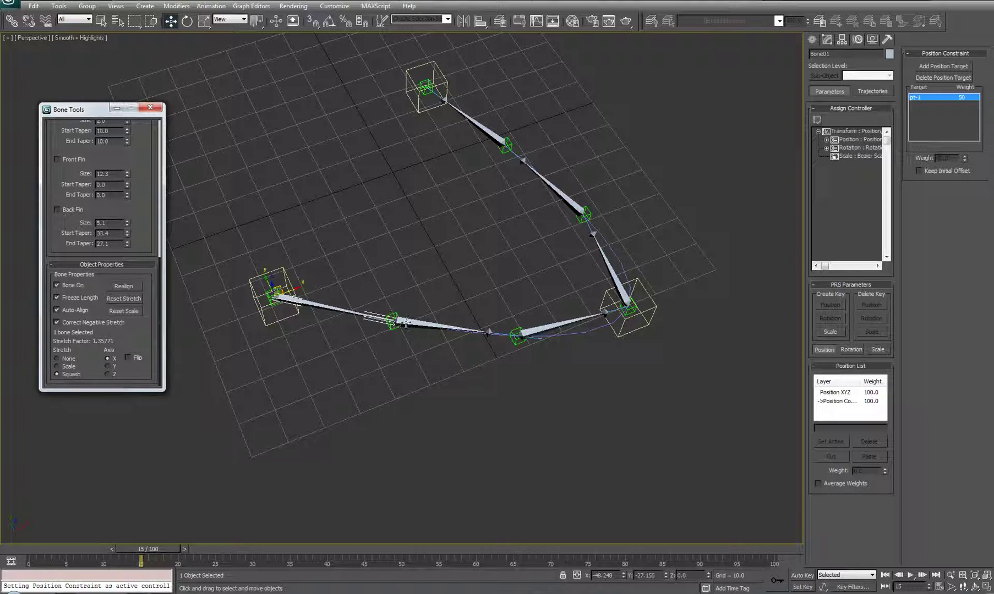
# Step: Switch the remaining bones up the chain to Squash as well
pyautogui.click(411, 324)
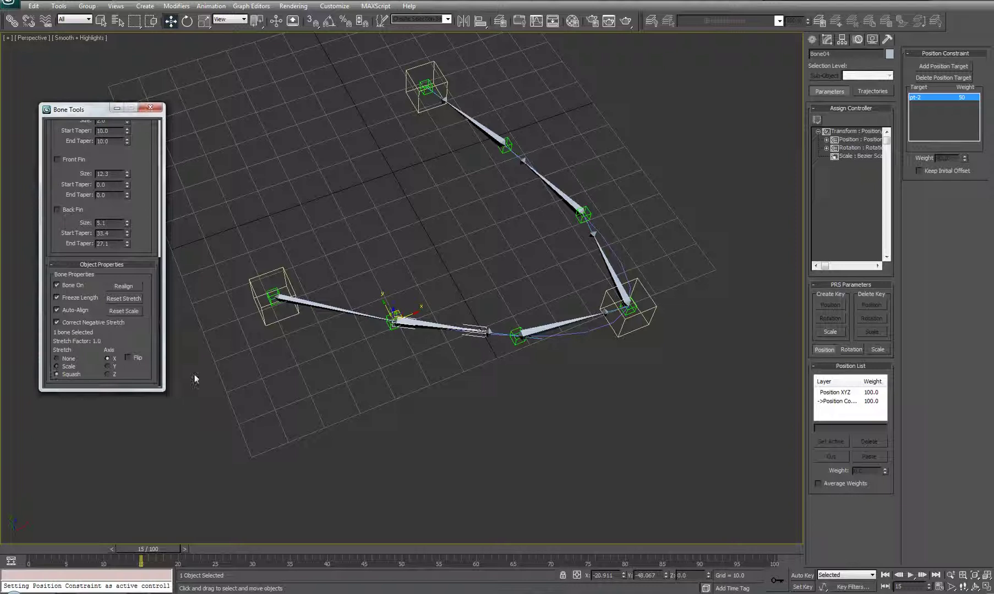
pyautogui.click(538, 331)
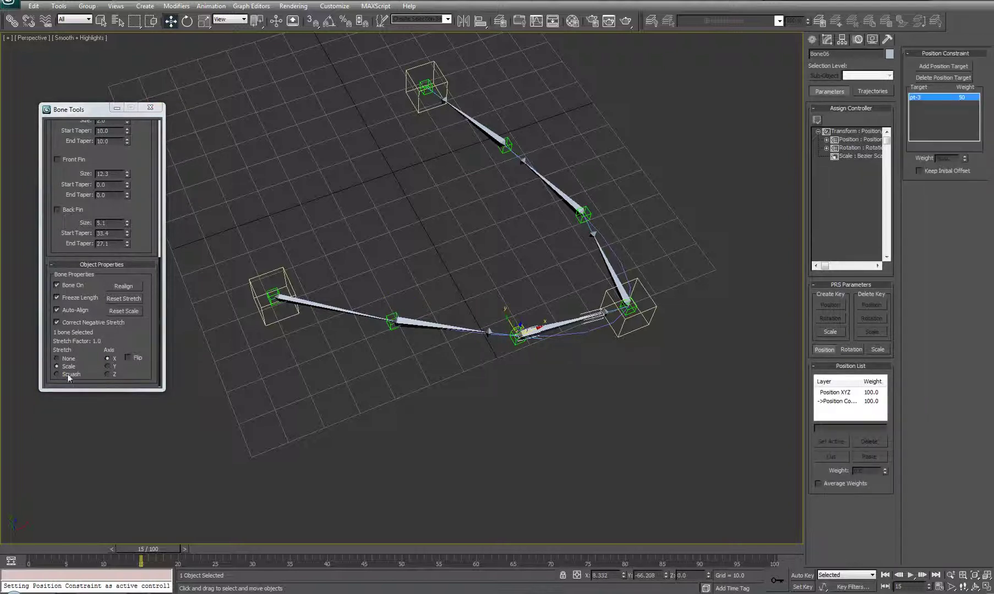
pyautogui.click(610, 283)
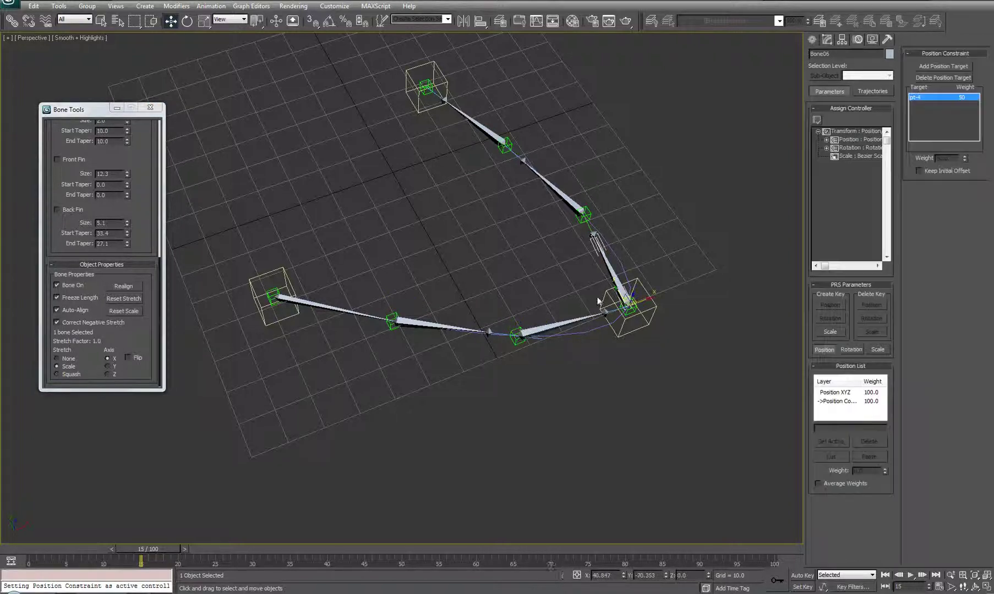
pyautogui.click(66, 375)
pyautogui.click(550, 187)
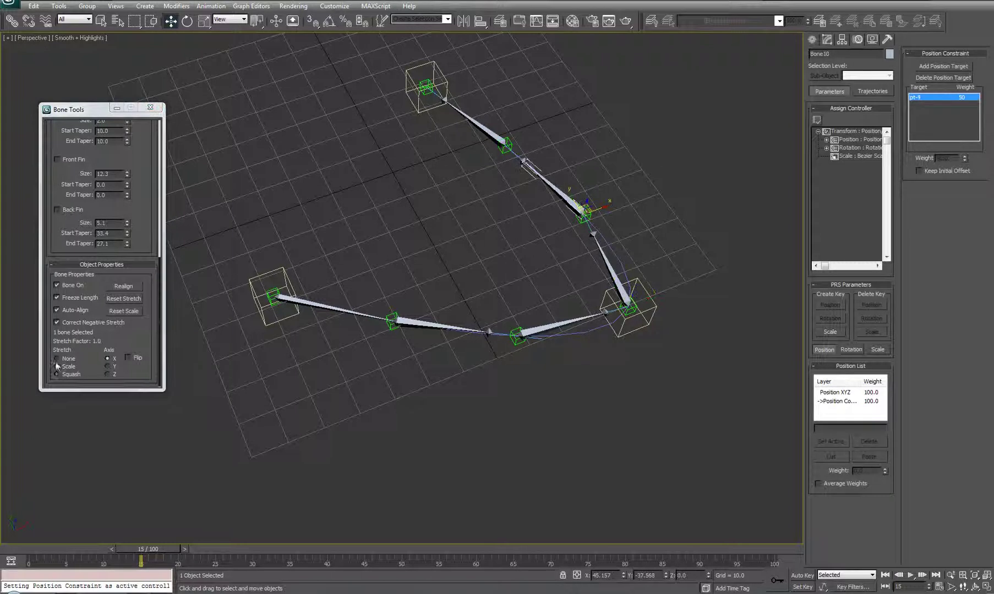
pyautogui.click(57, 374)
pyautogui.click(482, 128)
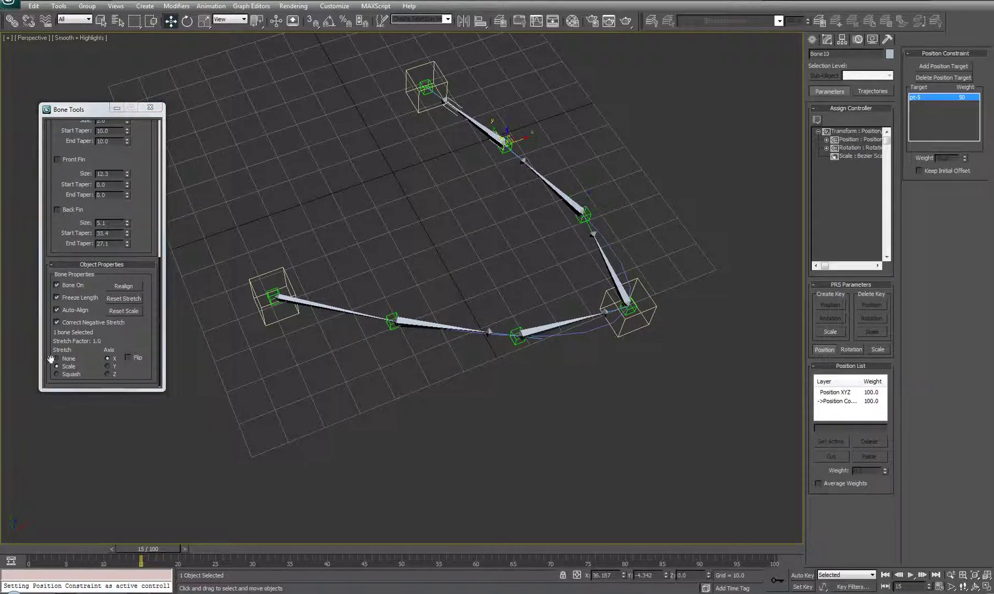
pyautogui.click(65, 376)
pyautogui.moveTo(490, 354); pyautogui.dragTo(440, 363, button='middle')
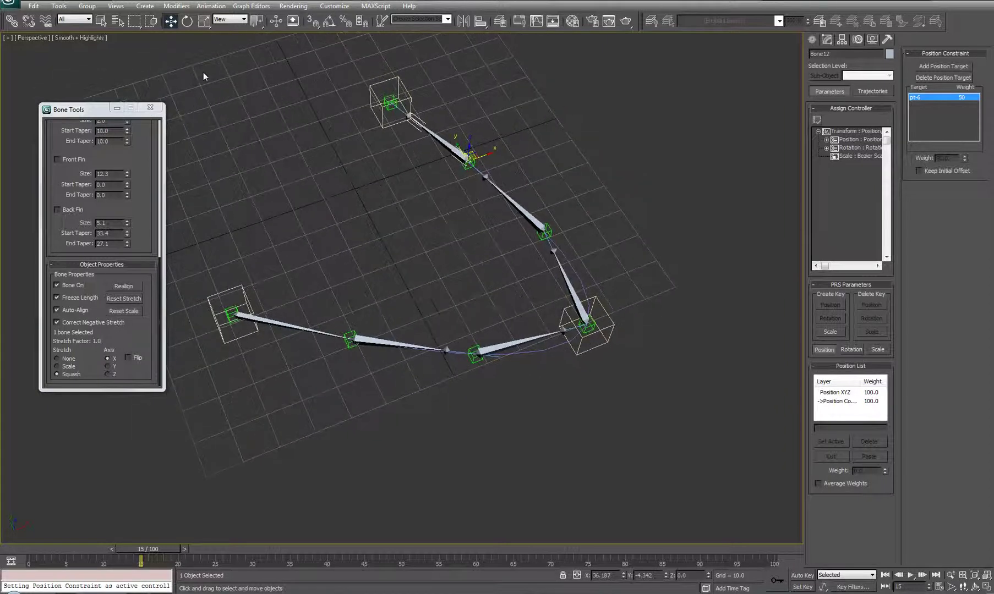
# Step: Close Bone Tools and give Bone03 a Position Constraint targeting pt-3
pyautogui.click(150, 107)
pyautogui.click(447, 346)
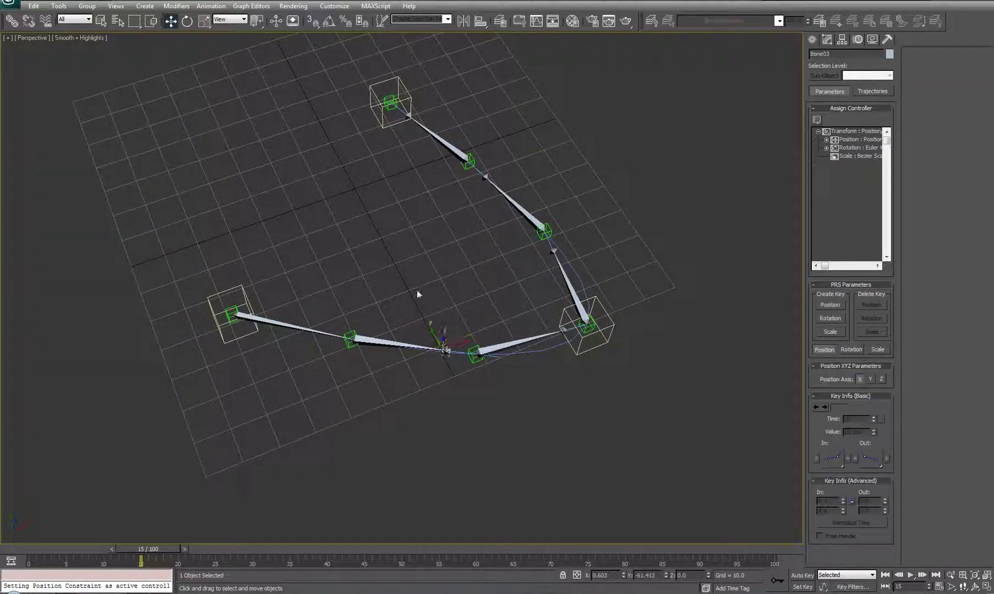
pyautogui.click(211, 6)
pyautogui.moveTo(227, 60)
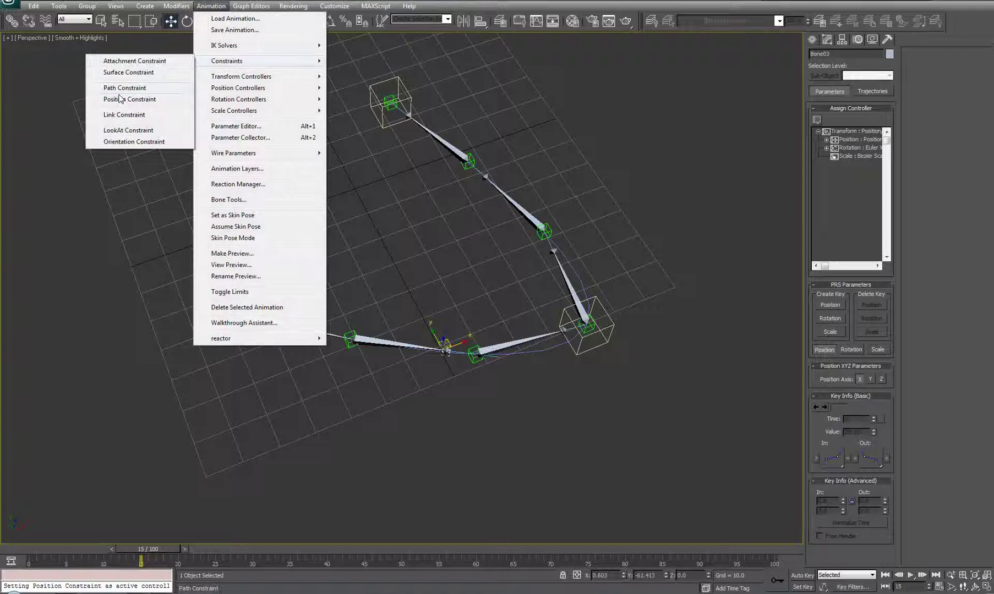
pyautogui.click(118, 100)
pyautogui.click(475, 355)
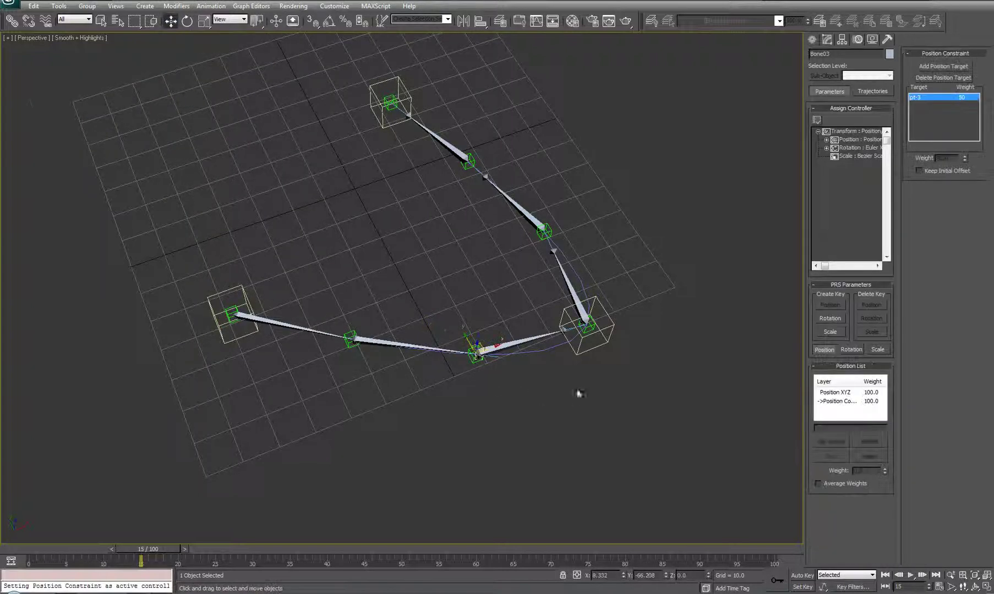
# Step: Rewind the animation to frame 5 to watch the chain
pyautogui.moveTo(577, 394); pyautogui.dragTo(515, 384, button='middle')
pyautogui.moveTo(489, 346); pyautogui.dragTo(477, 351, button='middle')
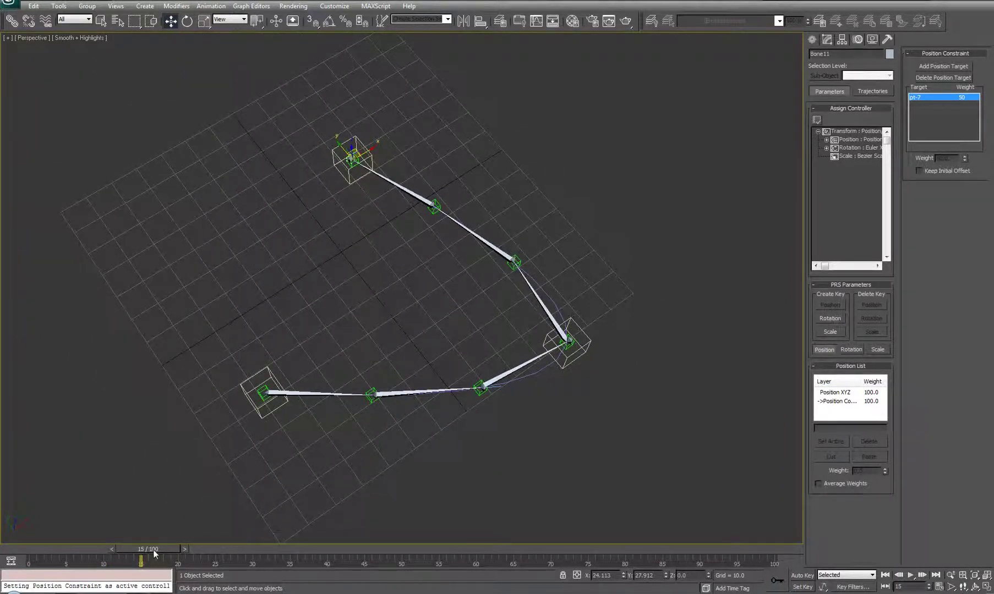
pyautogui.moveTo(153, 549); pyautogui.dragTo(14, 566)
pyautogui.press('w')
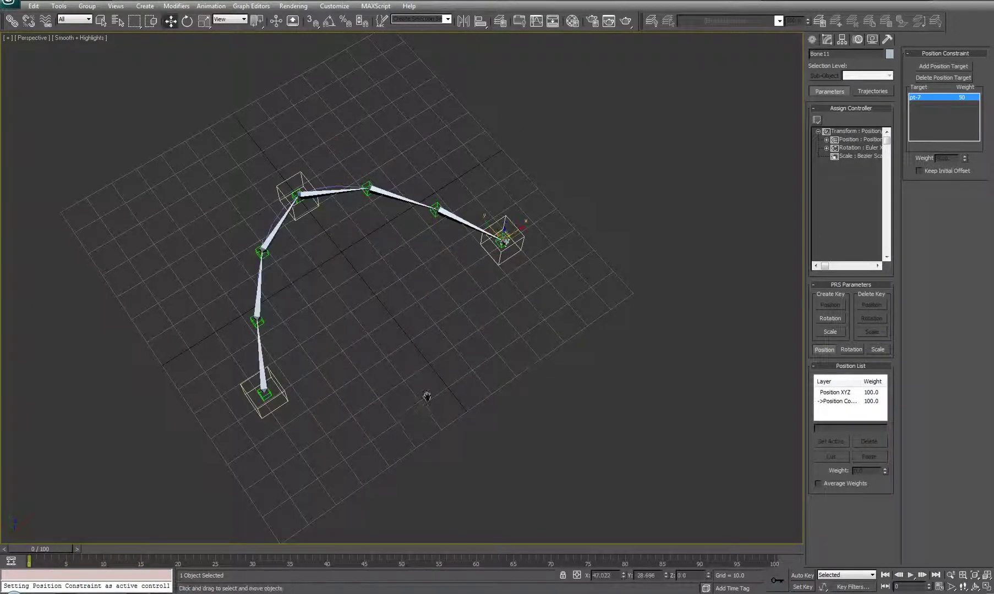
pyautogui.keyDown('alt'); pyautogui.moveTo(426, 398); pyautogui.dragTo(395, 359, button='middle'); pyautogui.keyUp('alt')
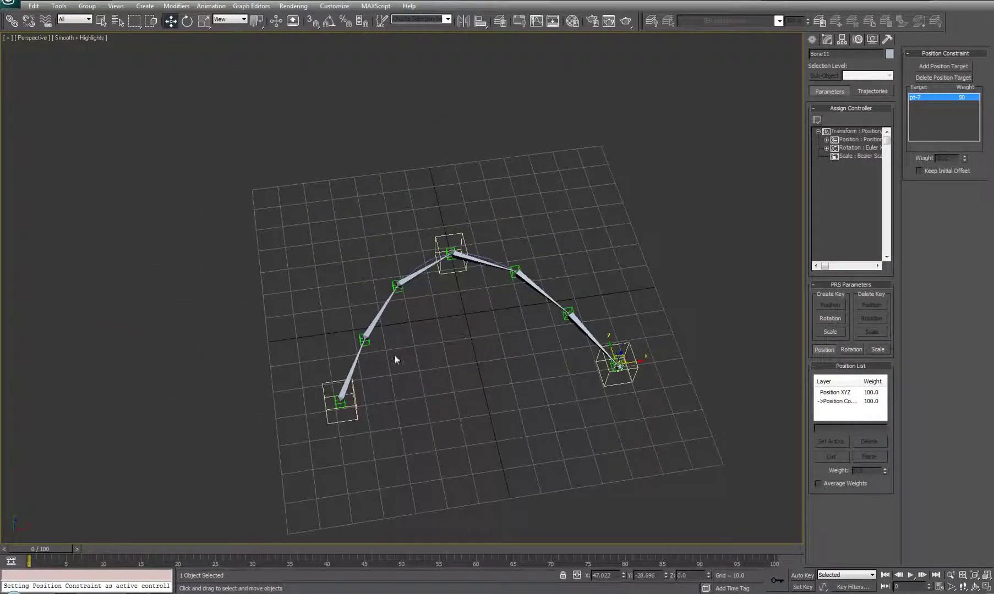
pyautogui.click(366, 341)
pyautogui.keyDown('alt'); pyautogui.moveTo(430, 398); pyautogui.dragTo(463, 362, button='middle'); pyautogui.keyUp('alt')
pyautogui.scroll(3, 426, 282)
pyautogui.scroll(-3, 427, 283)
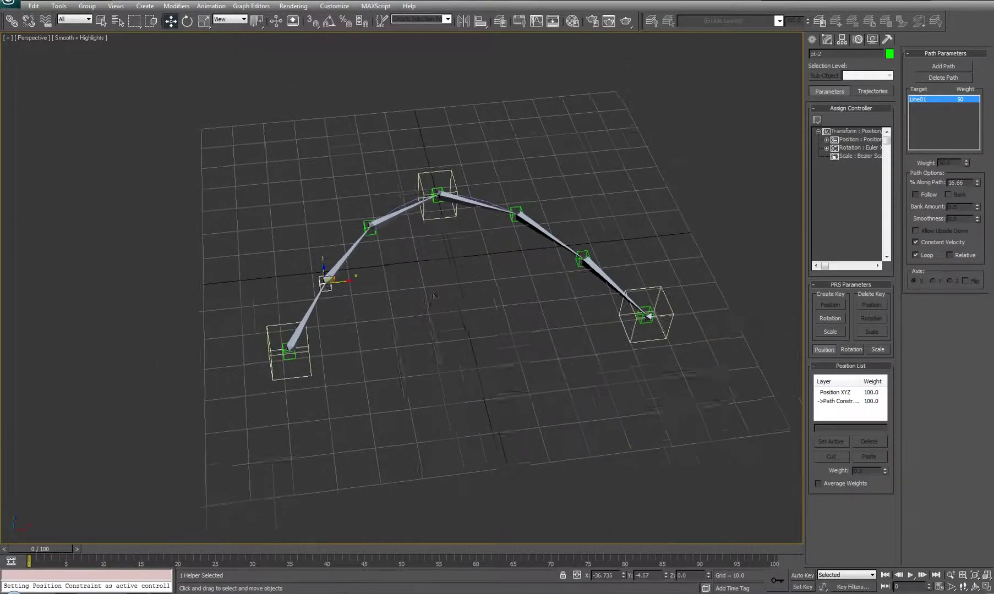
pyautogui.keyDown('alt'); pyautogui.moveTo(427, 283); pyautogui.dragTo(410, 333, button='middle'); pyautogui.keyUp('alt')
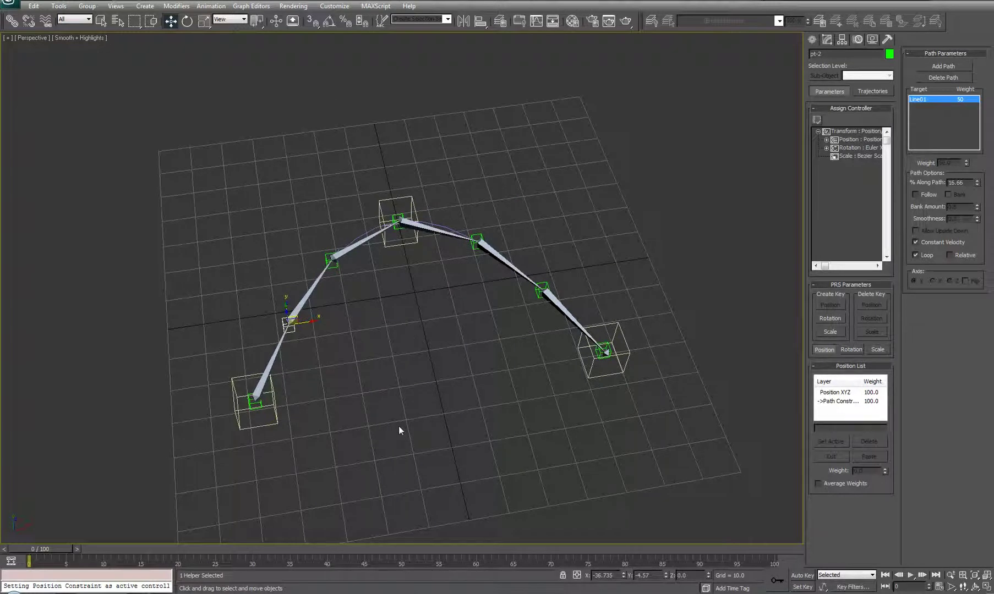
pyautogui.click(254, 402)
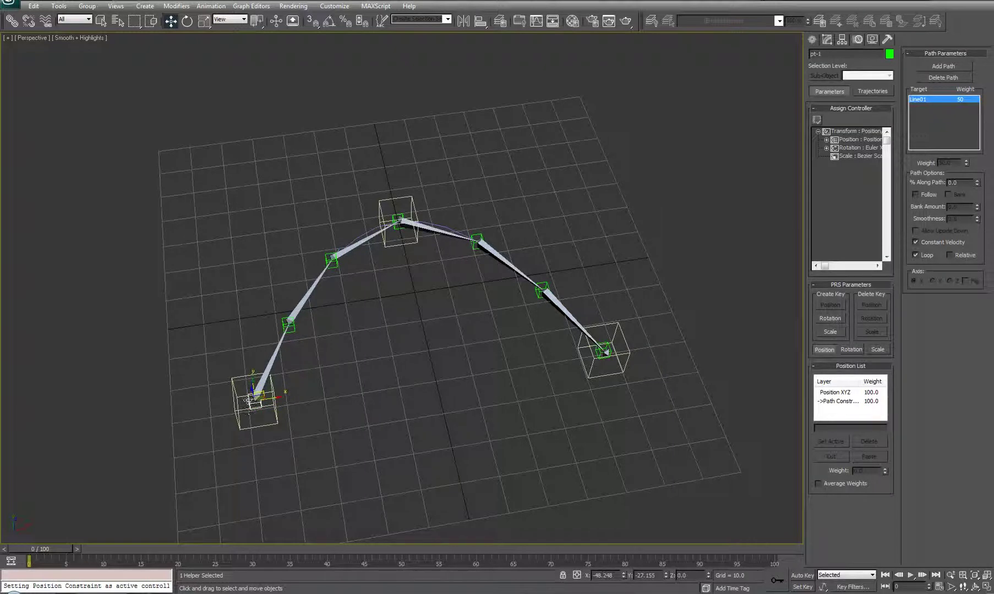
pyautogui.click(399, 214)
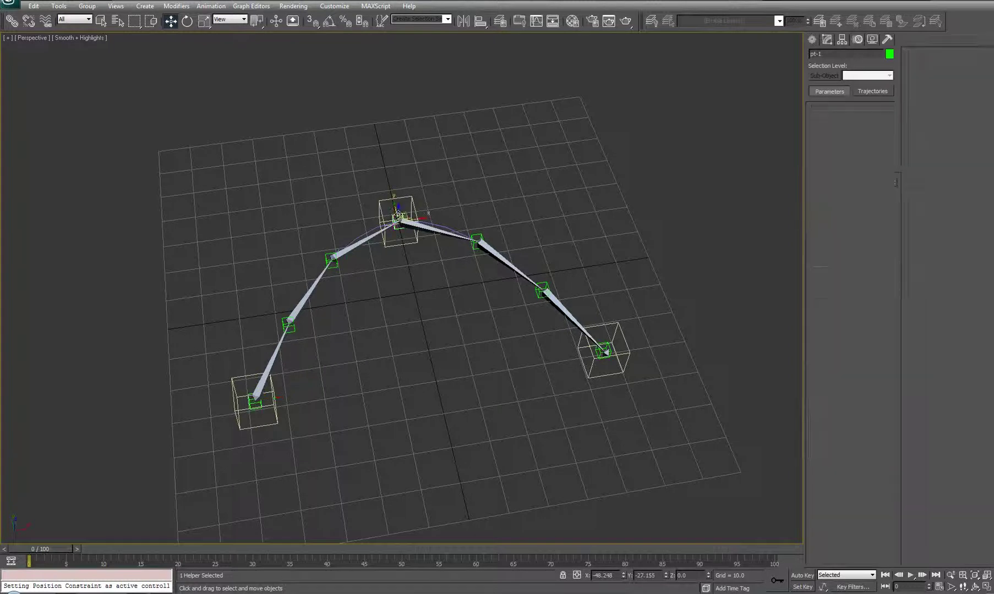
pyautogui.click(607, 345)
pyautogui.click(610, 346)
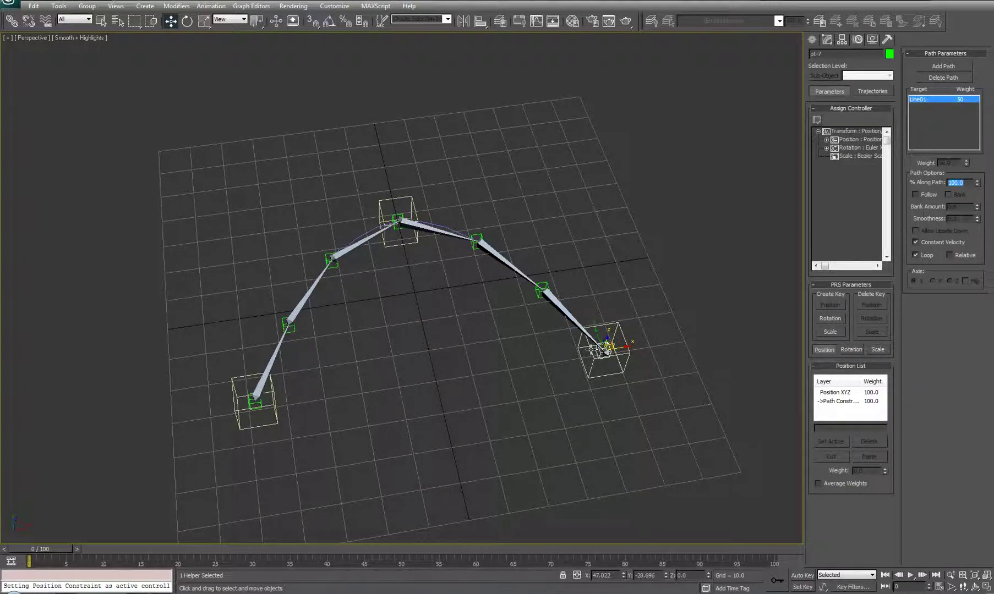
pyautogui.moveTo(324, 406); pyautogui.dragTo(332, 409, button='middle')
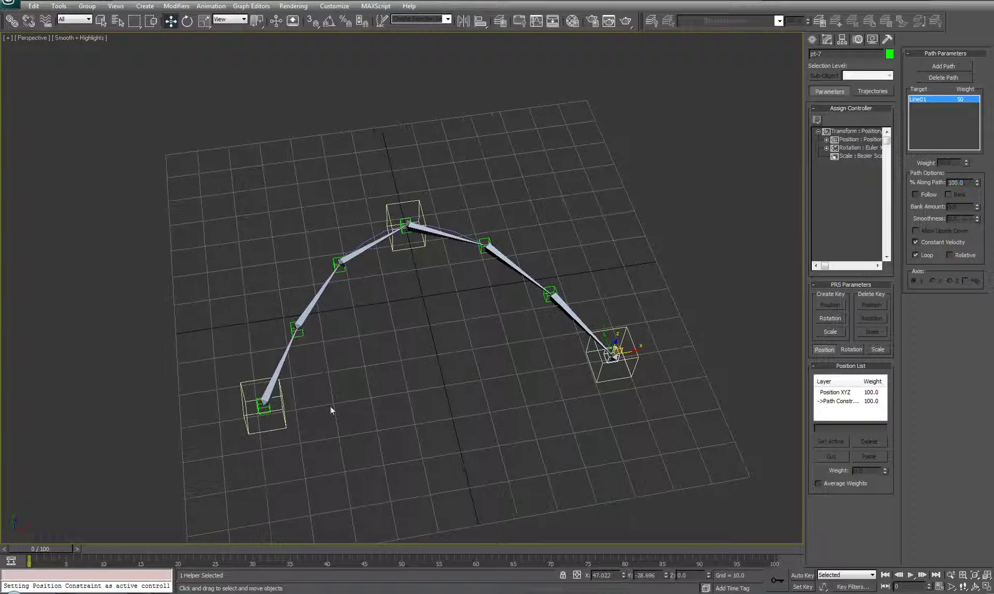
pyautogui.click(263, 408)
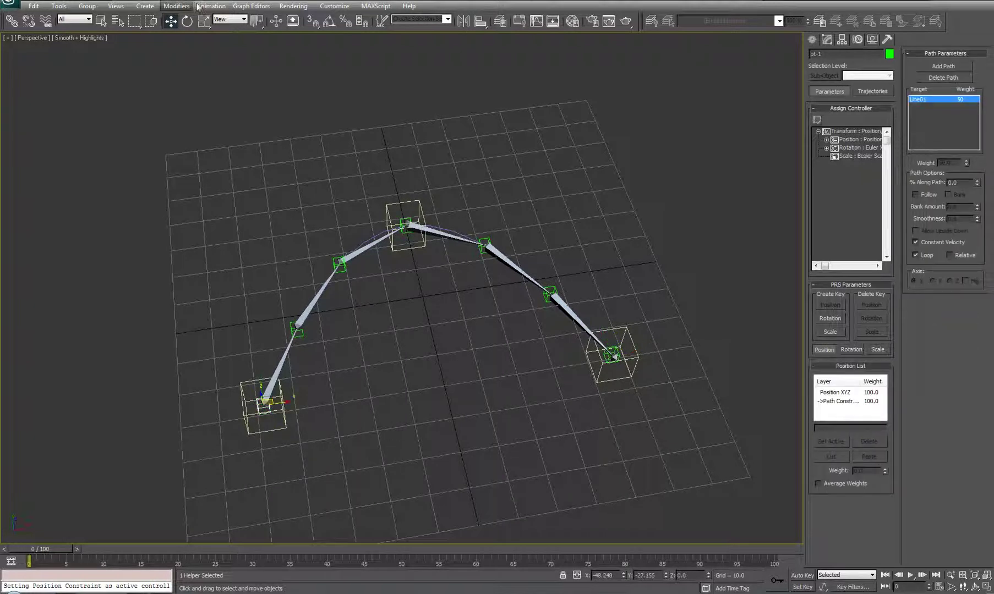
# Step: Give pt-1 an Orientation Constraint targeting PT-shoulder
pyautogui.keyDown('alt'); pyautogui.moveTo(277, 297); pyautogui.dragTo(286, 274, button='middle'); pyautogui.keyUp('alt')
pyautogui.scroll(3, 287, 274)
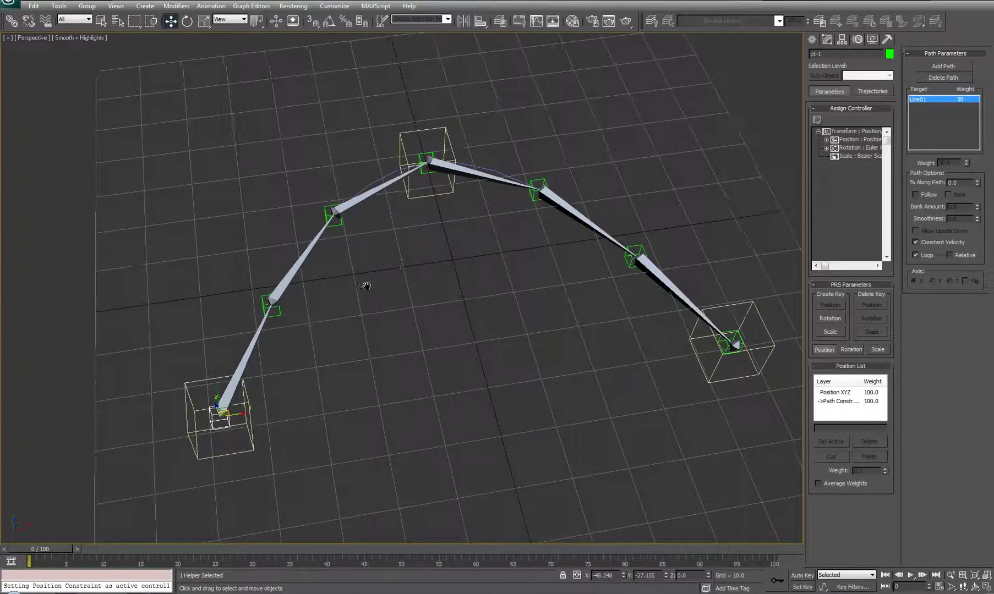
pyautogui.click(211, 6)
pyautogui.moveTo(220, 60)
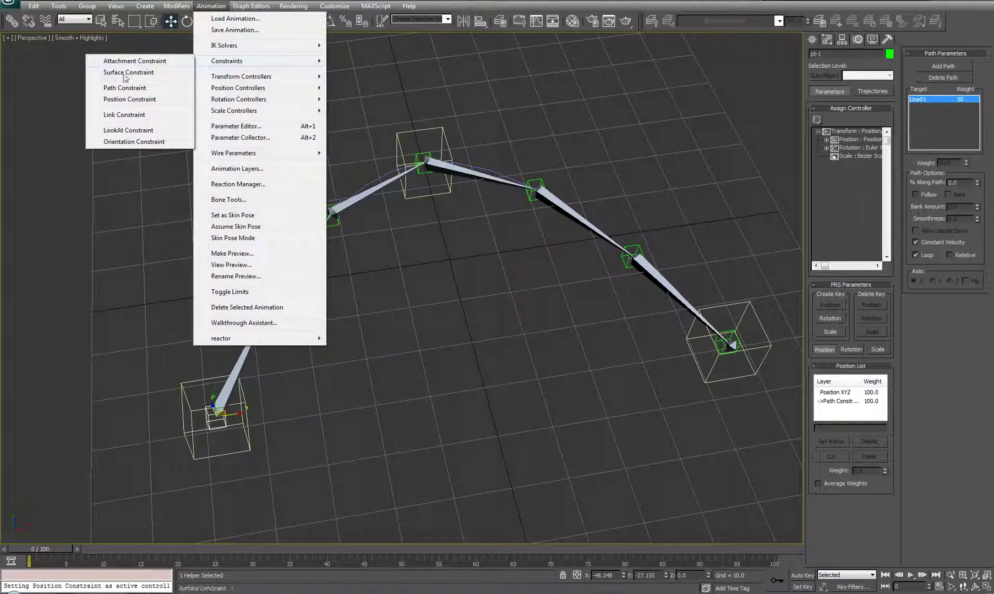
pyautogui.click(117, 142)
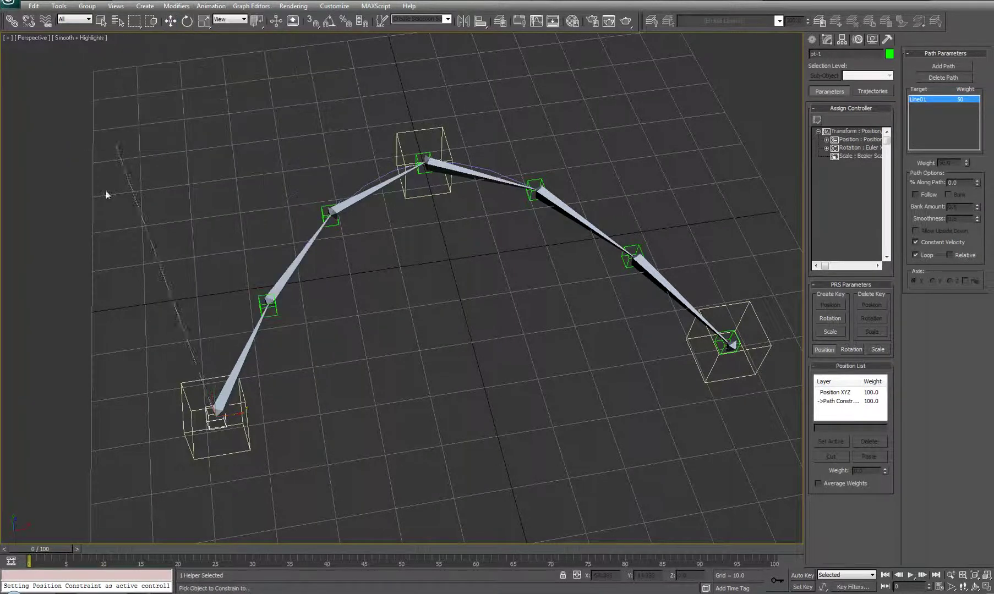
pyautogui.click(179, 390)
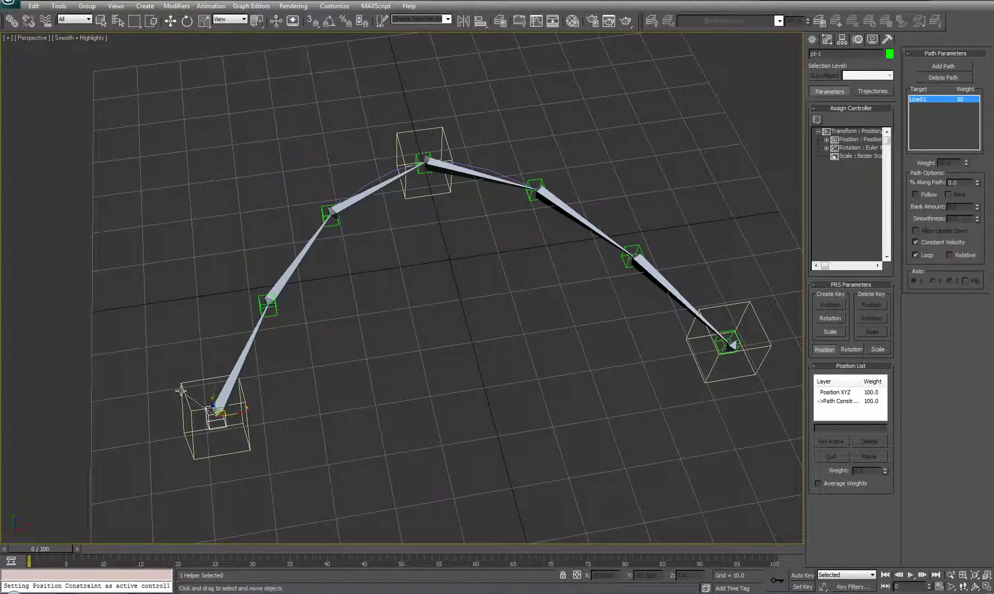
# Step: Give the top helper pt-4 an Orientation Constraint targeting PT-elbow
pyautogui.click(419, 156)
pyautogui.click(212, 6)
pyautogui.moveTo(211, 61)
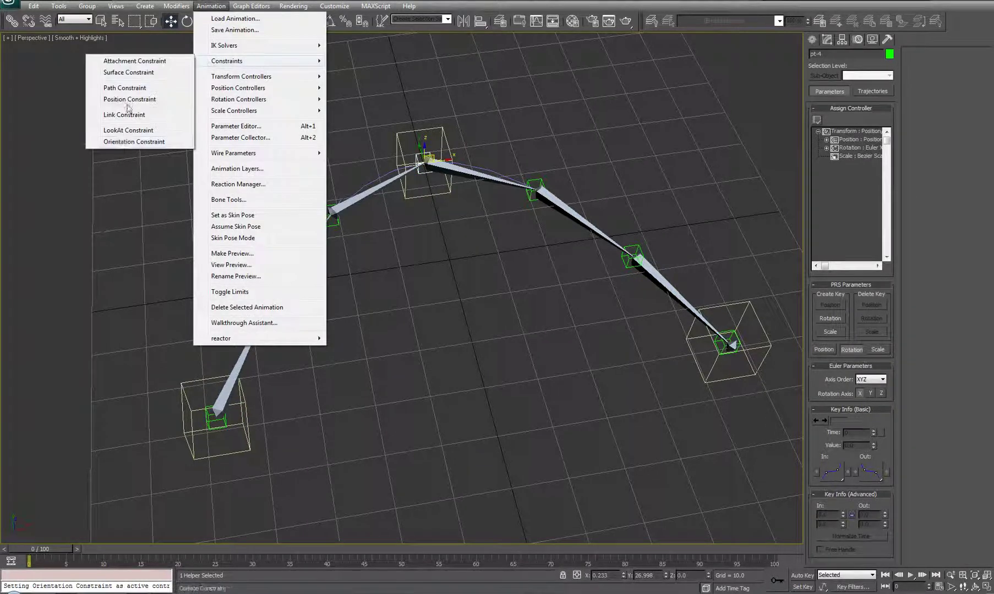
pyautogui.click(117, 142)
pyautogui.click(396, 134)
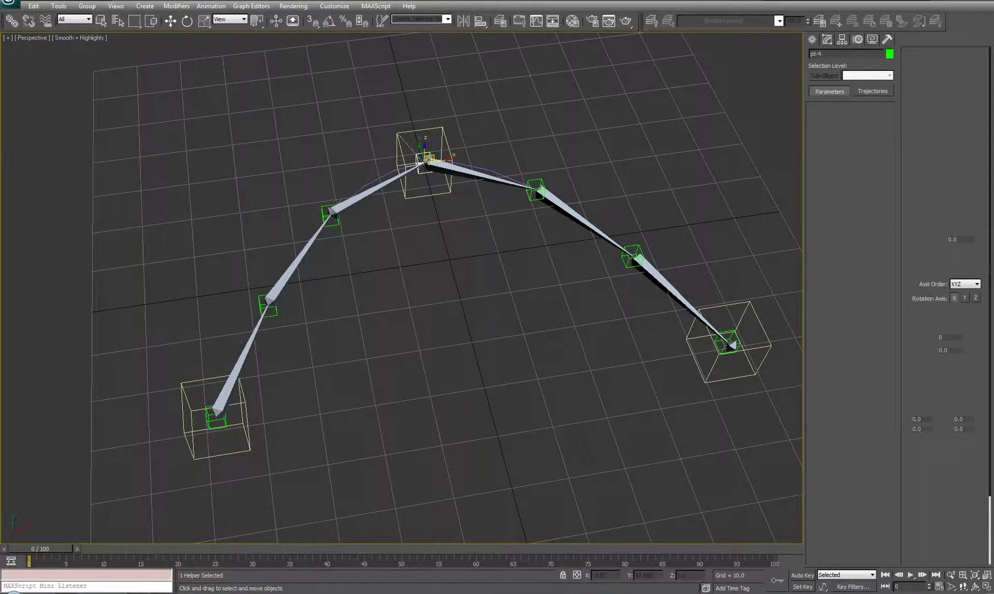
pyautogui.moveTo(408, 255); pyautogui.dragTo(284, 220, button='middle')
# Step: Give the end point pt-7 an Orientation Constraint targeting the PT-hand box
pyautogui.click(569, 297)
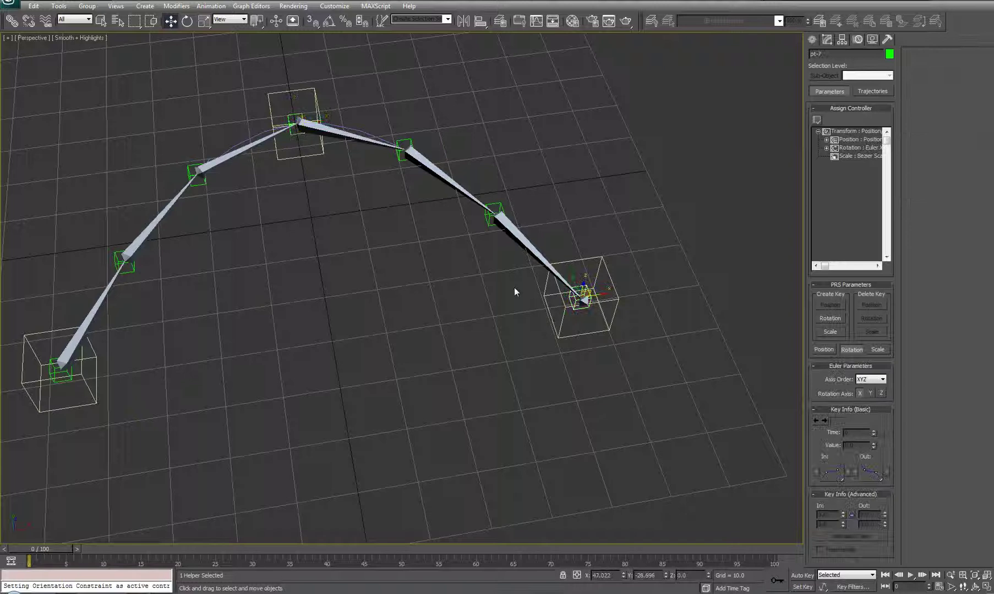
pyautogui.click(210, 6)
pyautogui.moveTo(219, 61)
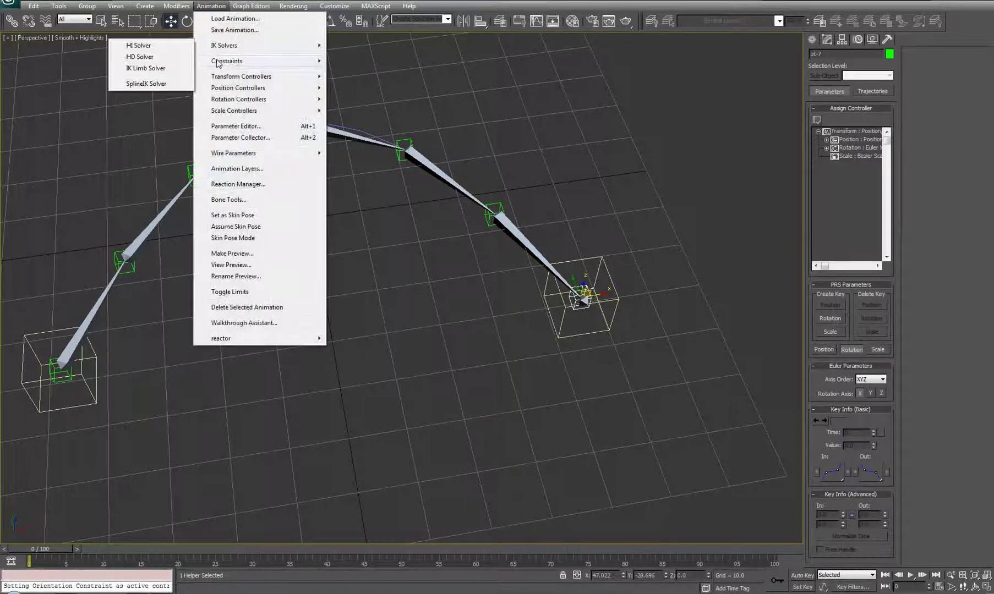
pyautogui.click(128, 130)
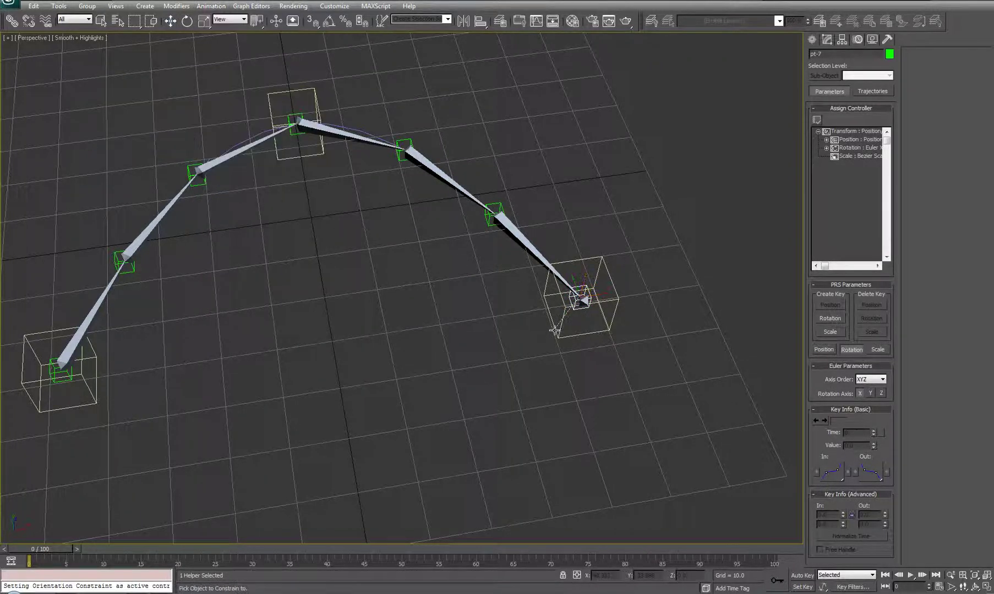
pyautogui.click(554, 329)
pyautogui.moveTo(339, 325); pyautogui.dragTo(403, 319, button='middle')
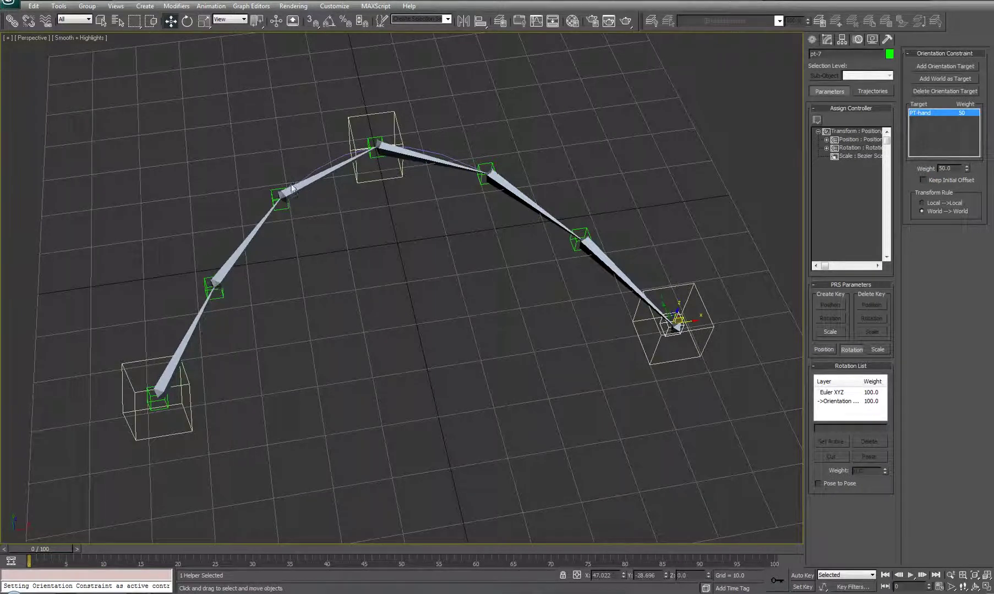
pyautogui.moveTo(323, 269); pyautogui.dragTo(357, 269, button='middle')
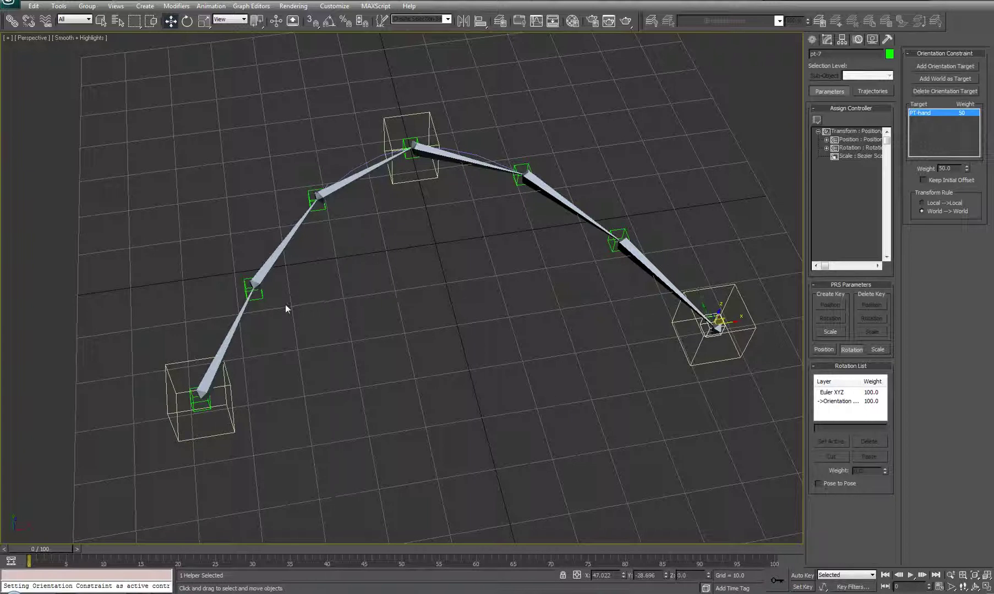
# Step: Select pt-2 and pt-3 together
pyautogui.click(252, 294)
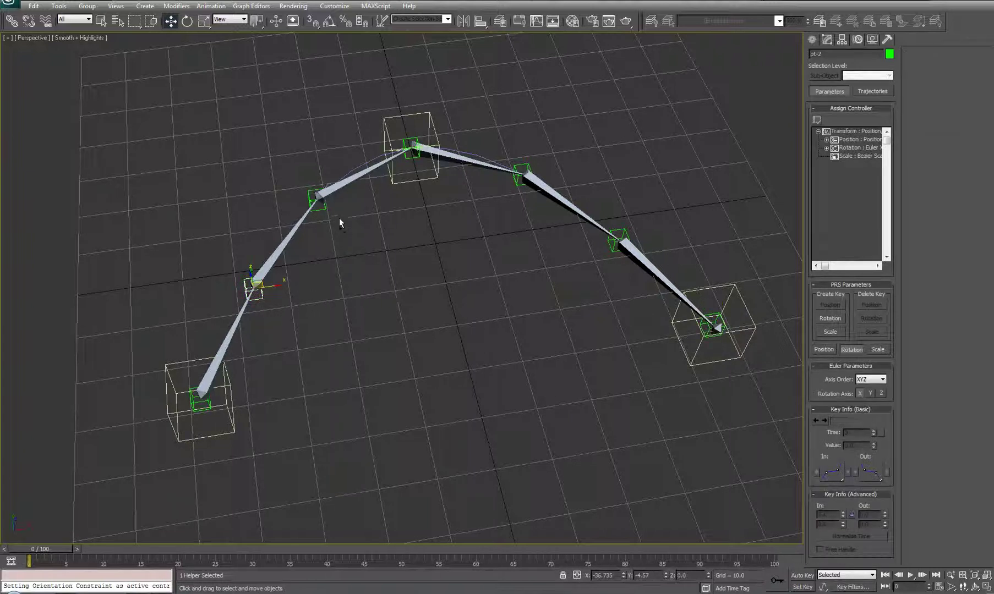
pyautogui.keyDown('ctrl'); pyautogui.click(324, 205); pyautogui.keyUp('ctrl')
pyautogui.moveTo(403, 288); pyautogui.dragTo(391, 325, button='middle')
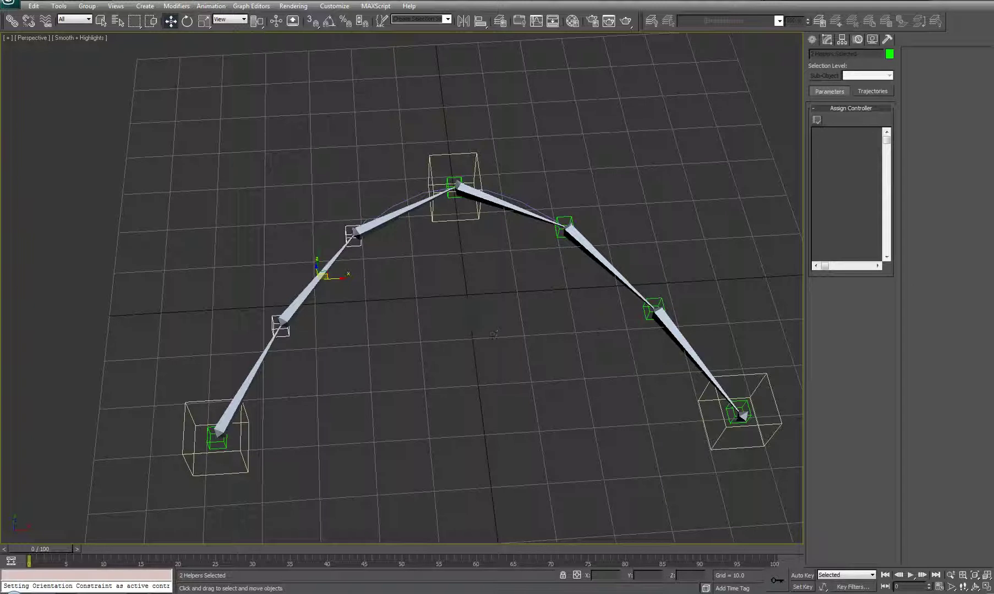
pyautogui.click(211, 6)
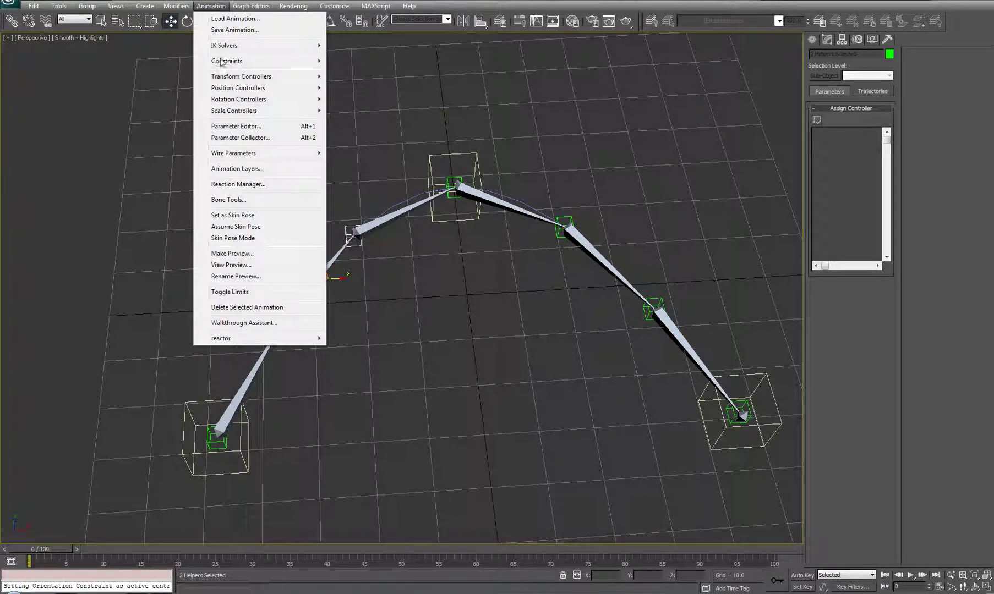
# Step: Try an Orientation Constraint on the bottom-left box, then reselect pt-2 and pt-3
pyautogui.moveTo(226, 60)
pyautogui.click(140, 142)
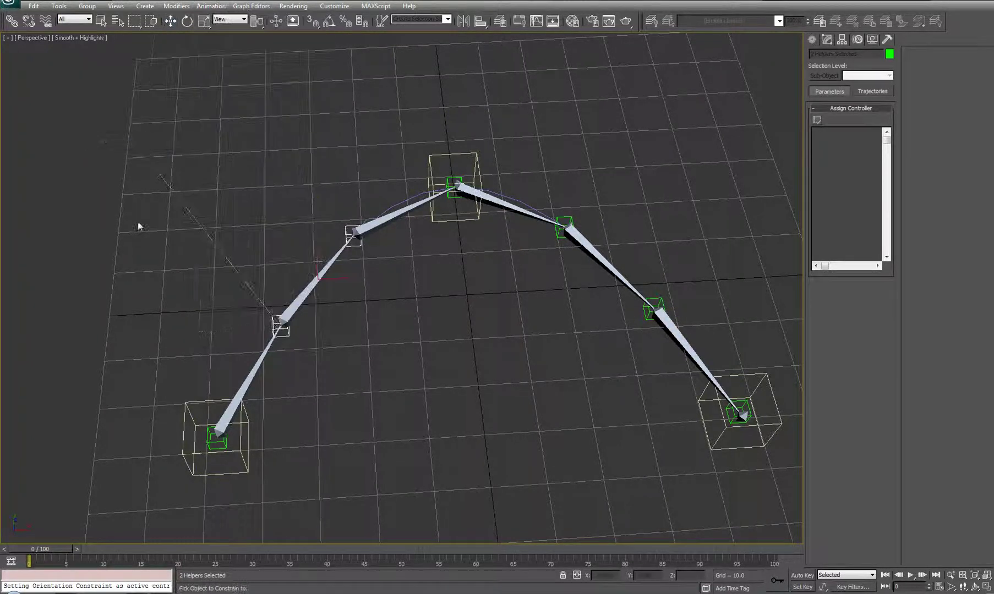
pyautogui.click(186, 403)
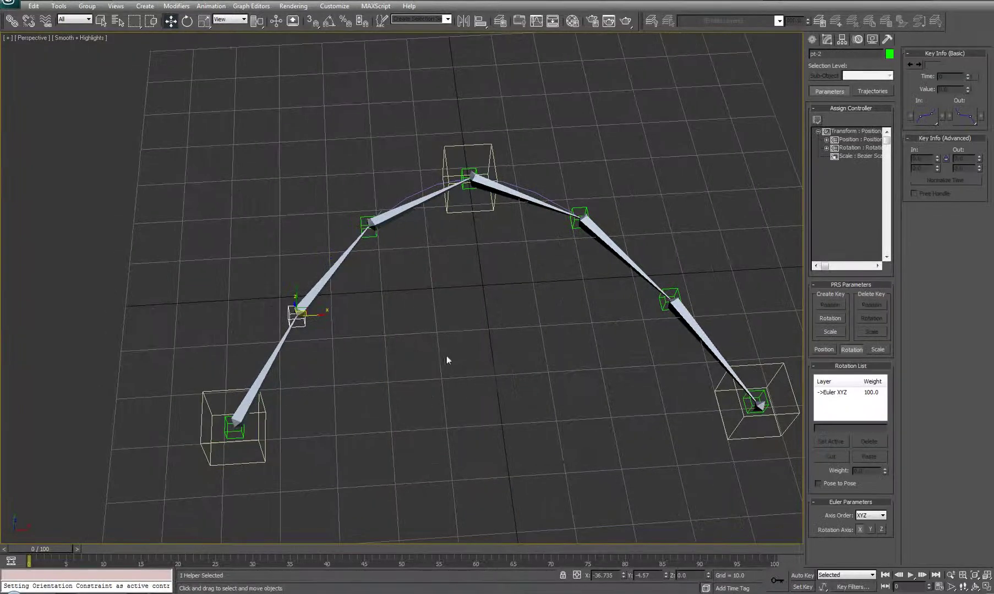
pyautogui.moveTo(446, 356); pyautogui.dragTo(457, 356, button='middle')
pyautogui.click(510, 363)
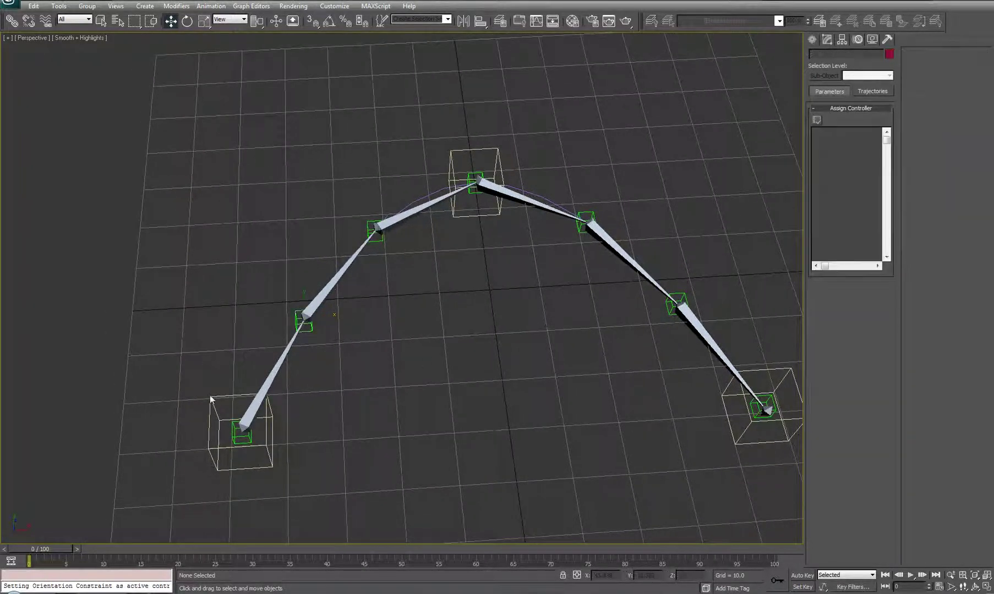
pyautogui.click(307, 325)
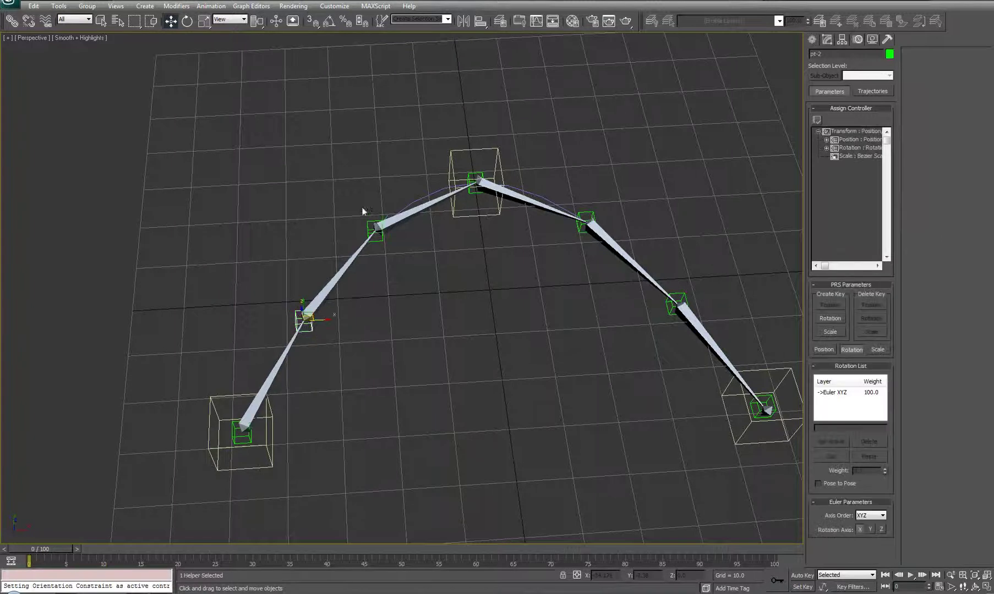
pyautogui.keyDown('ctrl'); pyautogui.click(375, 231); pyautogui.keyUp('ctrl')
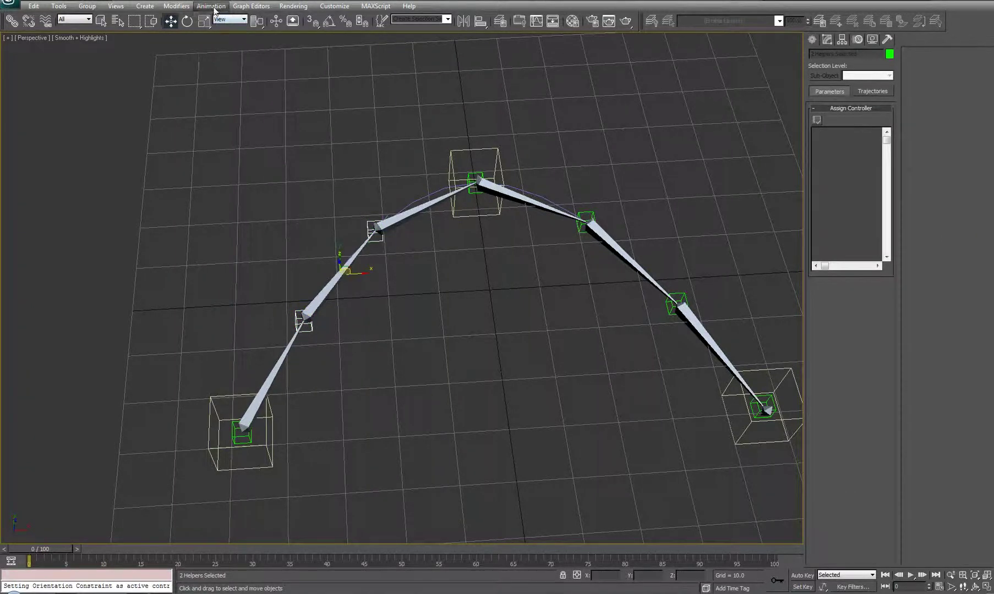
# Step: Constrain both points' orientation to pt-1 and then pt-4, each at weight 50
pyautogui.click(210, 6)
pyautogui.moveTo(223, 61)
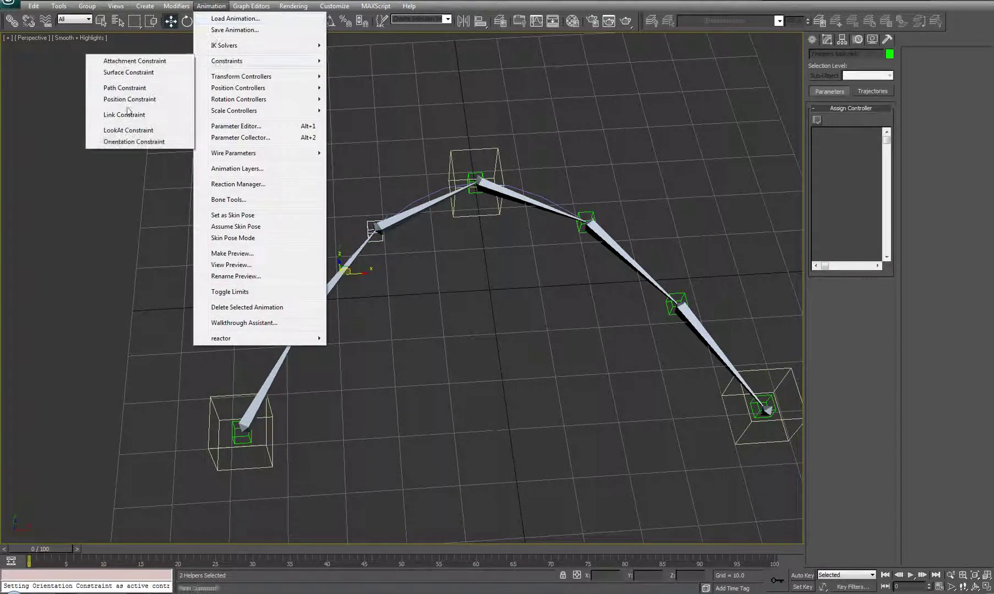
pyautogui.click(113, 142)
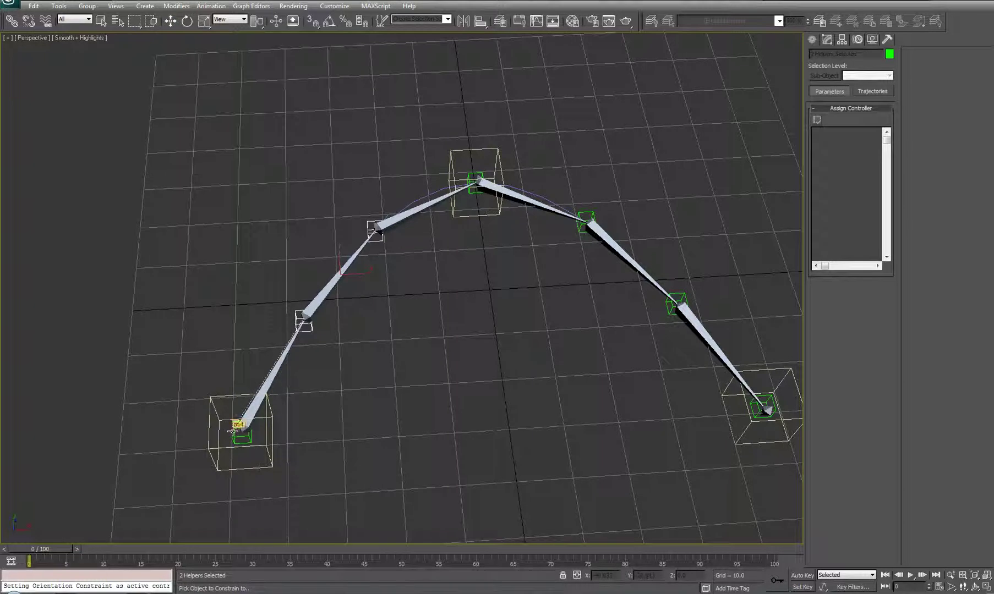
pyautogui.click(232, 430)
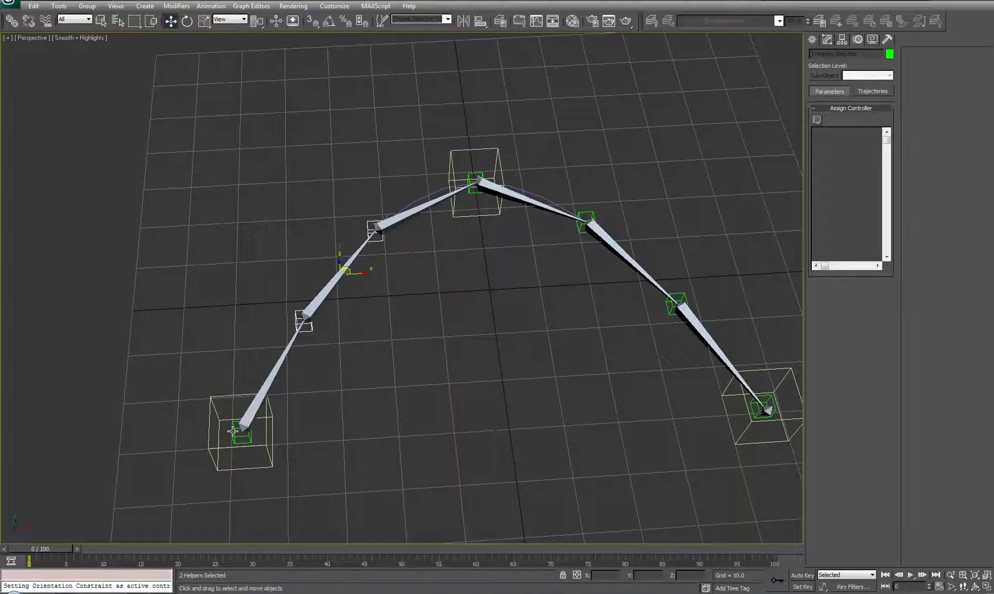
pyautogui.click(211, 6)
pyautogui.moveTo(231, 64)
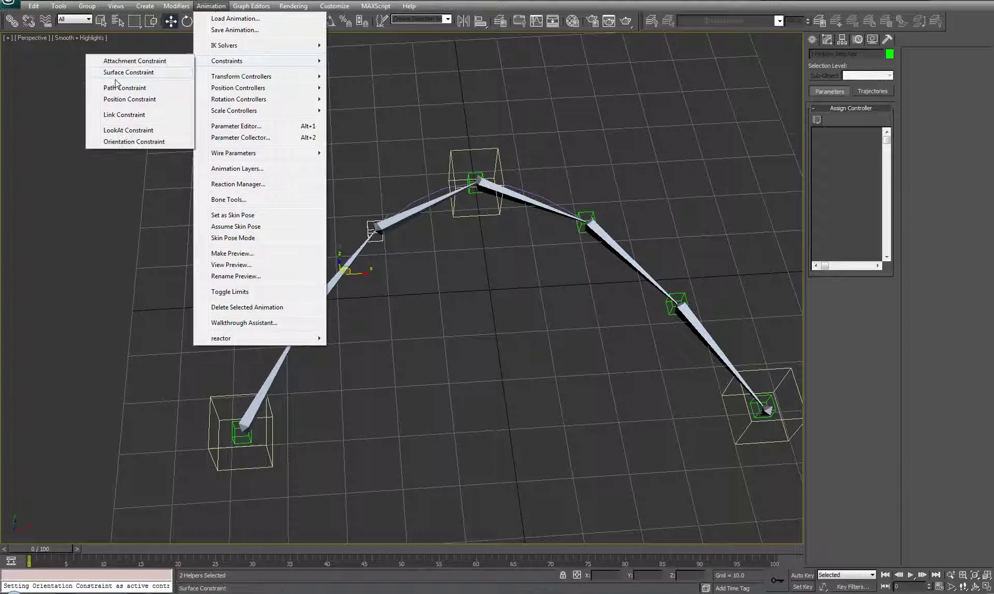
pyautogui.click(112, 147)
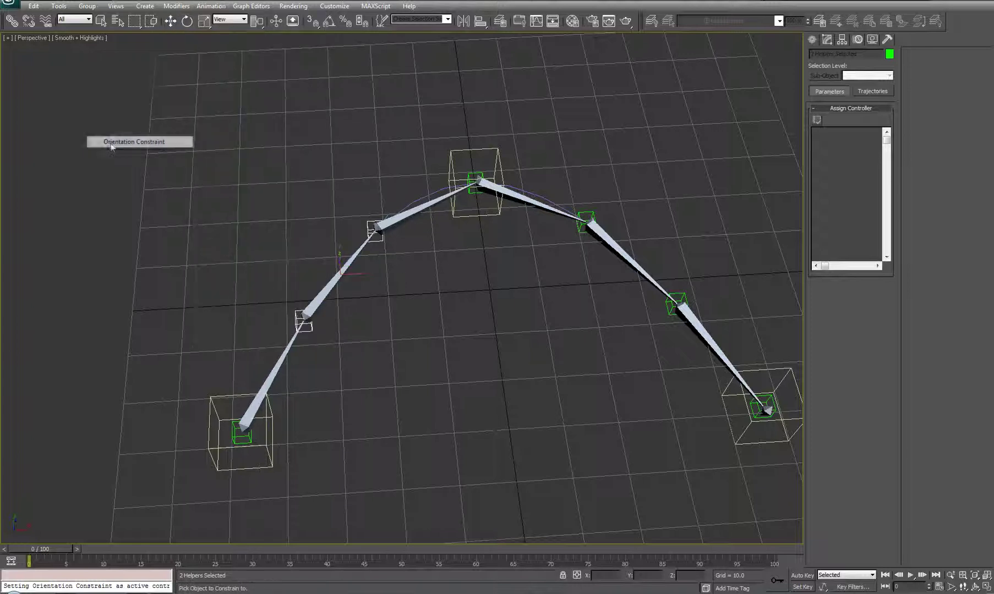
pyautogui.click(472, 174)
# Step: Check each point's constraint targets and scrub the timeline to preview the chain
pyautogui.moveTo(485, 344); pyautogui.dragTo(482, 331, button='middle')
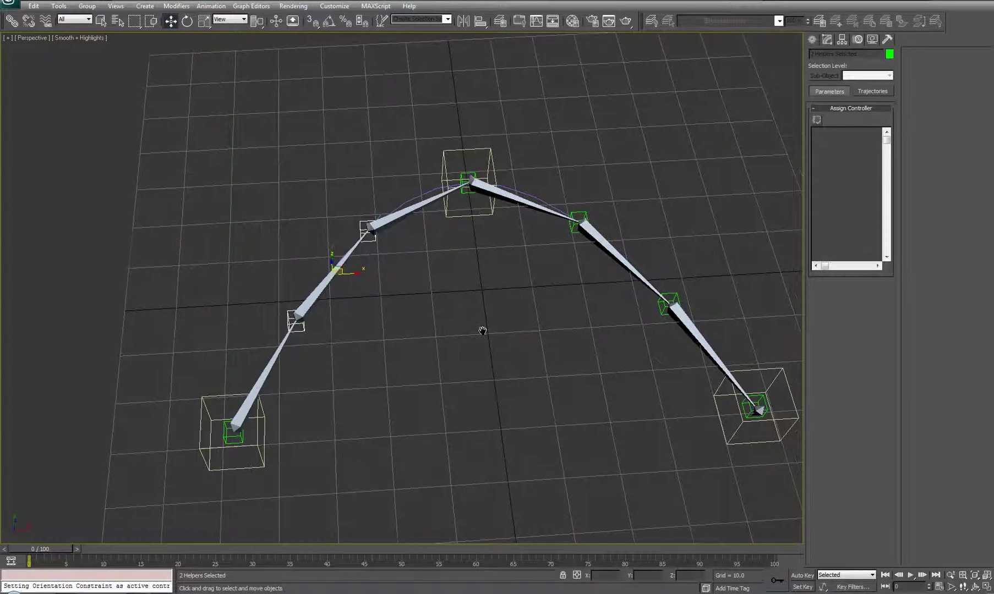
pyautogui.keyDown('alt'); pyautogui.moveTo(558, 365); pyautogui.dragTo(496, 368, button='middle'); pyautogui.keyUp('alt')
pyautogui.click(355, 267)
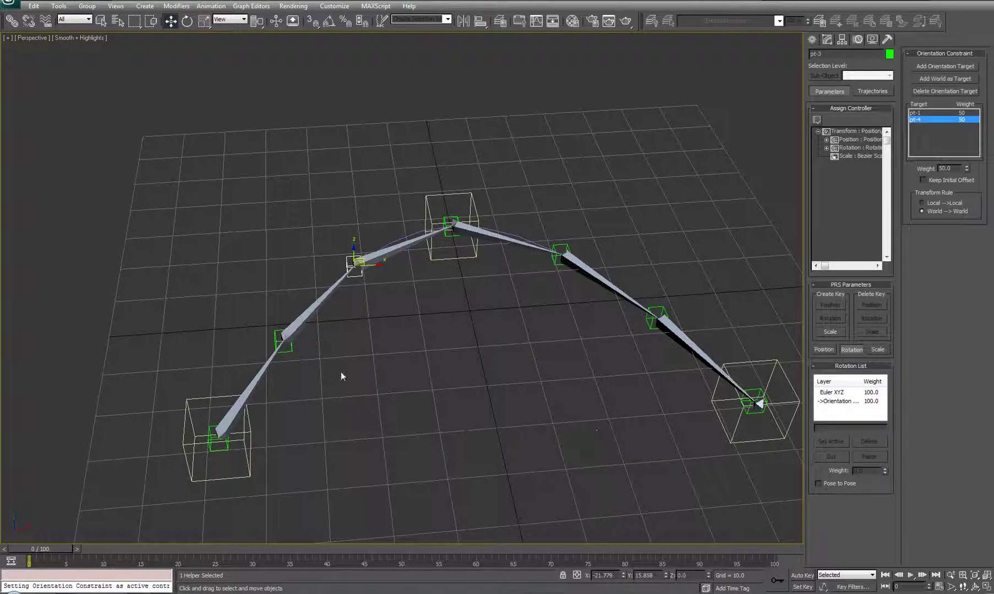
pyautogui.click(280, 341)
pyautogui.keyDown('alt'); pyautogui.moveTo(530, 359); pyautogui.dragTo(467, 332, button='middle'); pyautogui.keyUp('alt')
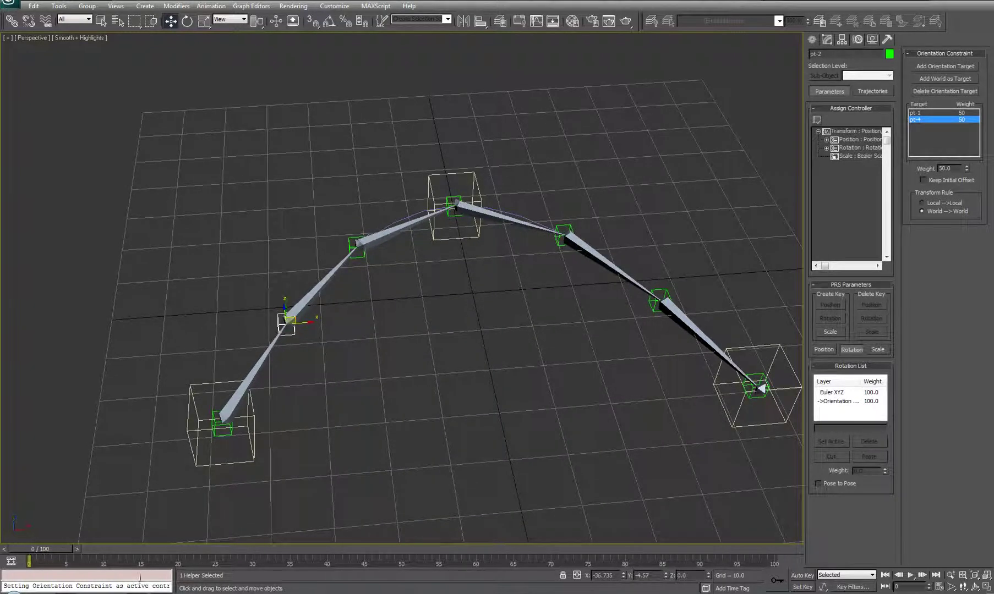
pyautogui.moveTo(53, 548); pyautogui.dragTo(30, 560)
# Step: Go to frame 5 with the control boxes selected and turn on Auto Key
pyautogui.press('w')
pyautogui.click(253, 459)
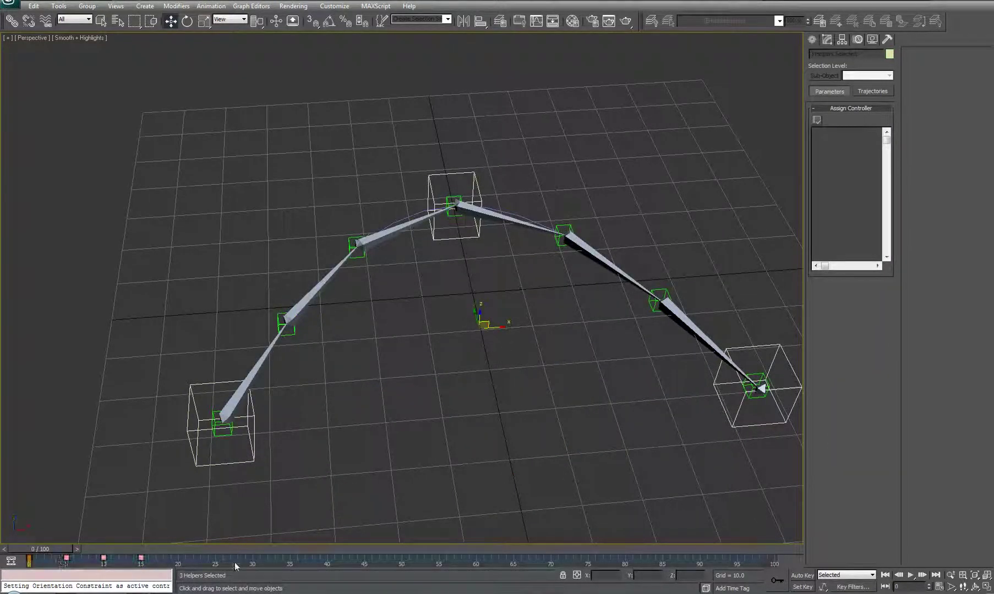
pyautogui.moveTo(53, 549); pyautogui.dragTo(88, 550)
pyautogui.click(449, 240)
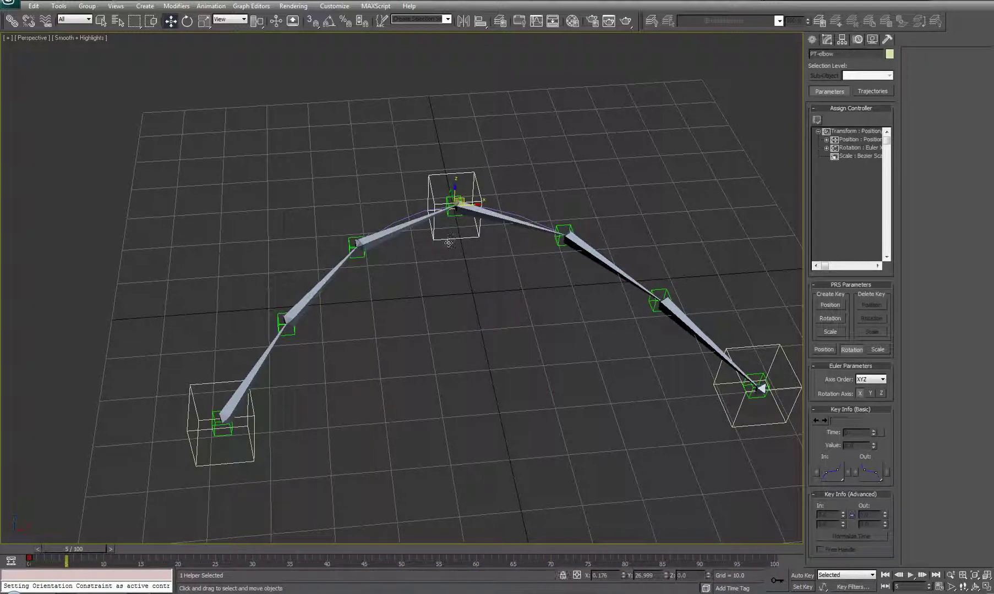
pyautogui.keyDown('alt'); pyautogui.moveTo(431, 276); pyautogui.dragTo(783, 553, button='middle'); pyautogui.keyUp('alt')
pyautogui.click(802, 578)
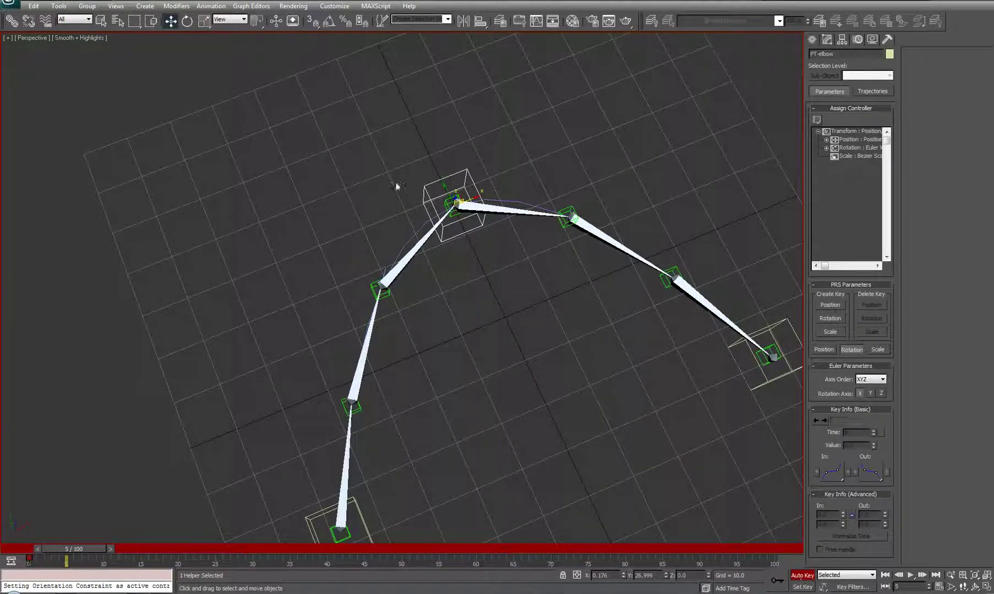
# Step: Move PT-elbow down and right and PT-hand up-left to reshape the chain
pyautogui.moveTo(443, 183); pyautogui.dragTo(516, 311)
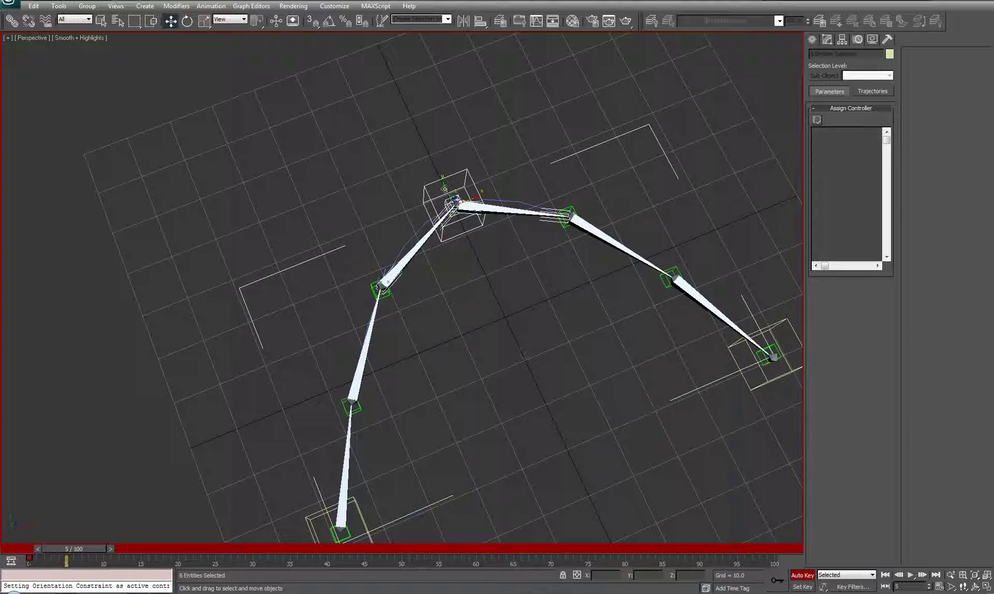
pyautogui.click(440, 190)
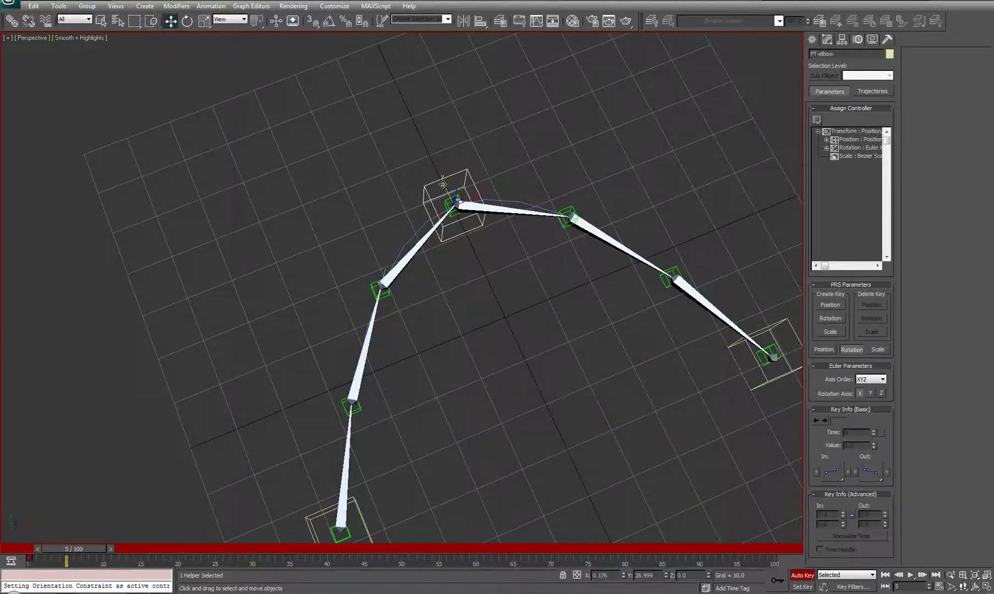
pyautogui.moveTo(451, 192); pyautogui.dragTo(565, 417)
pyautogui.keyDown('alt'); pyautogui.moveTo(566, 417); pyautogui.dragTo(693, 444, button='middle'); pyautogui.keyUp('alt')
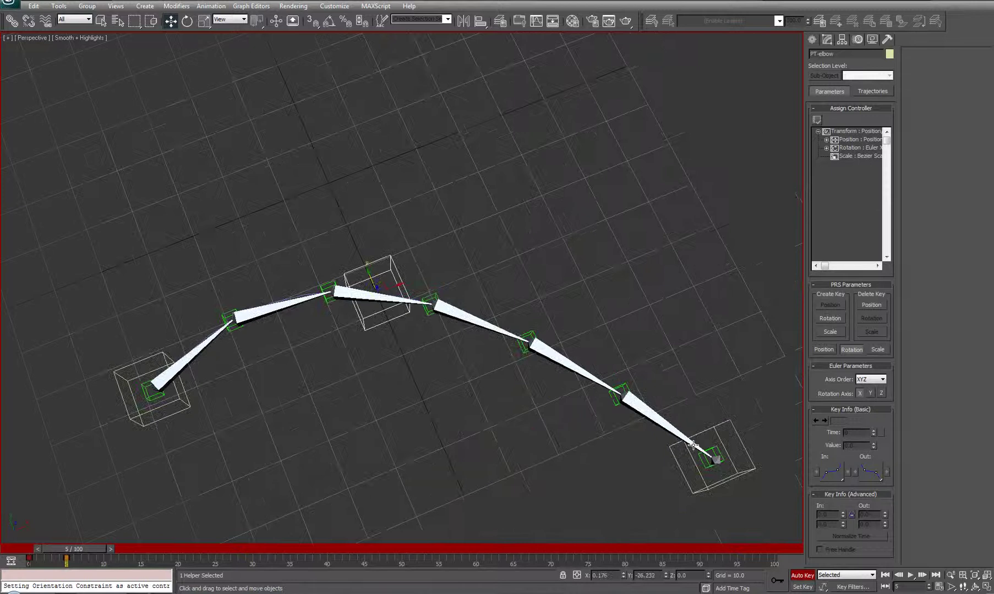
pyautogui.click(715, 427)
pyautogui.moveTo(712, 435); pyautogui.dragTo(552, 197)
# Step: Rotate PT-elbow to about -83° and PT-hand to about -151° so the chain curls upward
pyautogui.click(408, 300)
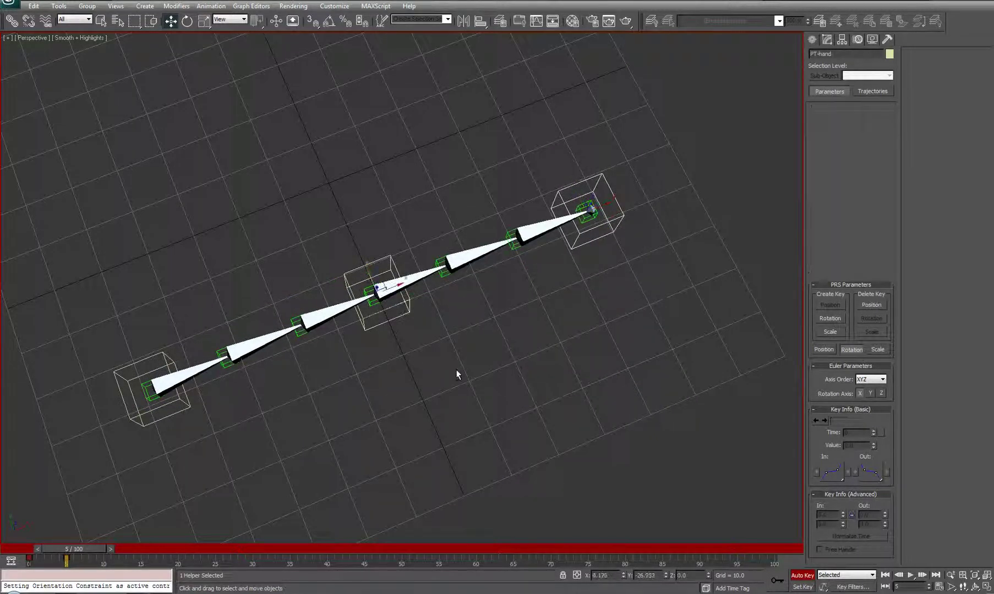
pyautogui.keyDown('alt'); pyautogui.moveTo(456, 373); pyautogui.dragTo(455, 327, button='middle'); pyautogui.keyUp('alt')
pyautogui.press('e')
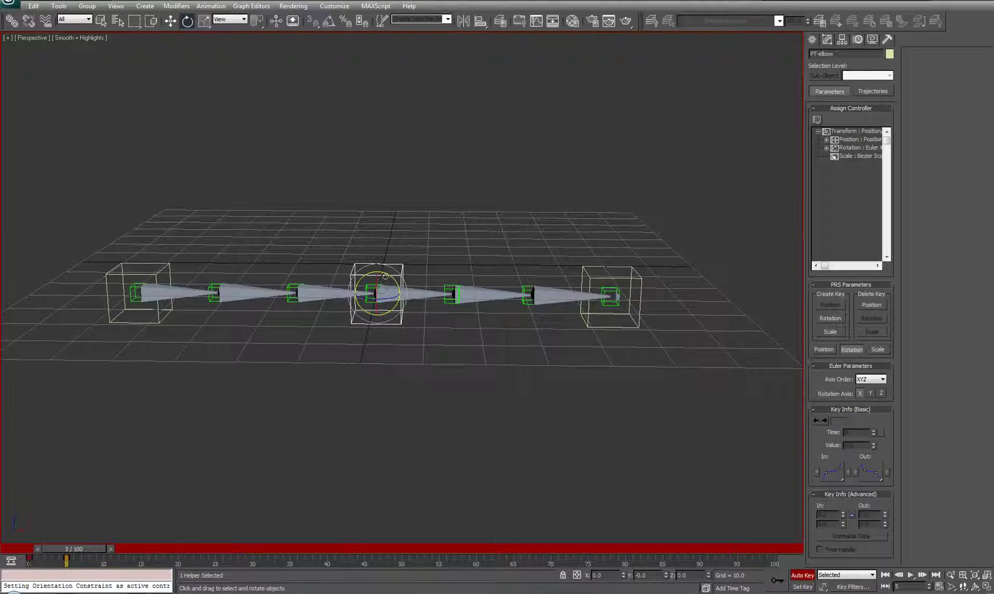
pyautogui.moveTo(385, 274); pyautogui.dragTo(303, 245)
pyautogui.moveTo(304, 246); pyautogui.dragTo(453, 254, button='middle')
pyautogui.click(496, 164)
pyautogui.moveTo(496, 164); pyautogui.dragTo(470, 228)
pyautogui.moveTo(374, 358); pyautogui.dragTo(437, 289, button='middle')
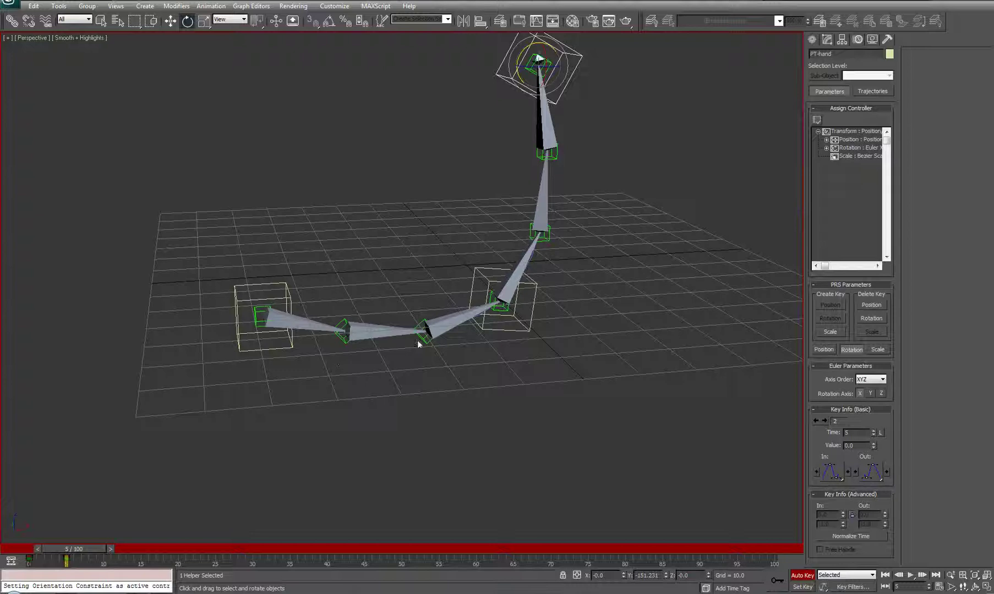
# Step: Use the Move tool with Local reference coordinates and select the pt-2 helper
pyautogui.click(170, 21)
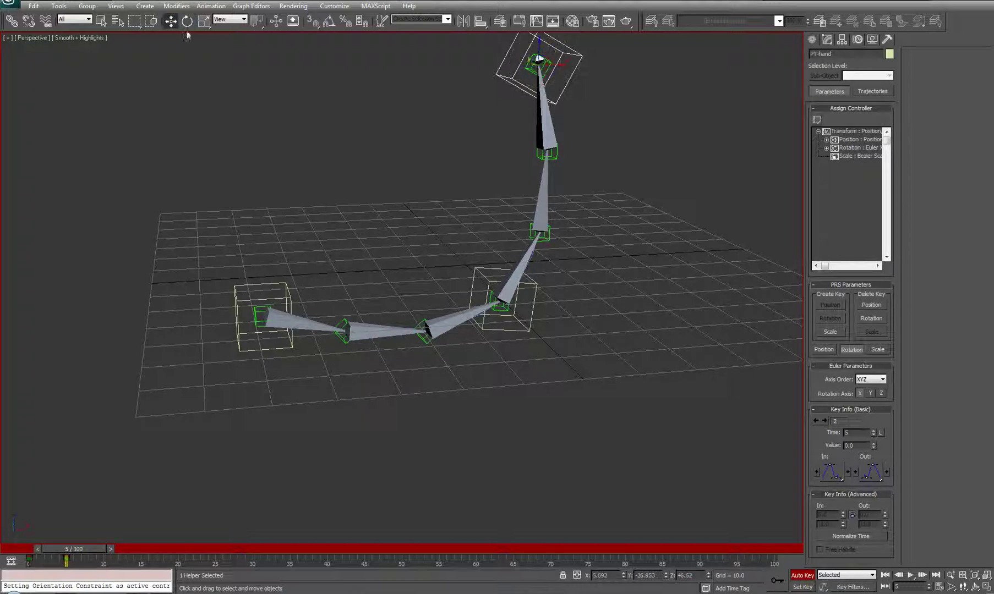
pyautogui.click(223, 22)
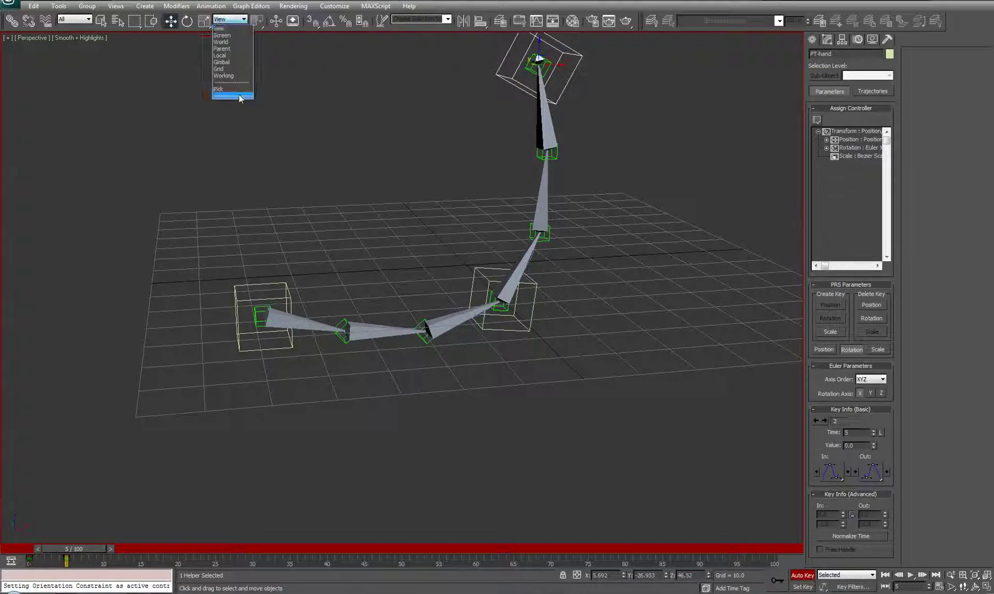
pyautogui.click(223, 62)
pyautogui.click(341, 337)
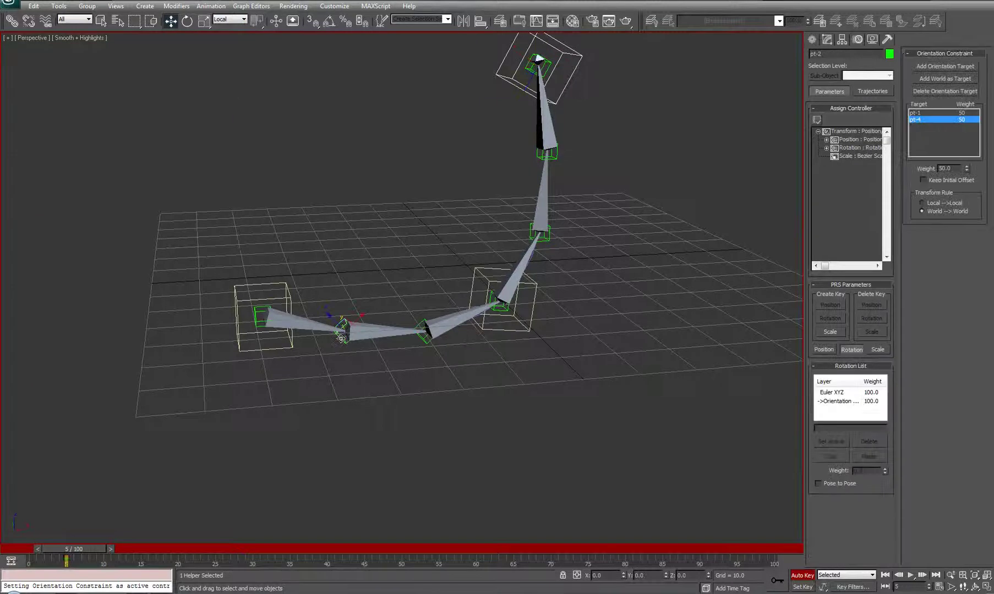
pyautogui.click(420, 338)
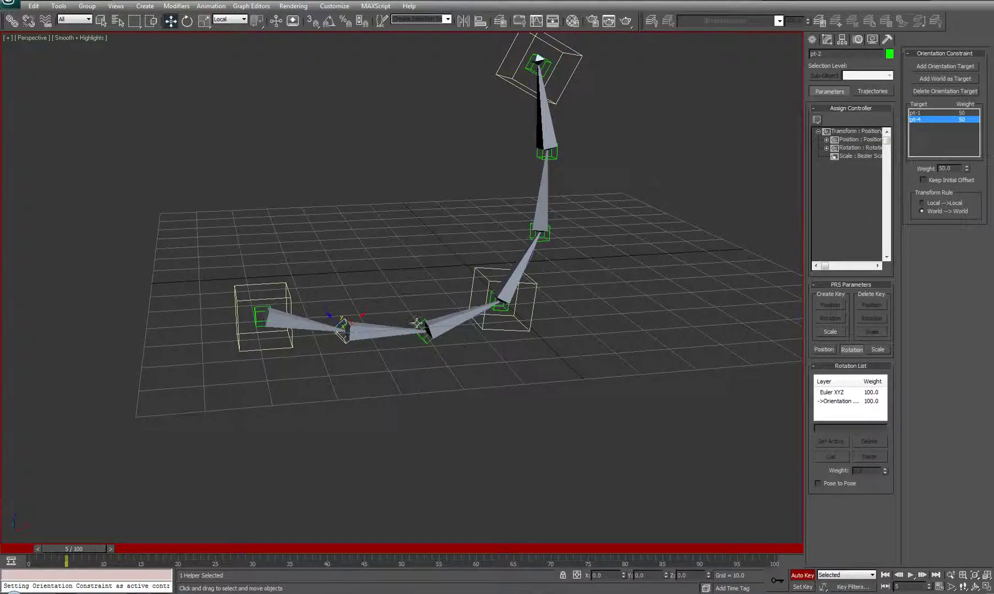
# Step: Inspect the orientation constraint targets of pt-2, pt-1 and pt-4 in the Motion panel
pyautogui.click(342, 332)
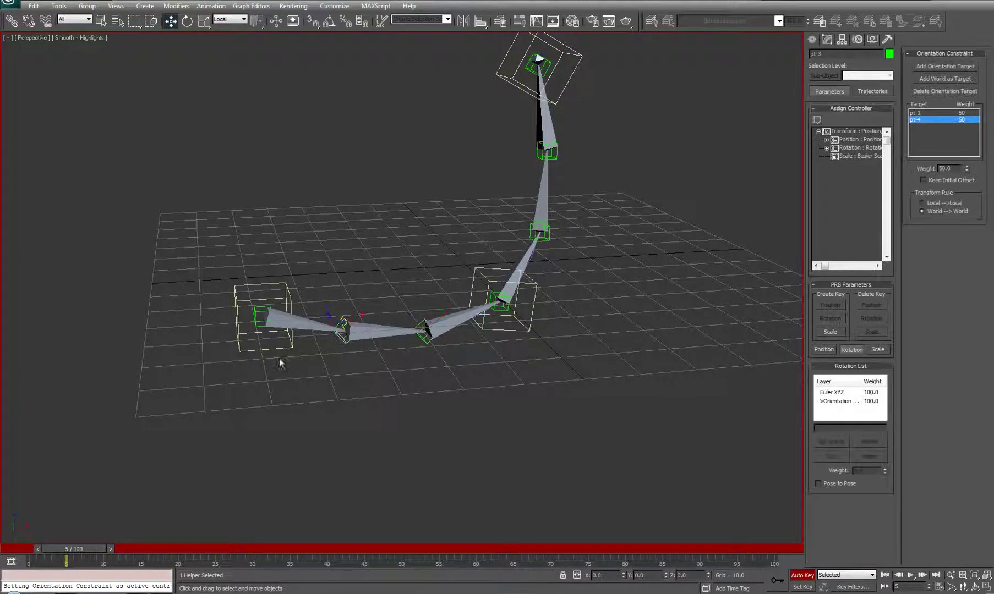
pyautogui.click(255, 312)
pyautogui.click(499, 315)
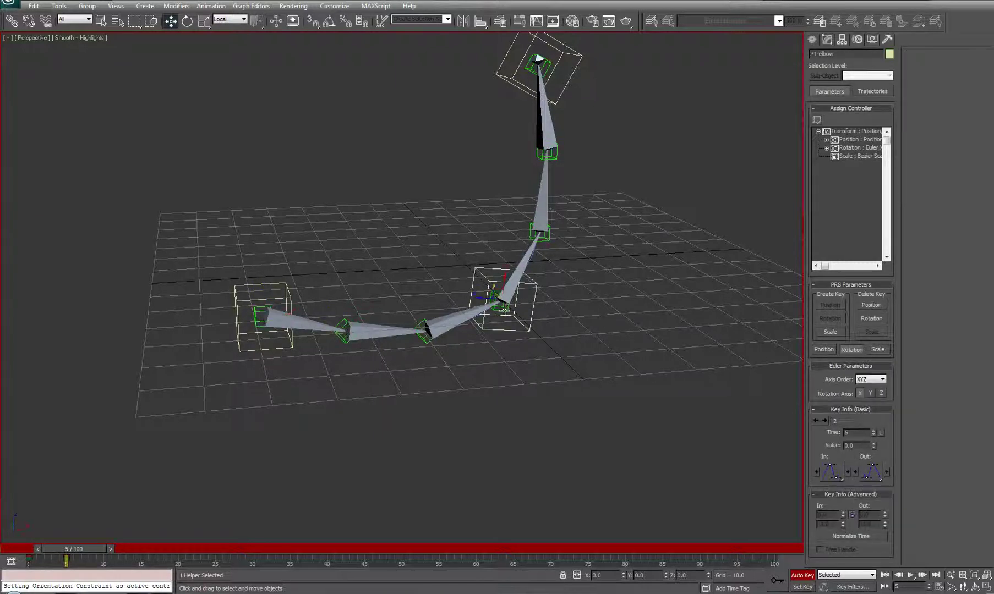
pyautogui.scroll(2, 451, 284)
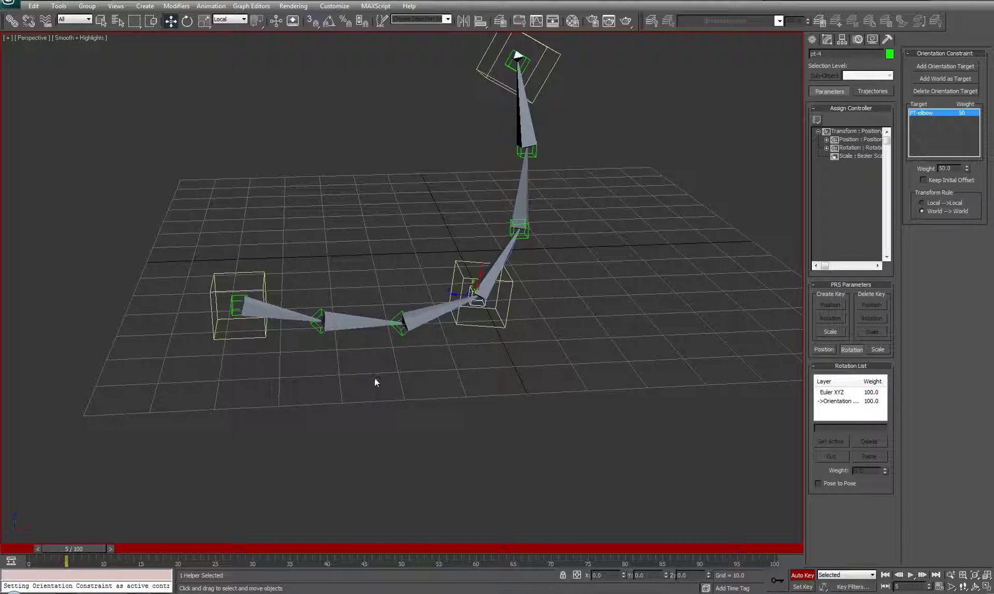
pyautogui.click(319, 328)
pyautogui.keyDown('alt'); pyautogui.moveTo(454, 365); pyautogui.dragTo(475, 385, button='middle'); pyautogui.keyUp('alt')
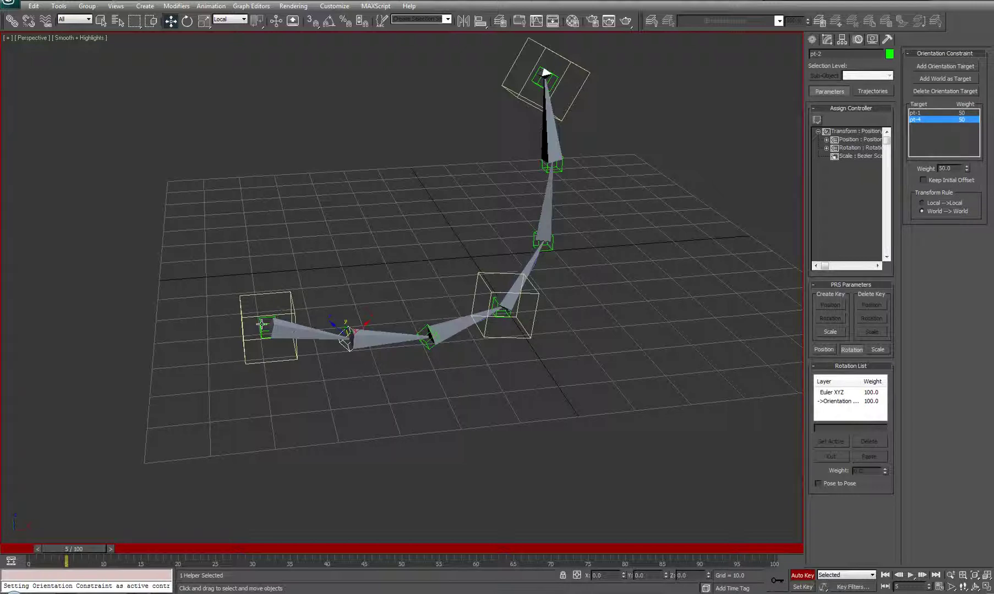
# Step: Set pt-2's weight for pt-1 to 100, turn off Auto Key, and select the frame 0 key
pyautogui.click(915, 113)
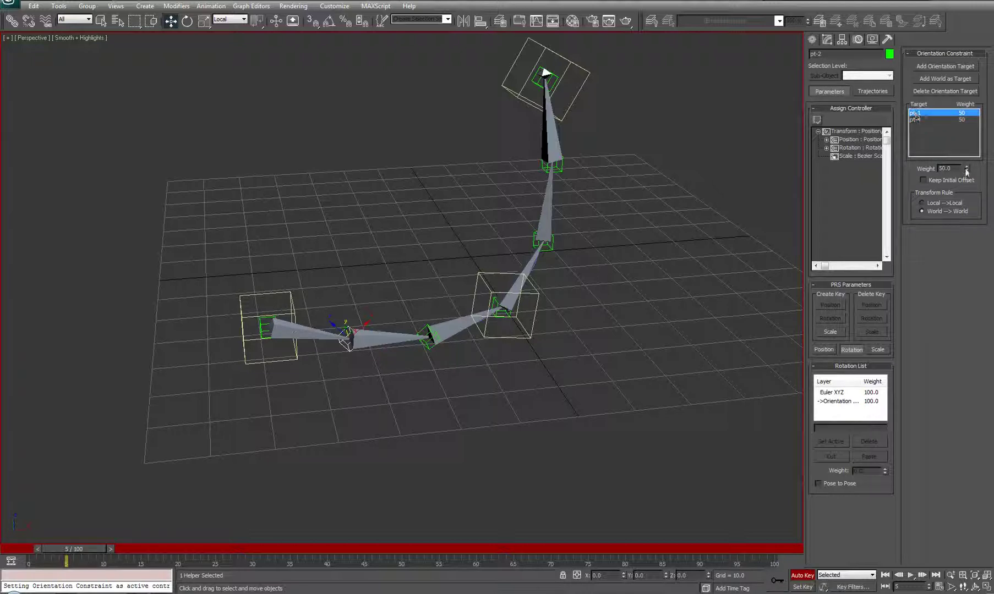
pyautogui.moveTo(966, 169); pyautogui.dragTo(965, 12)
pyautogui.click(803, 575)
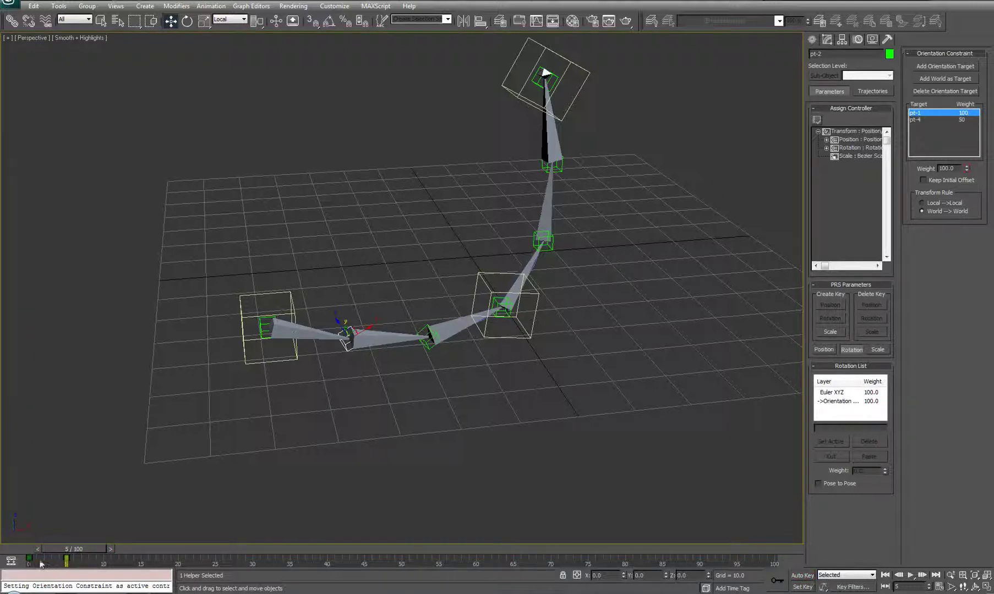
pyautogui.moveTo(44, 565)
pyautogui.mouseDown()
pyautogui.moveTo(12, 567)
pyautogui.moveTo(91, 561)
pyautogui.moveTo(39, 549)
pyautogui.moveTo(90, 553)
pyautogui.moveTo(40, 550)
pyautogui.mouseUp()
# Step: Select pt-3 and set its orientation weight for pt-4 to 100
pyautogui.press('w')
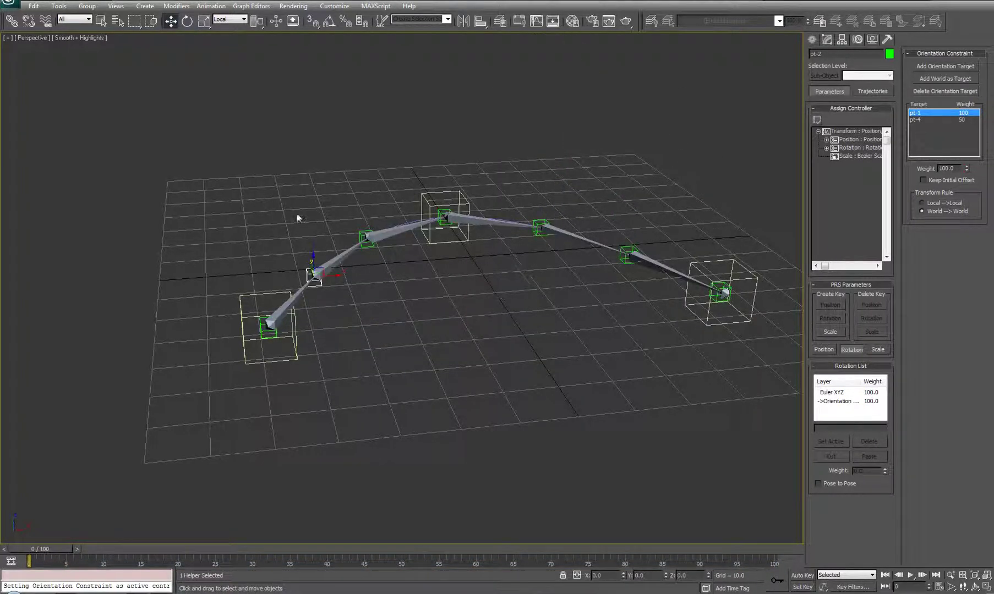
pyautogui.click(364, 235)
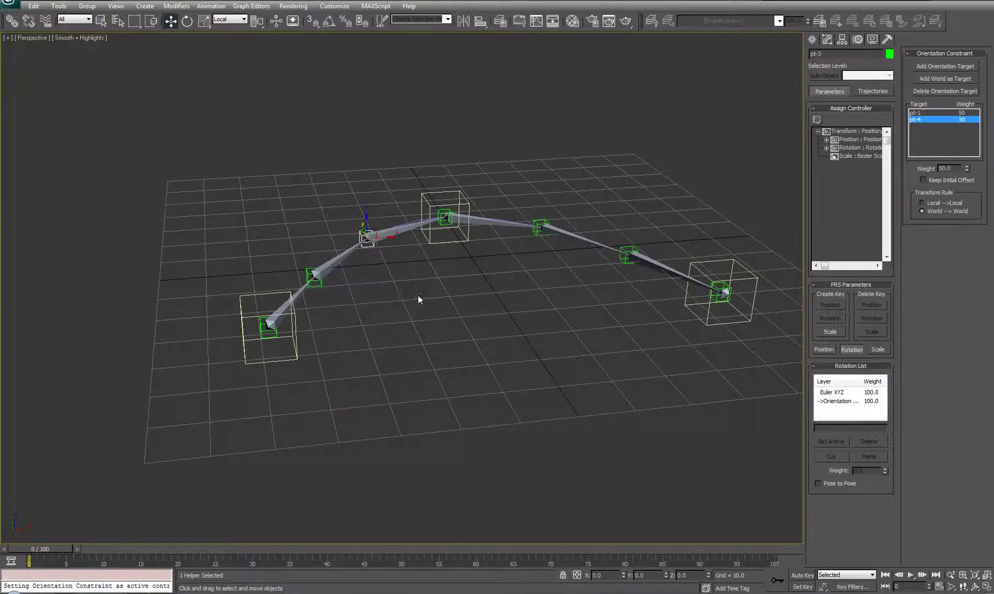
pyautogui.moveTo(418, 299); pyautogui.dragTo(404, 375, button='middle')
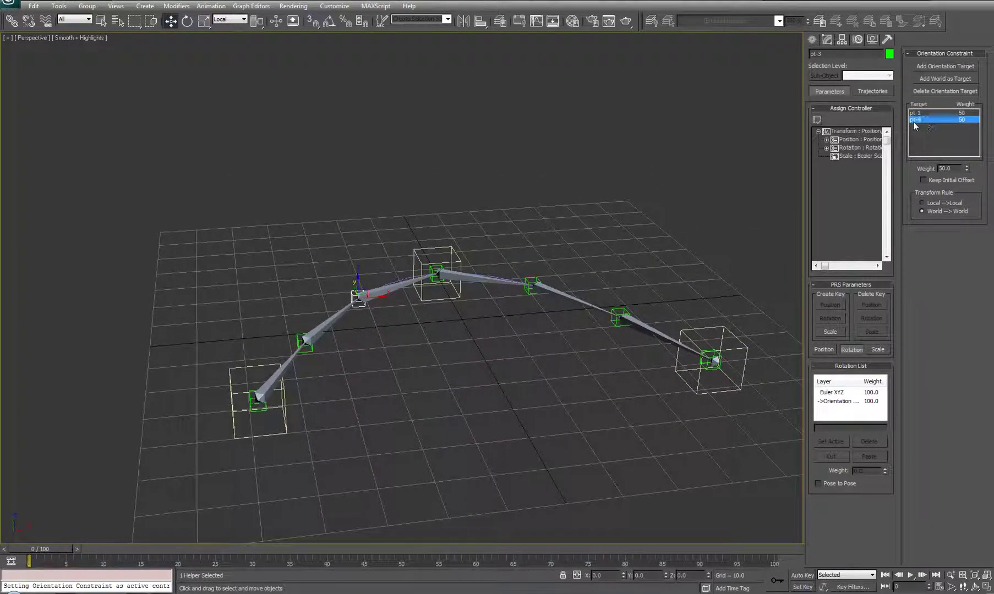
pyautogui.moveTo(967, 169); pyautogui.dragTo(960, 44)
pyautogui.moveTo(480, 332); pyautogui.dragTo(491, 315, button='middle')
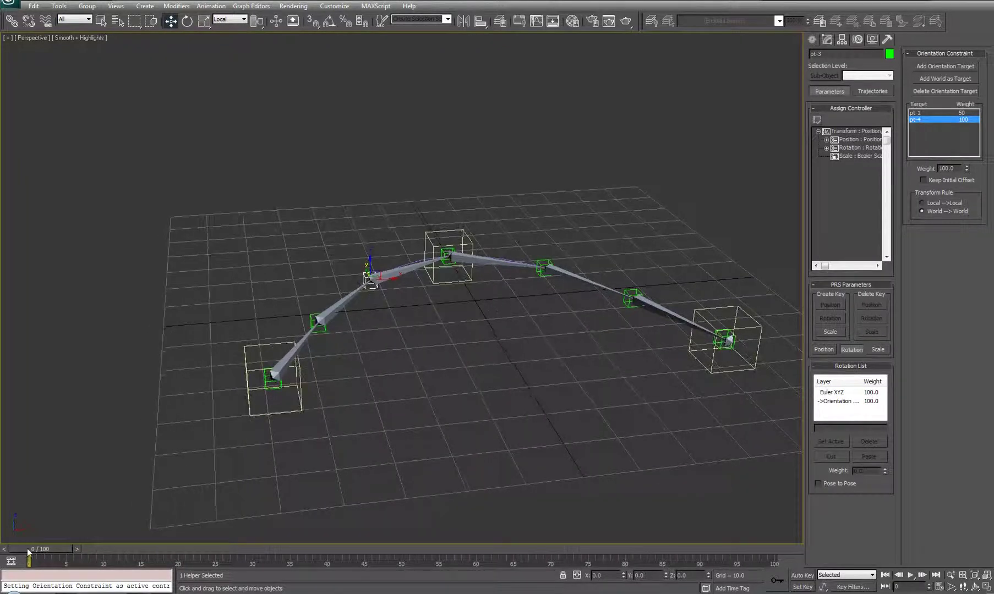
# Step: Advance to frame 10 and select pt-1 and pt-2 to compare their constraint weights
pyautogui.moveTo(27, 548); pyautogui.dragTo(102, 548)
pyautogui.moveTo(517, 415); pyautogui.dragTo(450, 320, button='middle')
pyautogui.click(362, 359)
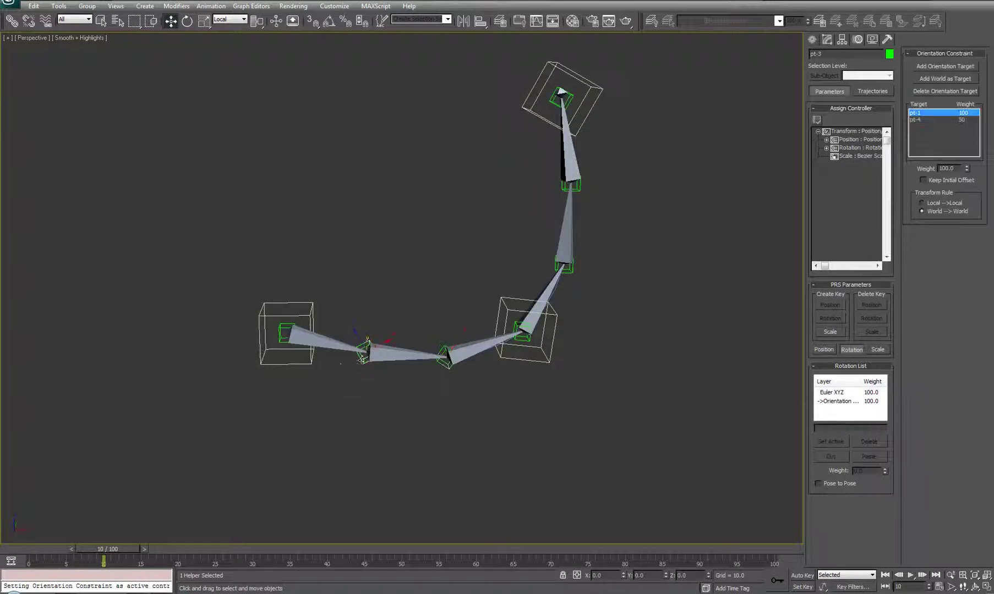
pyautogui.click(444, 357)
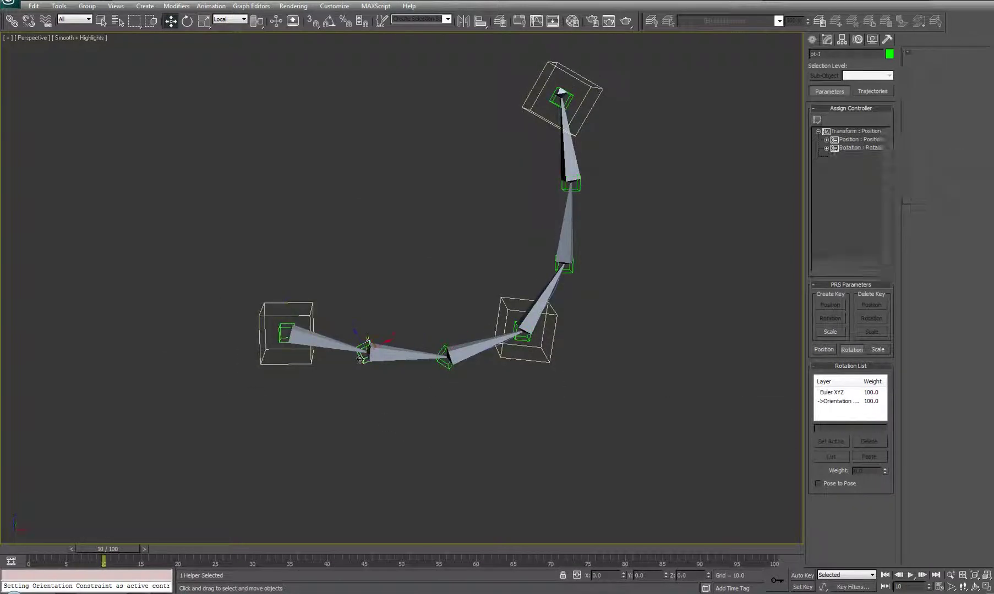
# Step: Bend the chain with a control to test the blended rotations, then return to frame 0
pyautogui.keyDown('alt'); pyautogui.moveTo(476, 388); pyautogui.dragTo(457, 407, button='middle'); pyautogui.keyUp('alt')
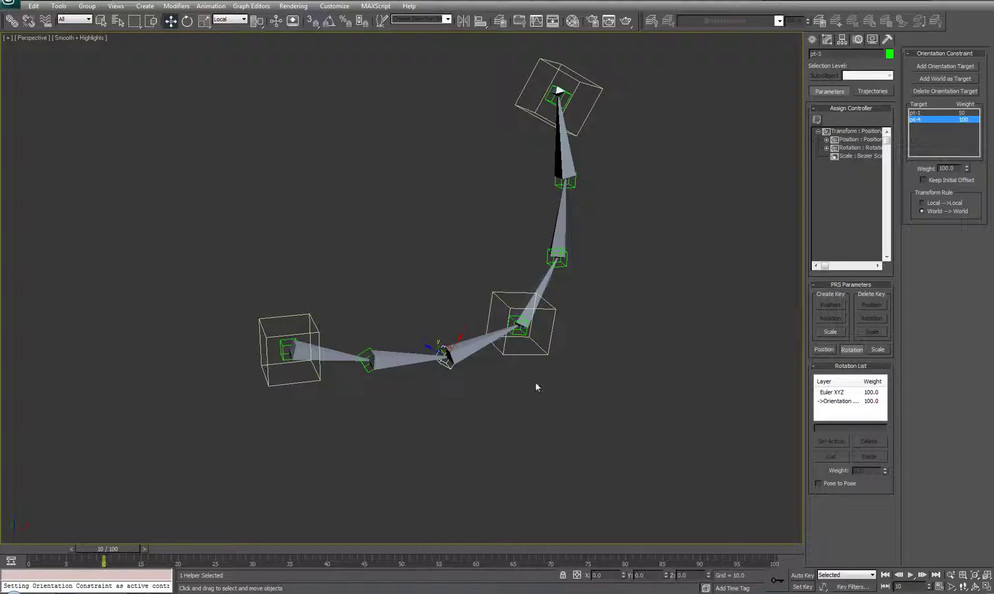
pyautogui.moveTo(504, 361); pyautogui.dragTo(479, 363)
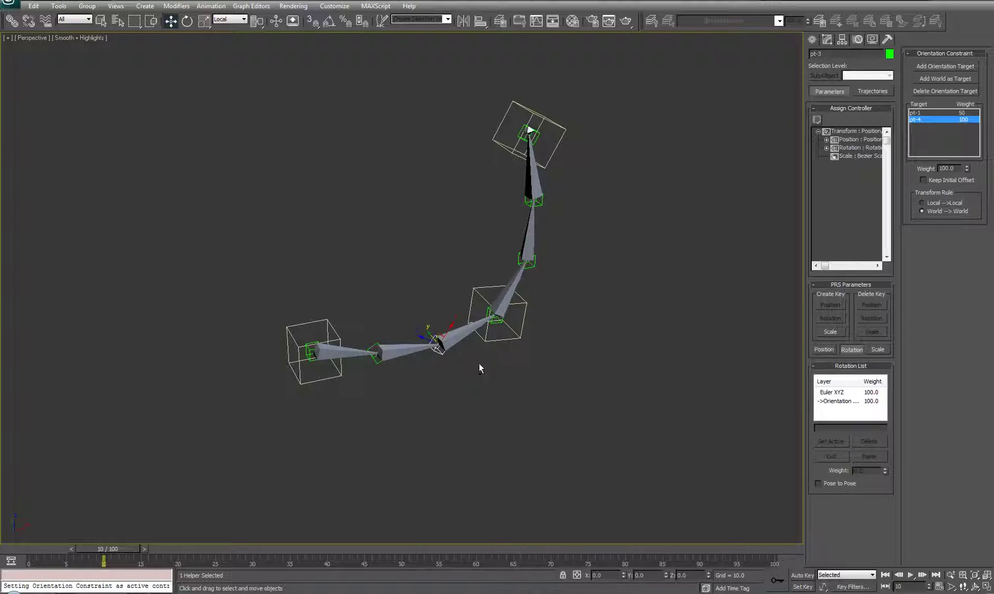
pyautogui.moveTo(456, 349); pyautogui.dragTo(397, 387, button='middle')
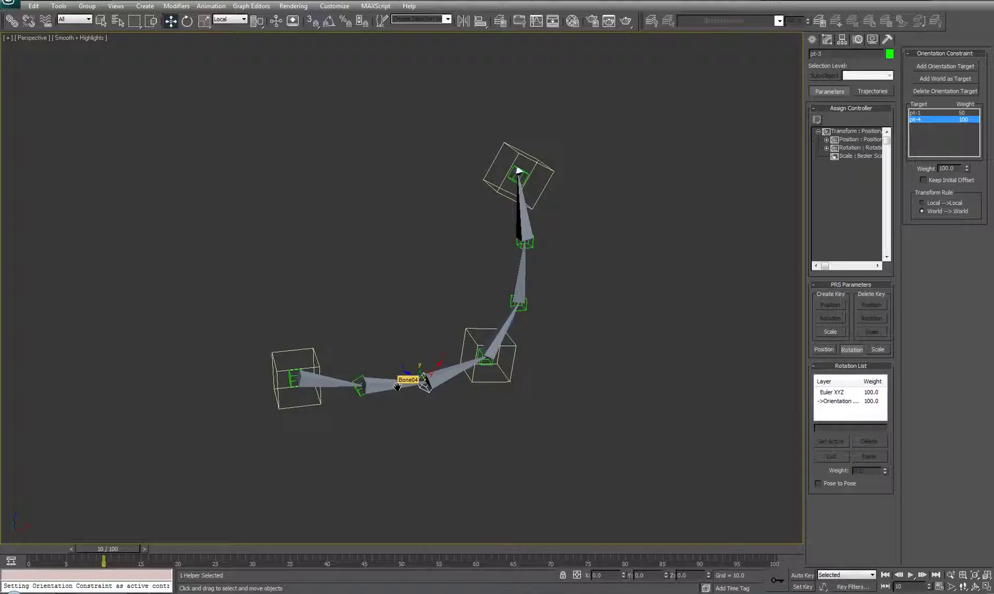
pyautogui.moveTo(103, 556)
pyautogui.mouseDown()
pyautogui.moveTo(29, 563)
pyautogui.moveTo(110, 573)
pyautogui.mouseUp()
# Step: Apply an Orientation Constraint to the two middle helpers with pt-4 as the first target
pyautogui.press('w')
pyautogui.keyDown('alt'); pyautogui.moveTo(512, 382); pyautogui.dragTo(511, 359, button='middle'); pyautogui.keyUp('alt')
pyautogui.click(495, 341)
pyautogui.keyDown('ctrl'); pyautogui.click(499, 277); pyautogui.keyUp('ctrl')
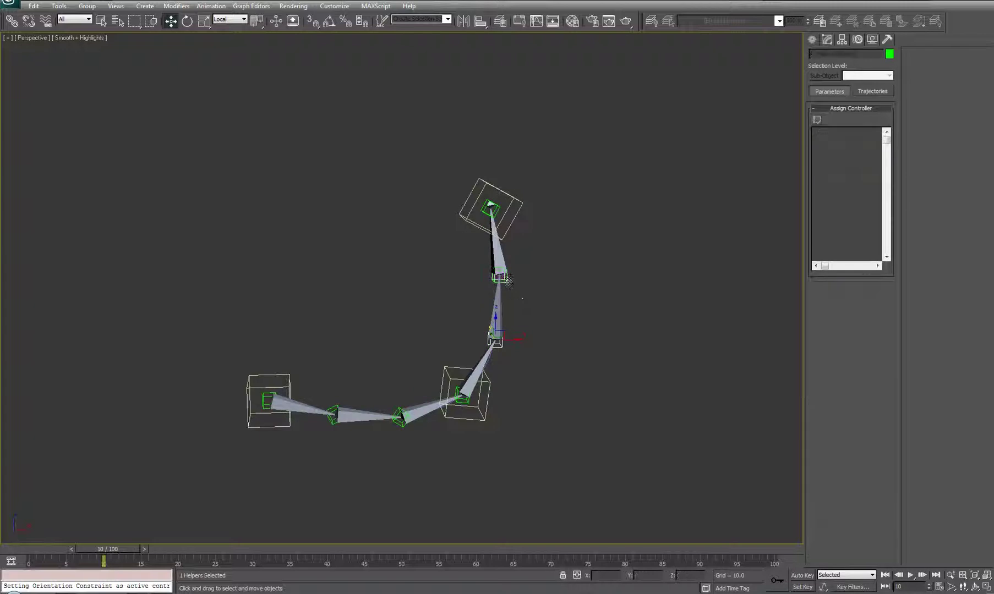
pyautogui.click(211, 5)
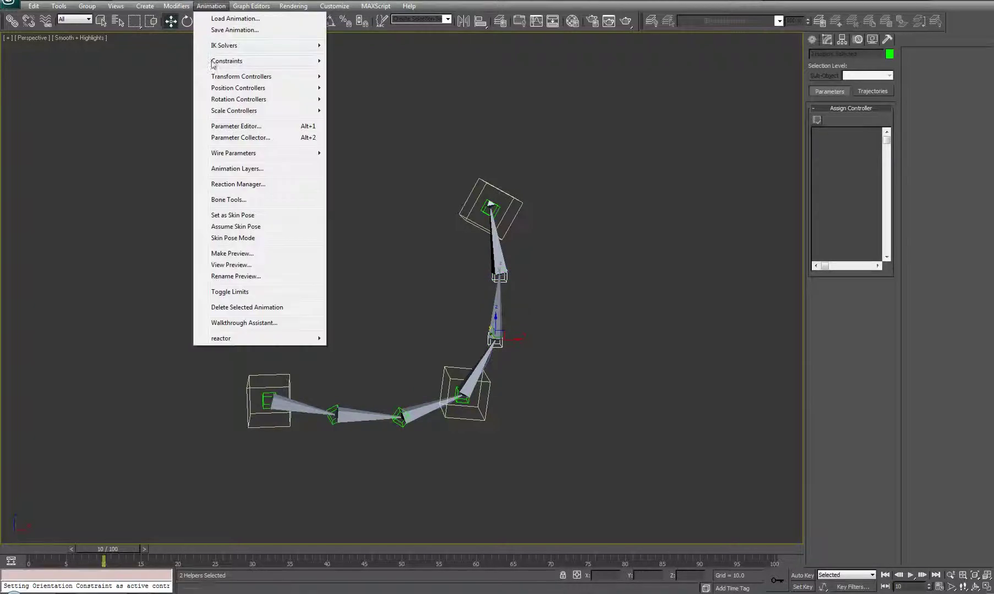
pyautogui.moveTo(214, 61)
pyautogui.click(134, 141)
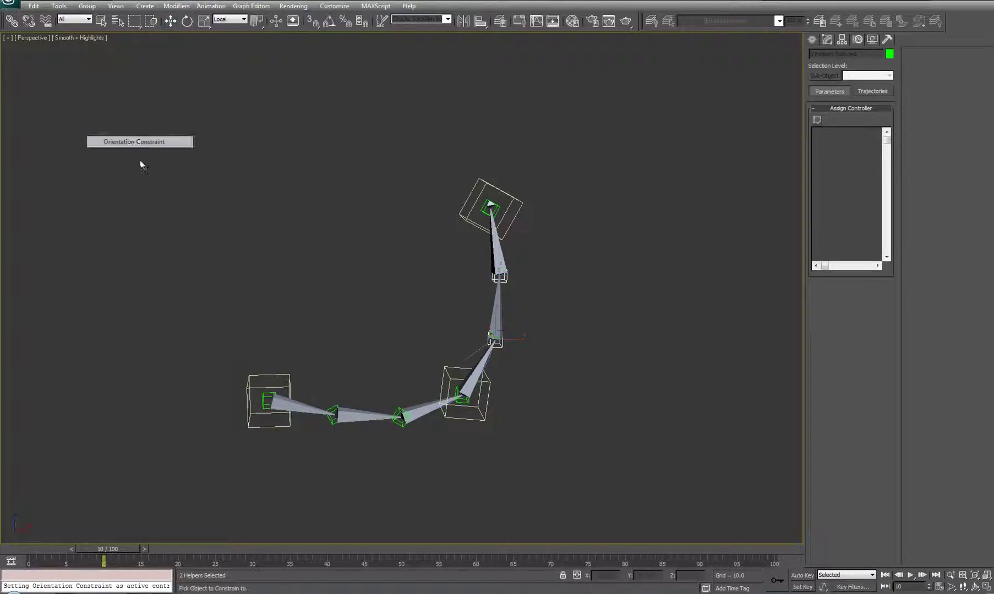
pyautogui.click(468, 404)
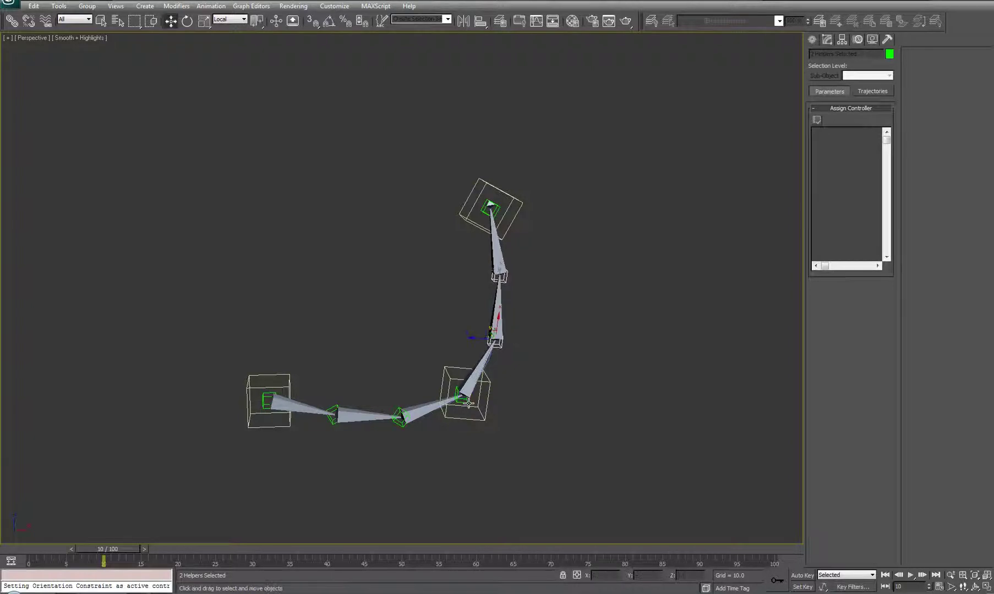
# Step: Add pt-7 as the second orientation target for the middle helpers
pyautogui.click(210, 6)
pyautogui.moveTo(208, 63)
pyautogui.click(119, 141)
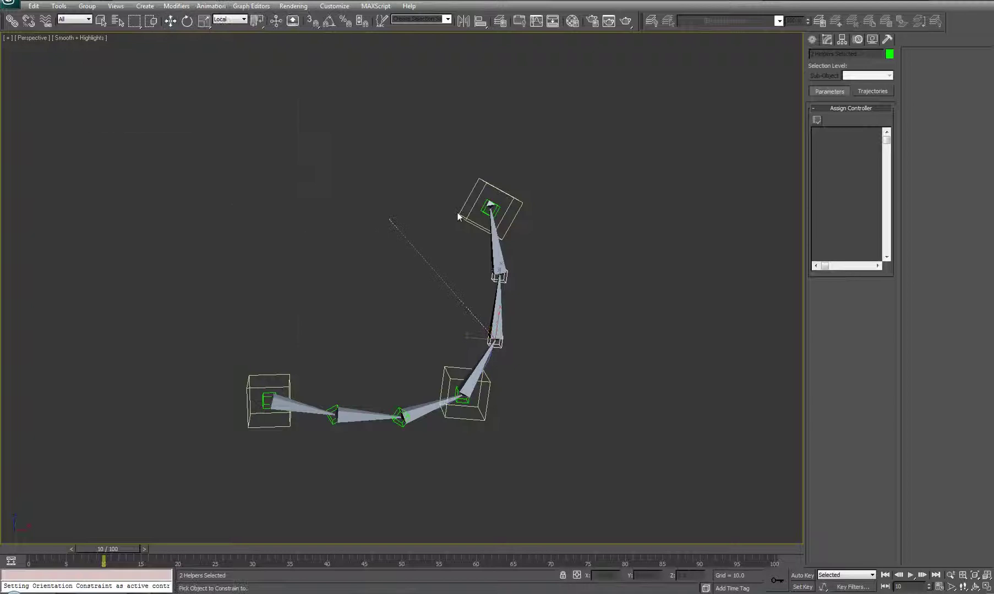
pyautogui.click(484, 211)
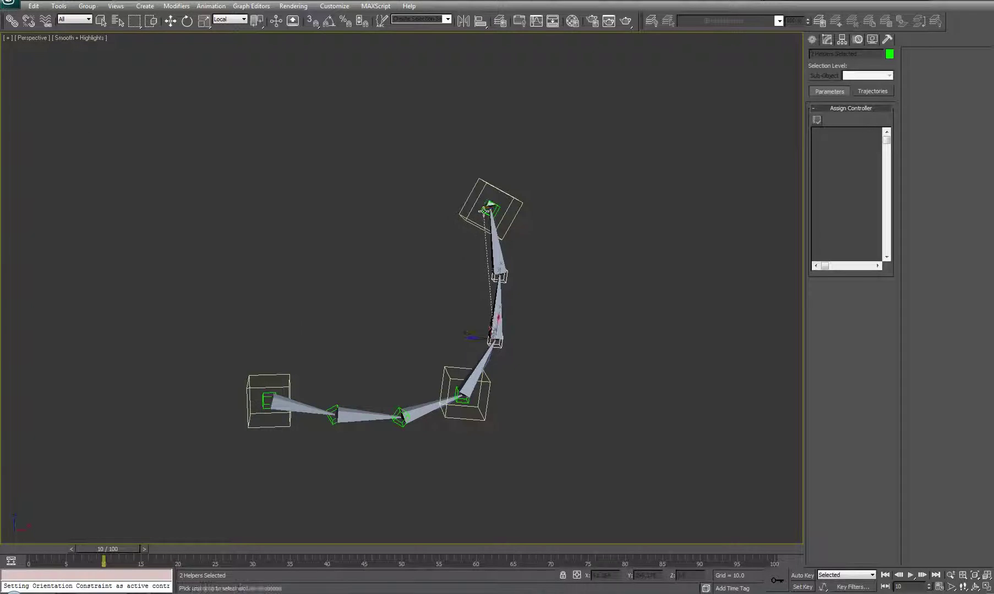
pyautogui.moveTo(552, 333); pyautogui.dragTo(519, 345, button='middle')
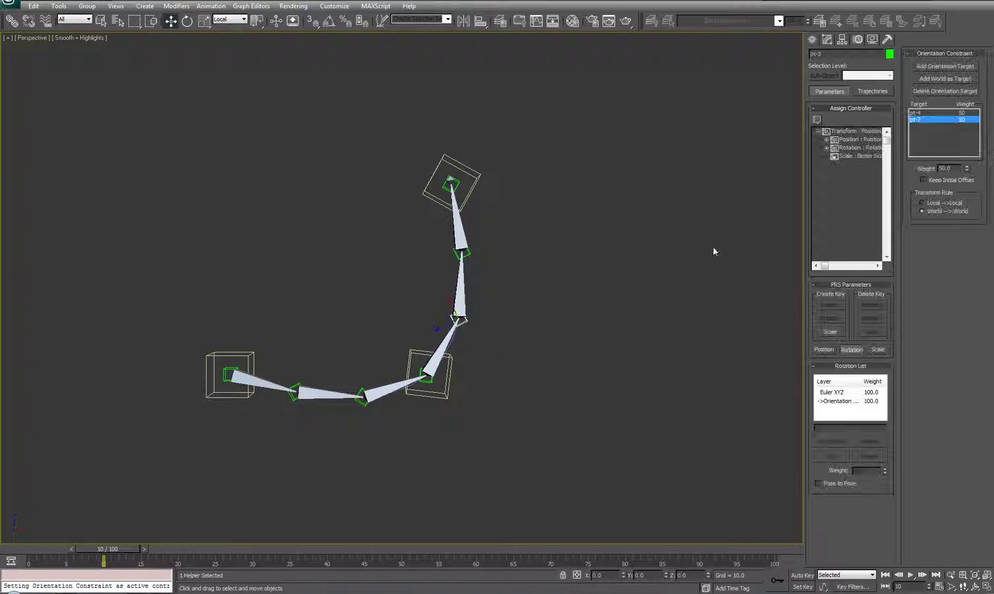
# Step: Set the orientation weight for pt-7 to 100, then check pt-5 and pt-7
pyautogui.click(916, 113)
pyautogui.moveTo(966, 168); pyautogui.dragTo(943, 61)
pyautogui.write('100')
pyautogui.press('Return')
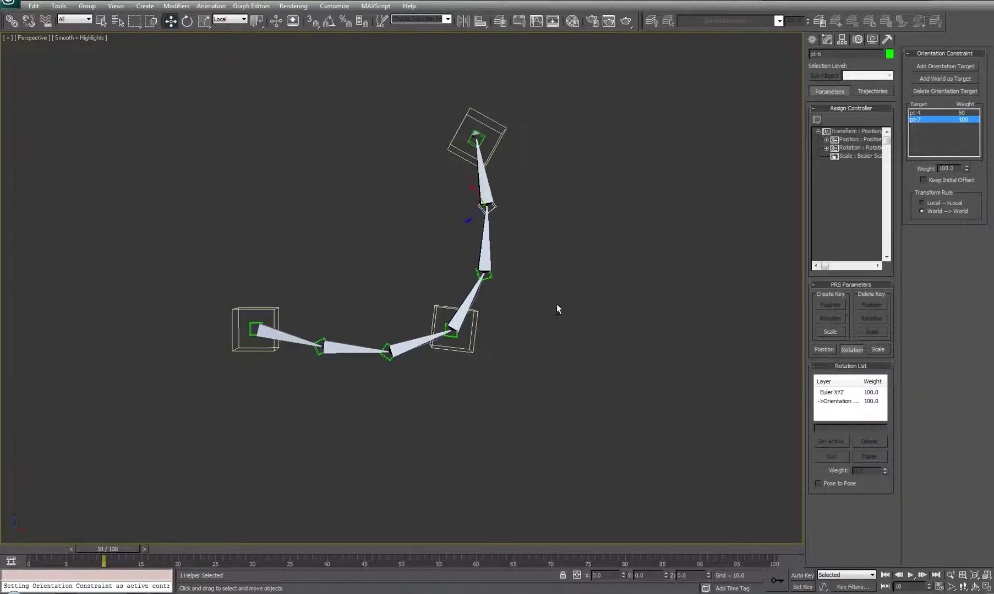
pyautogui.click(487, 274)
pyautogui.click(481, 138)
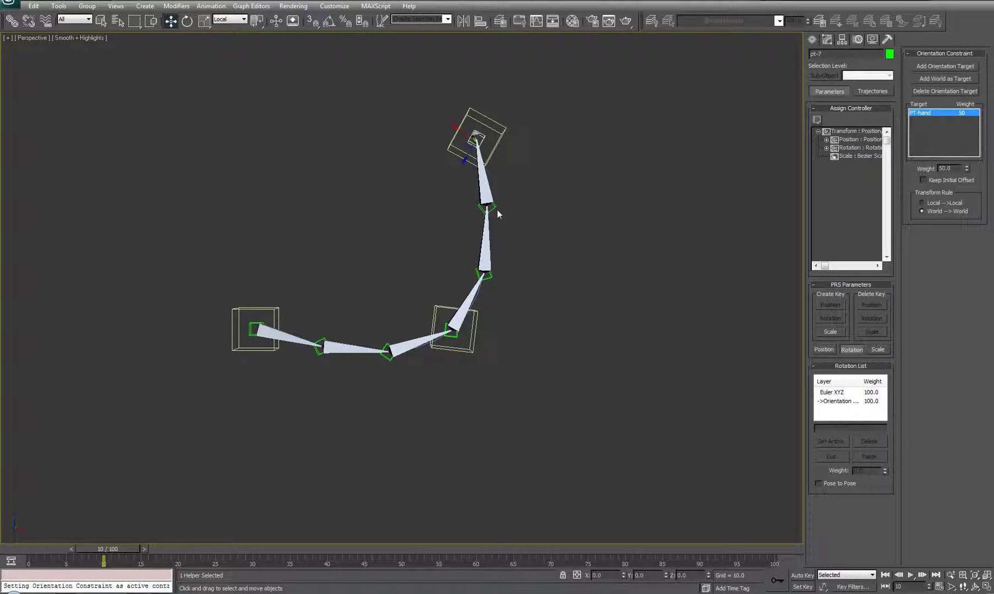
pyautogui.keyDown('alt'); pyautogui.moveTo(335, 315); pyautogui.dragTo(403, 326, button='middle'); pyautogui.keyUp('alt')
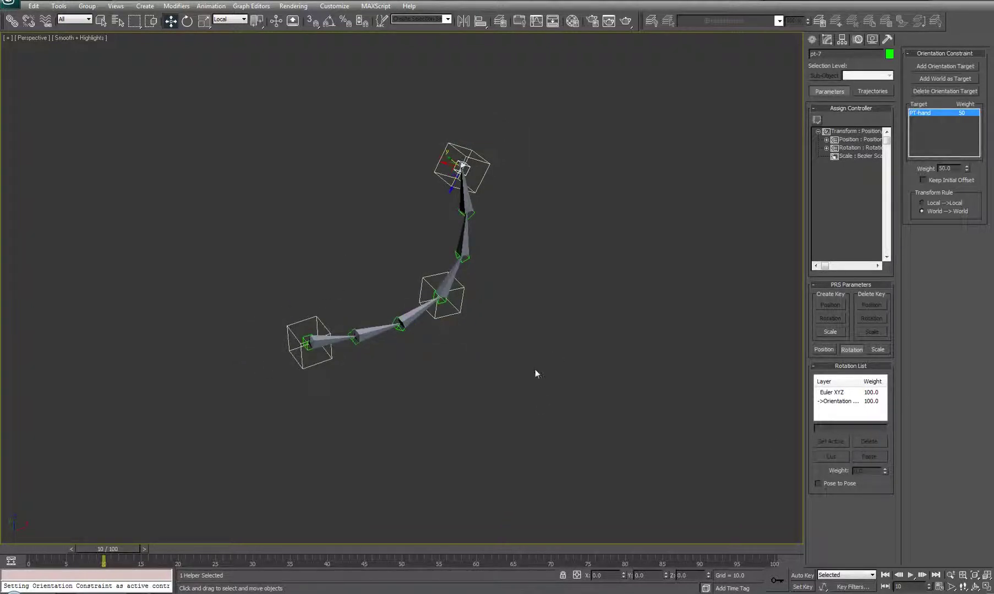
# Step: Scrub back to frame 0 and select PT-elbow and Line01 to view the symmetric arch
pyautogui.keyDown('alt'); pyautogui.moveTo(410, 320); pyautogui.dragTo(406, 357, button='middle'); pyautogui.keyUp('alt')
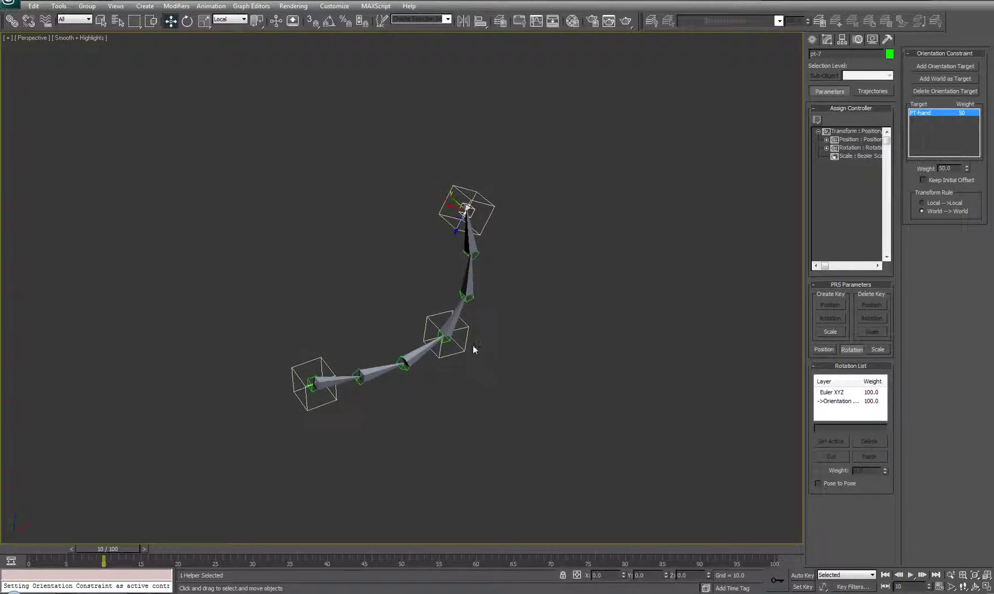
pyautogui.keyDown('alt'); pyautogui.moveTo(473, 350); pyautogui.dragTo(462, 341, button='middle'); pyautogui.keyUp('alt')
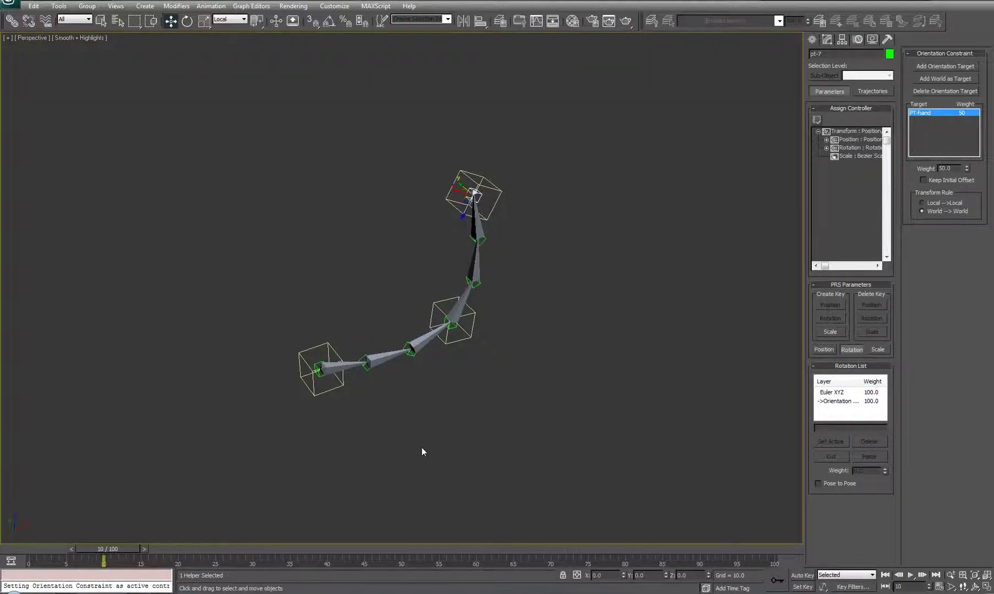
pyautogui.moveTo(106, 549); pyautogui.dragTo(27, 575)
pyautogui.press('w')
pyautogui.moveTo(466, 335); pyautogui.dragTo(464, 375, button='middle')
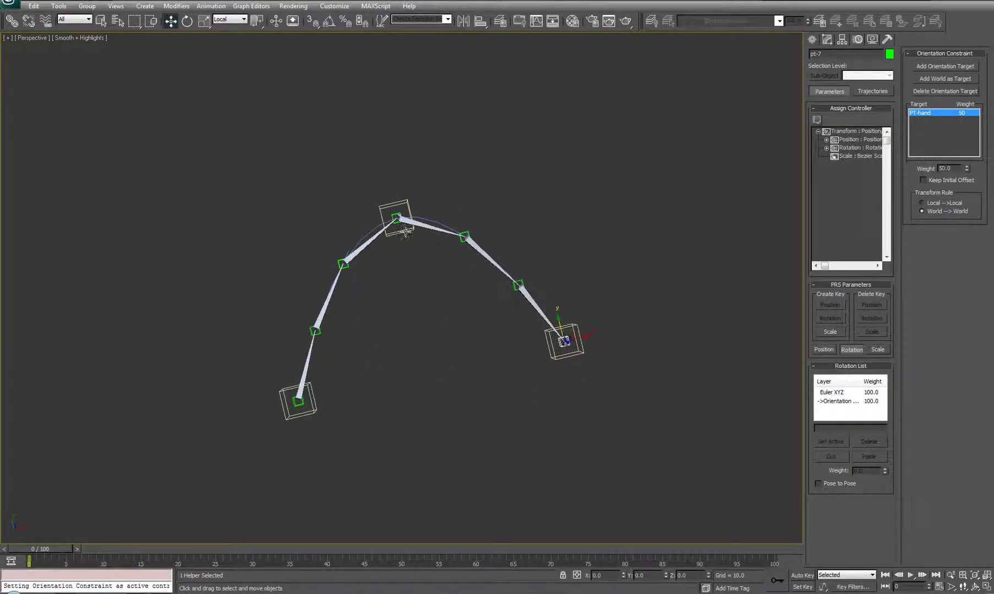
pyautogui.click(405, 232)
pyautogui.keyDown('alt'); pyautogui.moveTo(405, 231); pyautogui.dragTo(421, 338, button='middle'); pyautogui.keyUp('alt')
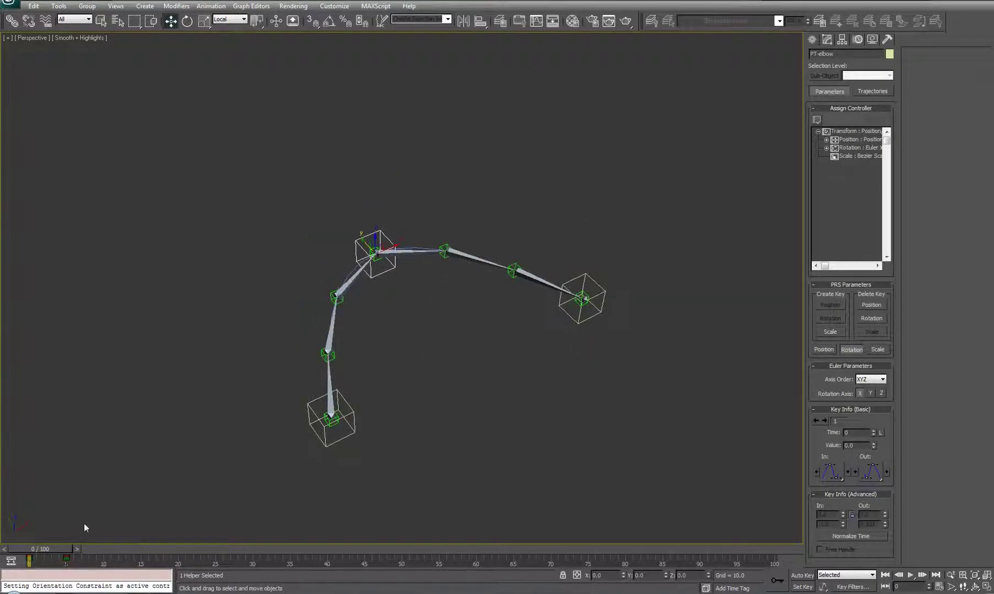
pyautogui.moveTo(80, 554); pyautogui.dragTo(33, 550)
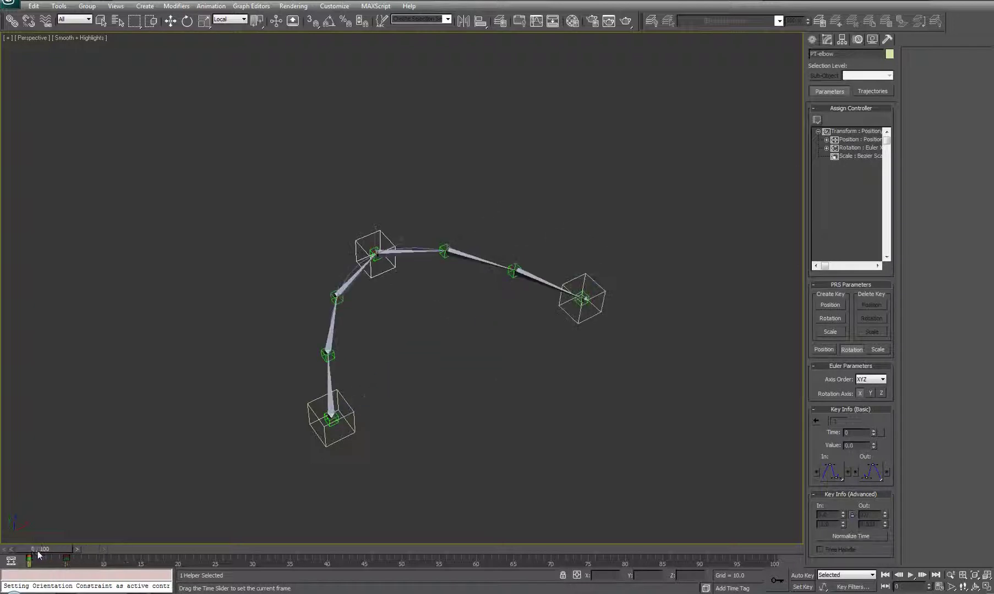
pyautogui.click(324, 392)
pyautogui.keyDown('alt'); pyautogui.moveTo(436, 366); pyautogui.dragTo(309, 355, button='middle'); pyautogui.keyUp('alt')
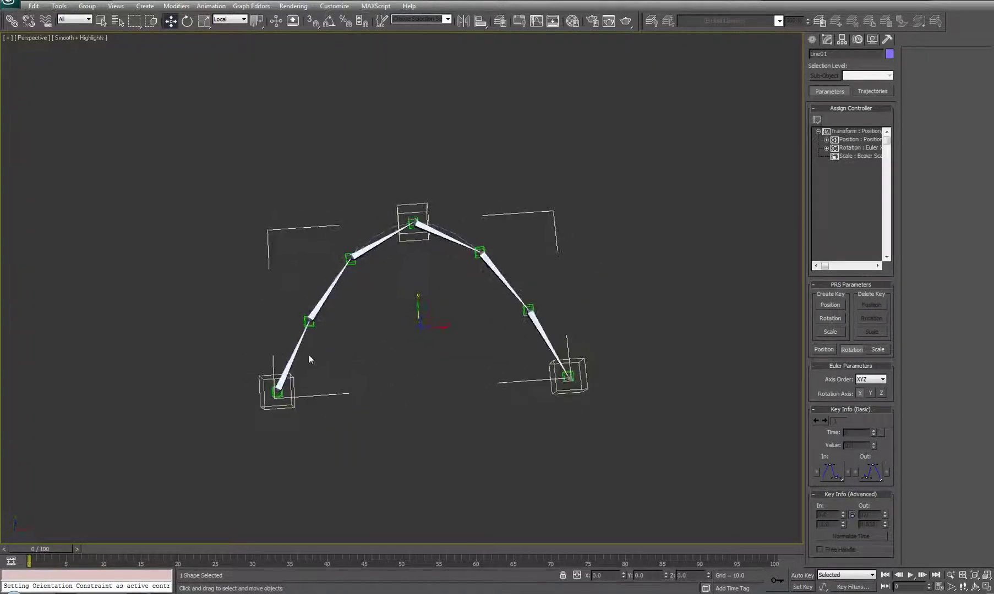
# Step: Select all six bones of the chain, from the lower-left bone to the right-hand end
pyautogui.click(296, 350)
pyautogui.keyDown('ctrl'); pyautogui.click(333, 289); pyautogui.keyUp('ctrl')
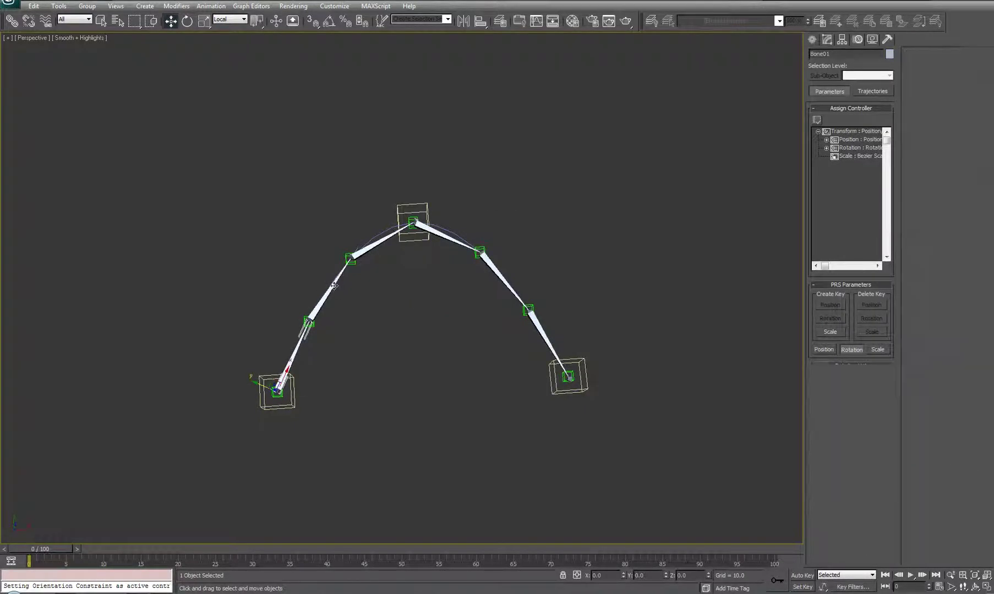
pyautogui.keyDown('ctrl'); pyautogui.click(374, 246); pyautogui.keyUp('ctrl')
pyautogui.keyDown('ctrl'); pyautogui.click(447, 237); pyautogui.keyUp('ctrl')
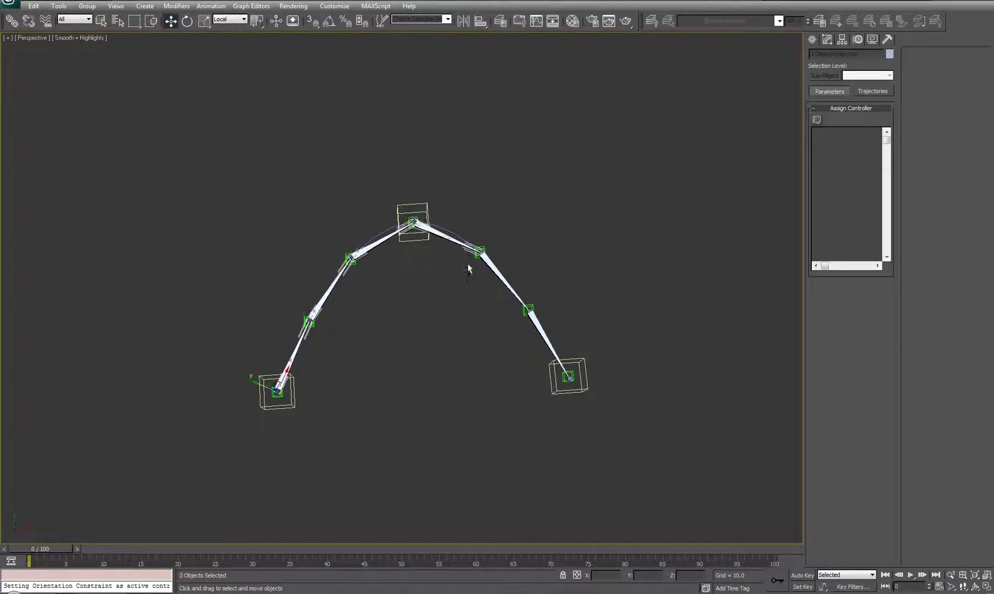
pyautogui.keyDown('ctrl'); pyautogui.click(486, 266); pyautogui.keyUp('ctrl')
pyautogui.keyDown('ctrl'); pyautogui.click(538, 329); pyautogui.keyUp('ctrl')
# Step: Enable Front Fin for the bones in Bone Tools, then scrub to frame 4 to view them
pyautogui.click(210, 5)
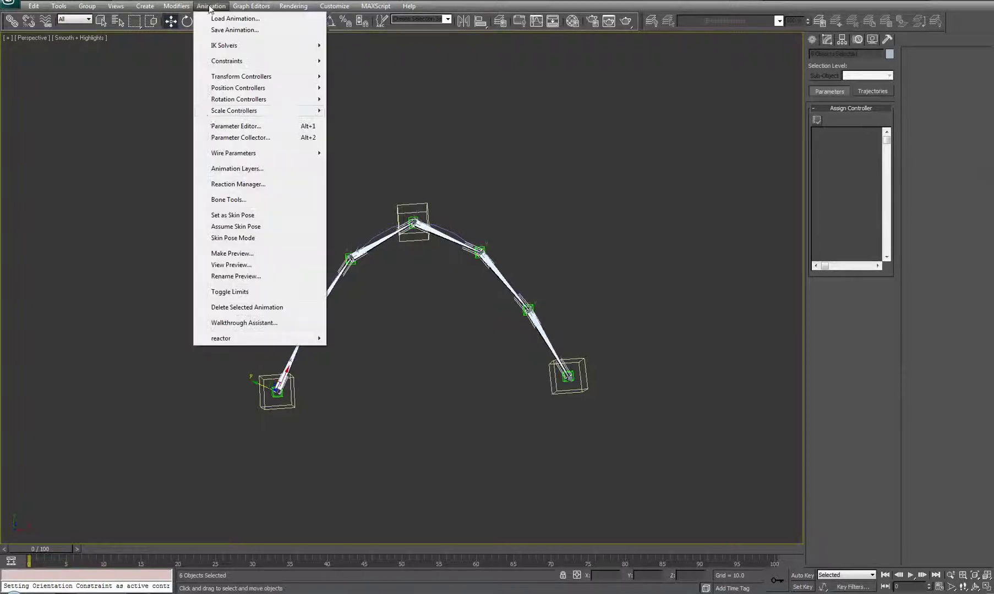
pyautogui.click(227, 199)
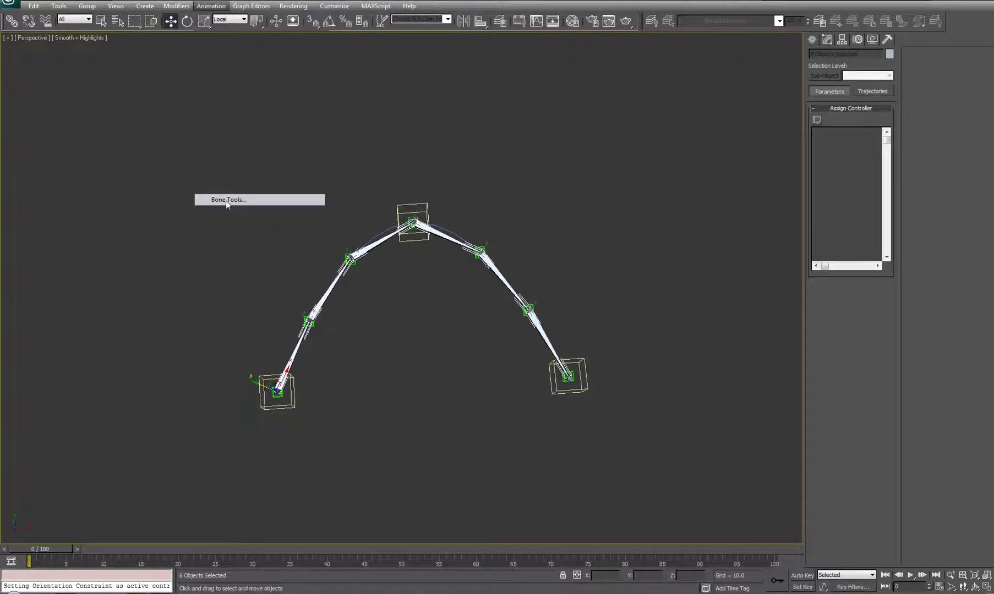
pyautogui.scroll(-3, 149, 158)
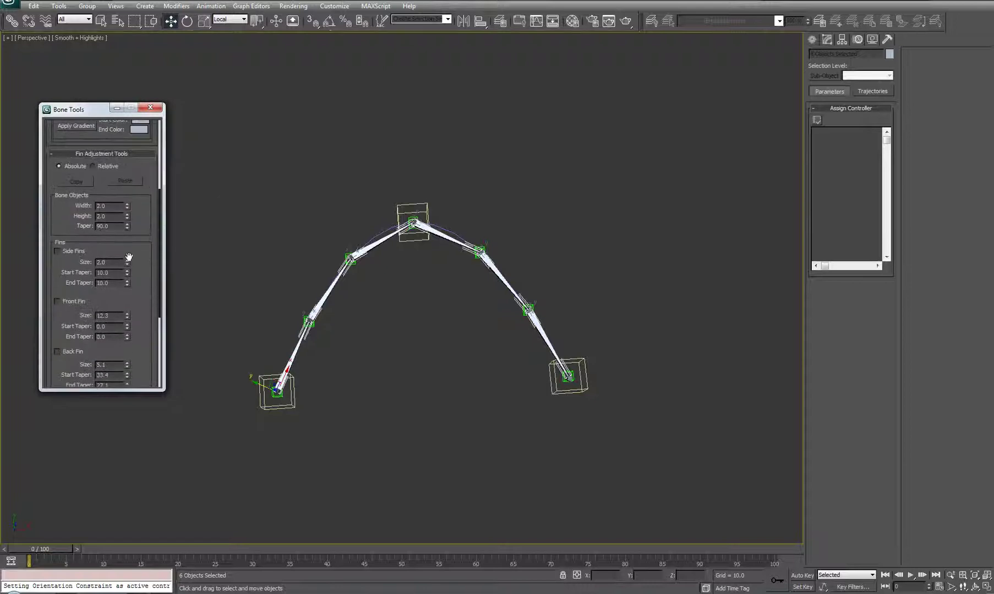
pyautogui.scroll(-2, 143, 242)
pyautogui.click(58, 239)
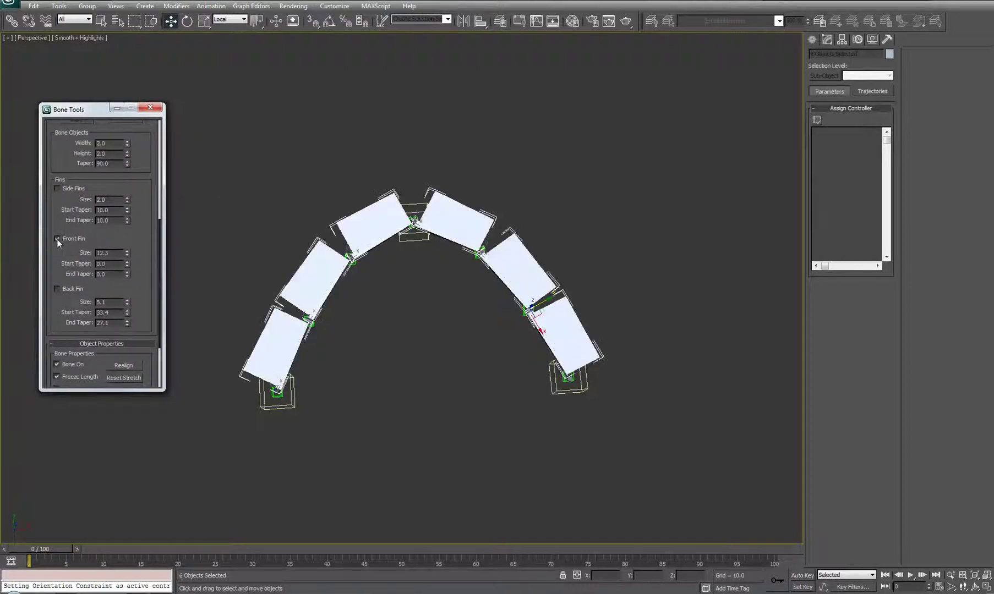
pyautogui.keyDown('alt'); pyautogui.moveTo(411, 396); pyautogui.dragTo(418, 310, button='middle'); pyautogui.keyUp('alt')
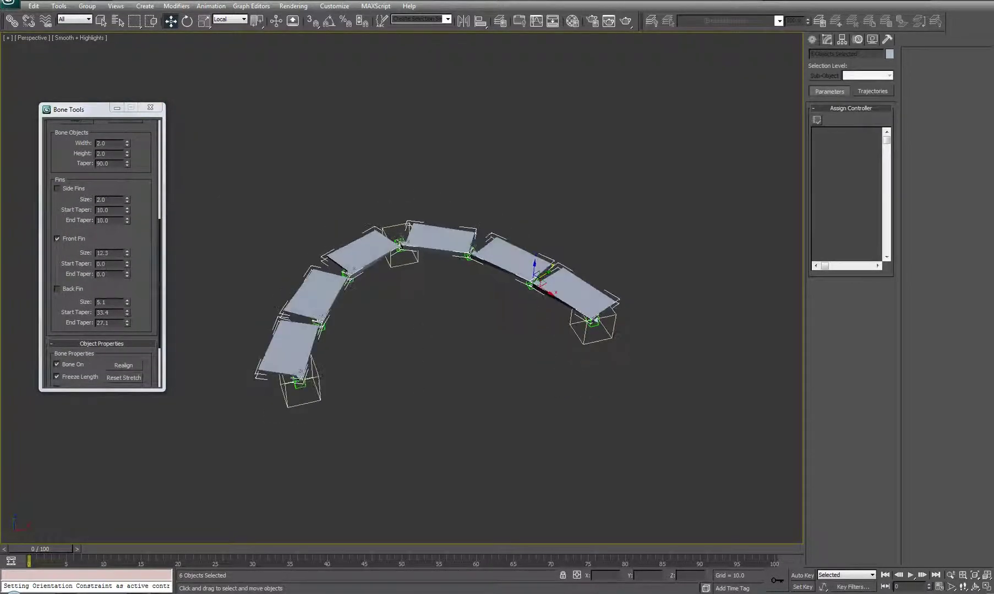
pyautogui.keyDown('alt'); pyautogui.moveTo(471, 229); pyautogui.dragTo(428, 199, button='middle'); pyautogui.keyUp('alt')
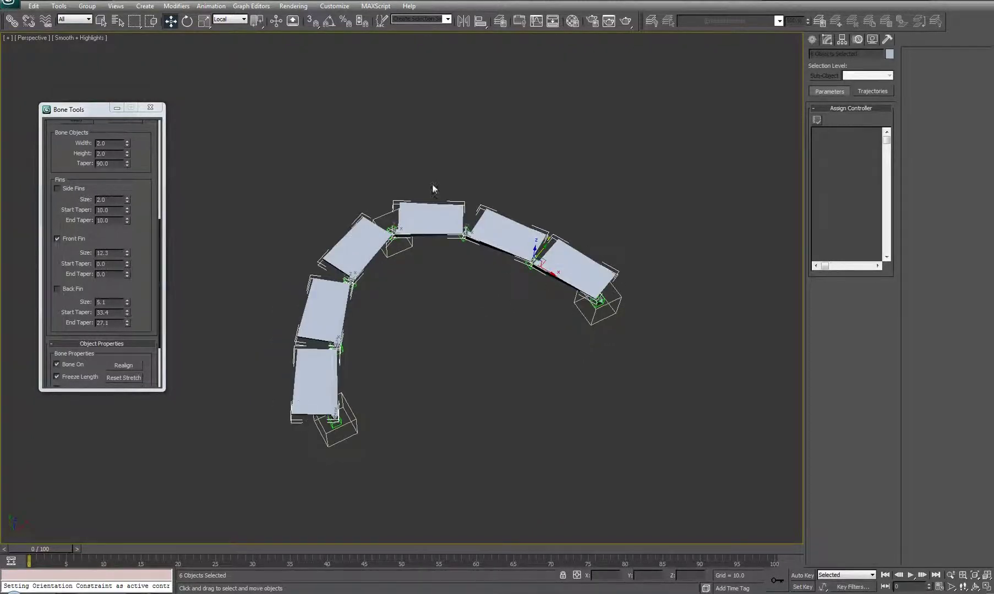
pyautogui.moveTo(47, 557); pyautogui.dragTo(104, 558)
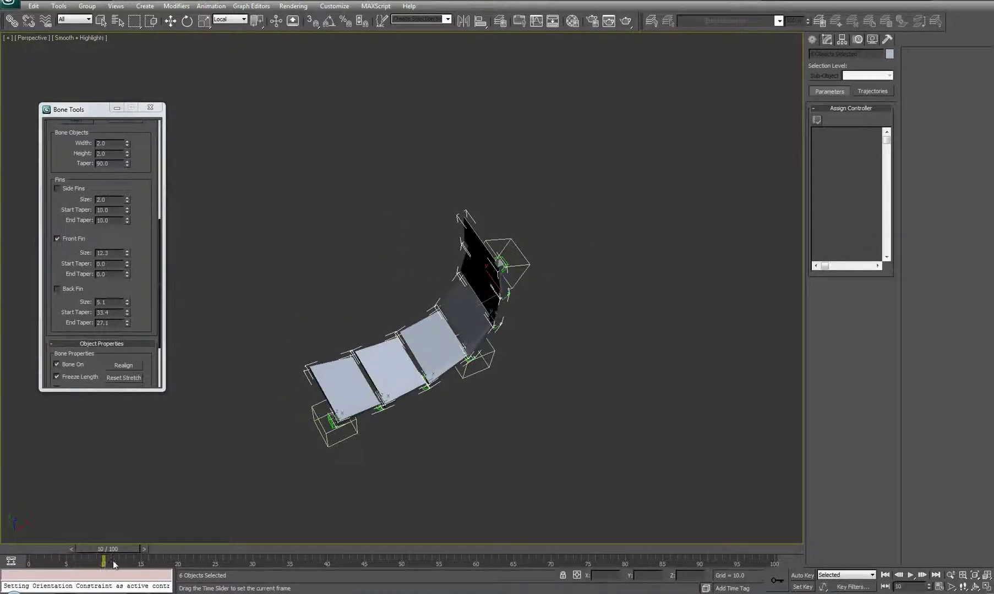
# Step: View the chain as a column and select PT-elbow with the Rotate tool
pyautogui.press('w')
pyautogui.keyDown('alt'); pyautogui.moveTo(592, 463); pyautogui.dragTo(455, 361, button='middle'); pyautogui.keyUp('alt')
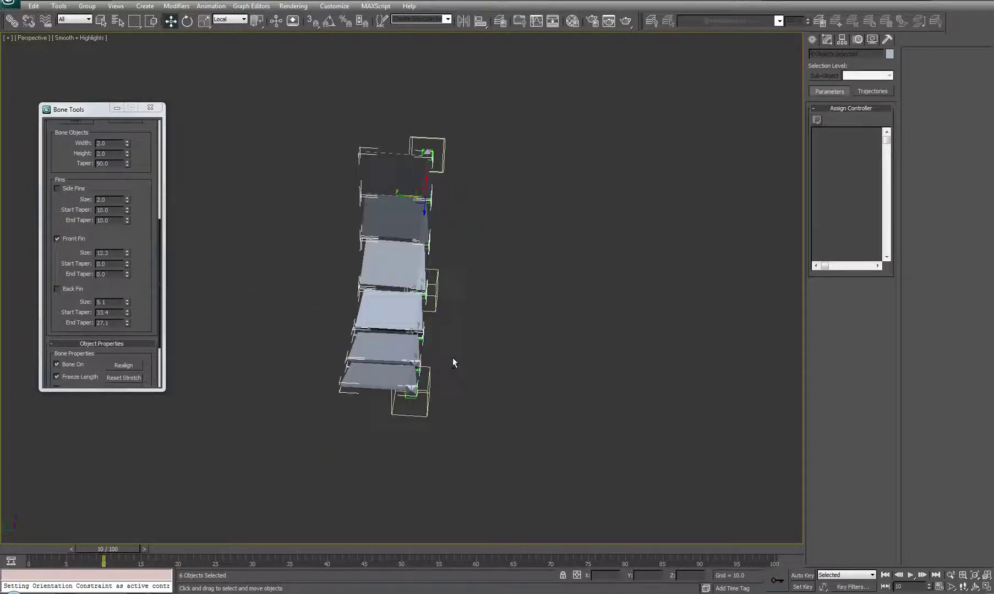
pyautogui.click(438, 274)
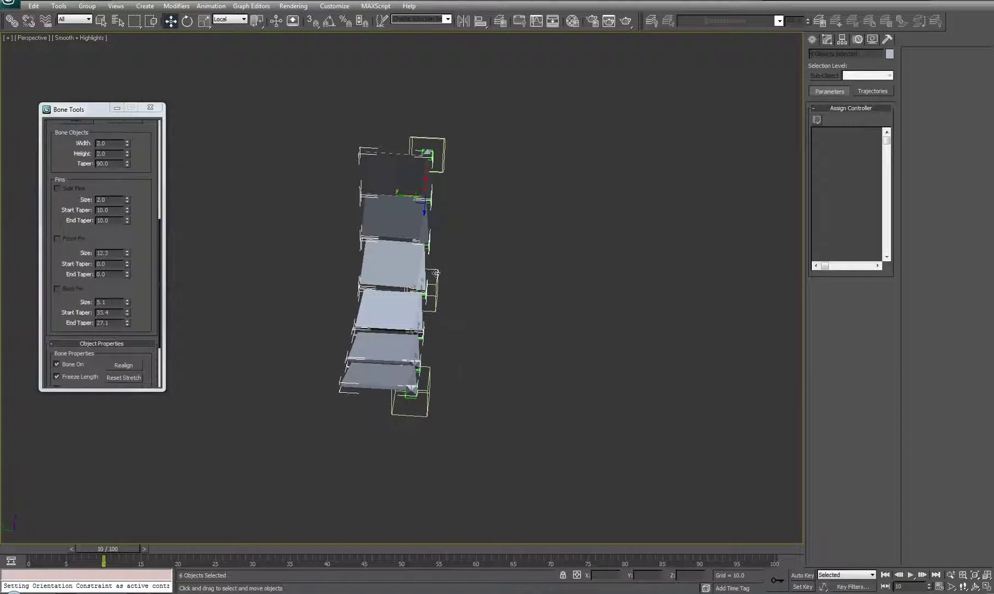
pyautogui.press('e')
pyautogui.keyDown('alt'); pyautogui.moveTo(508, 359); pyautogui.dragTo(451, 329, button='middle'); pyautogui.keyUp('alt')
pyautogui.scroll(5, 423, 283)
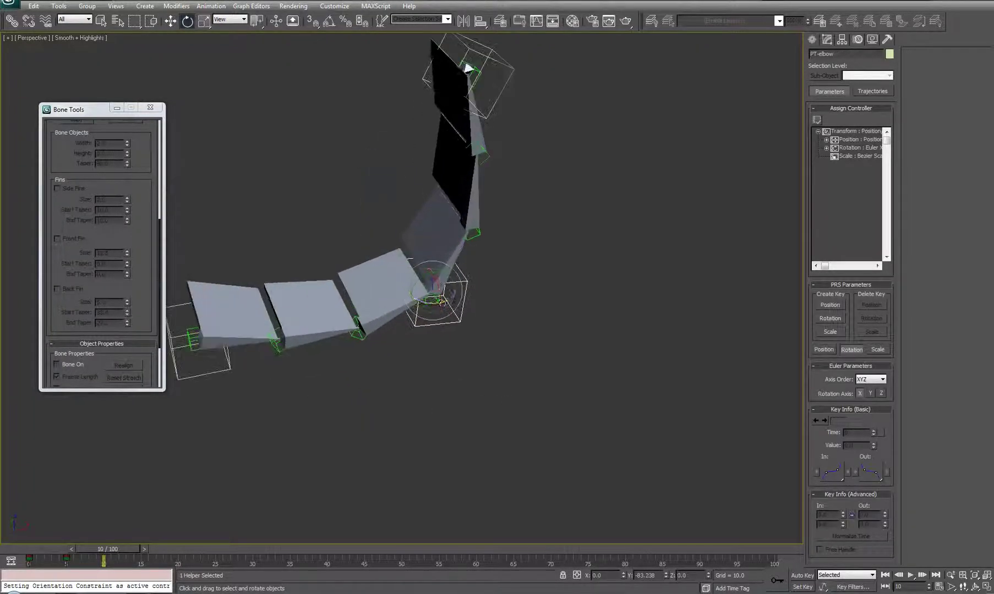
pyautogui.keyDown('alt'); pyautogui.moveTo(427, 304); pyautogui.dragTo(456, 338, button='middle'); pyautogui.keyUp('alt')
pyautogui.click(493, 417)
# Step: Rotate the PT-elbow helper so the finned upper chain swings up into a tall curve
pyautogui.click(436, 301)
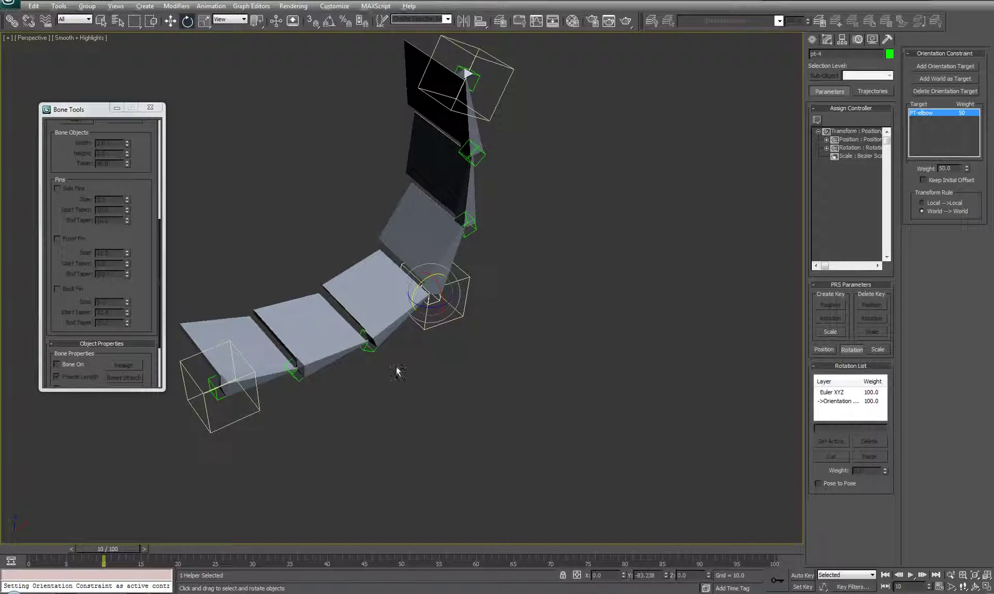
pyautogui.keyDown('alt'); pyautogui.moveTo(441, 359); pyautogui.dragTo(419, 265, button='middle'); pyautogui.keyUp('alt')
pyautogui.click(434, 323)
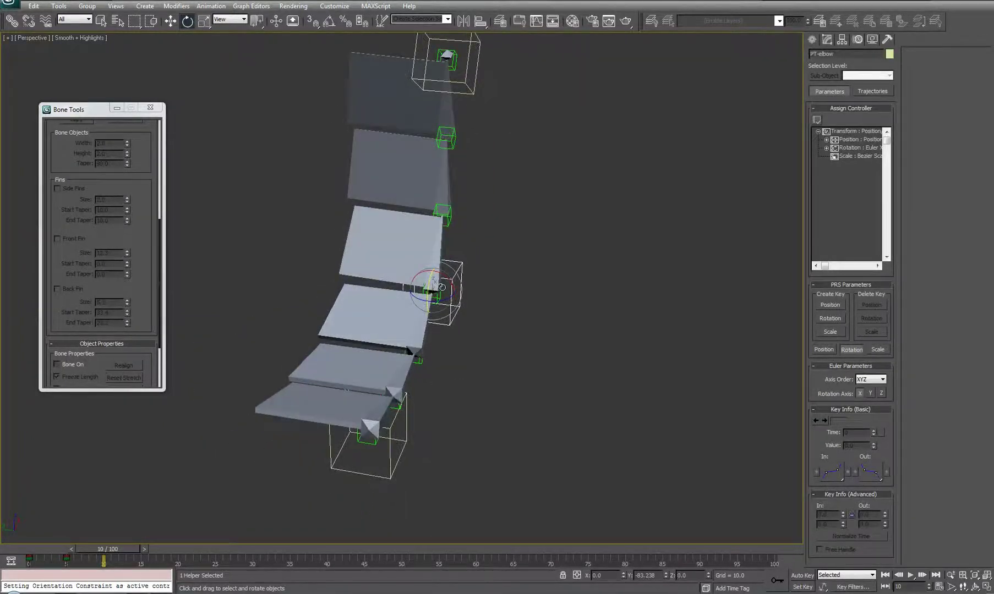
pyautogui.moveTo(424, 270); pyautogui.dragTo(476, 357)
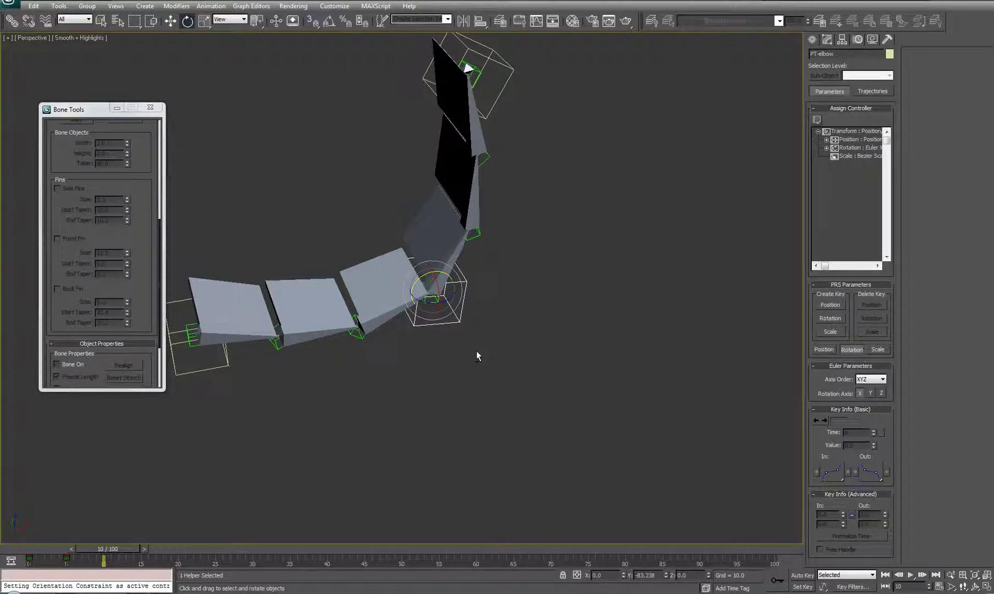
pyautogui.moveTo(476, 352); pyautogui.dragTo(462, 327)
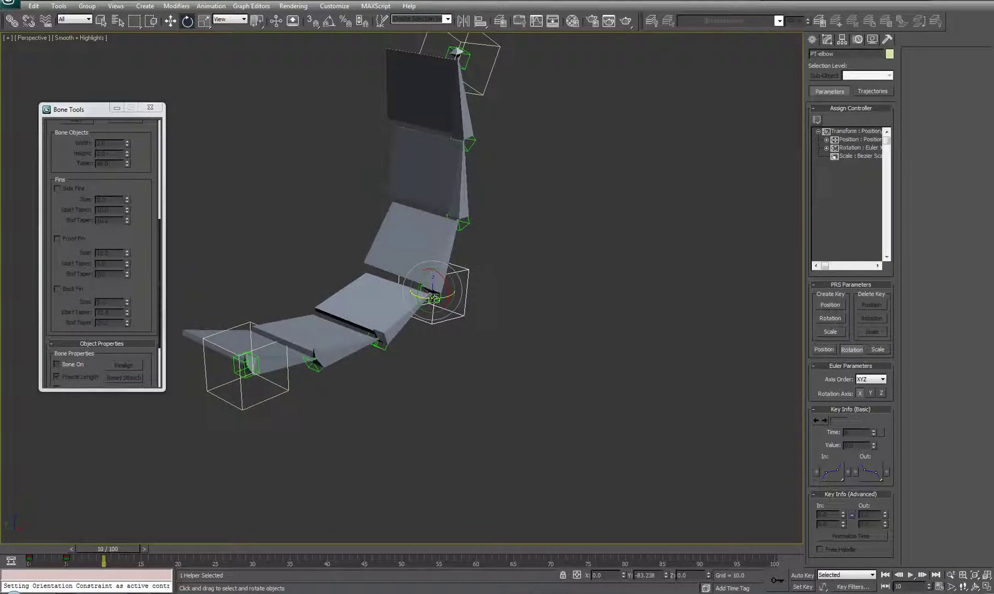
pyautogui.click(230, 18)
# Step: Switch to Local coordinates and rotate PT-elbow about its local axis by about -72.6°
pyautogui.click(226, 63)
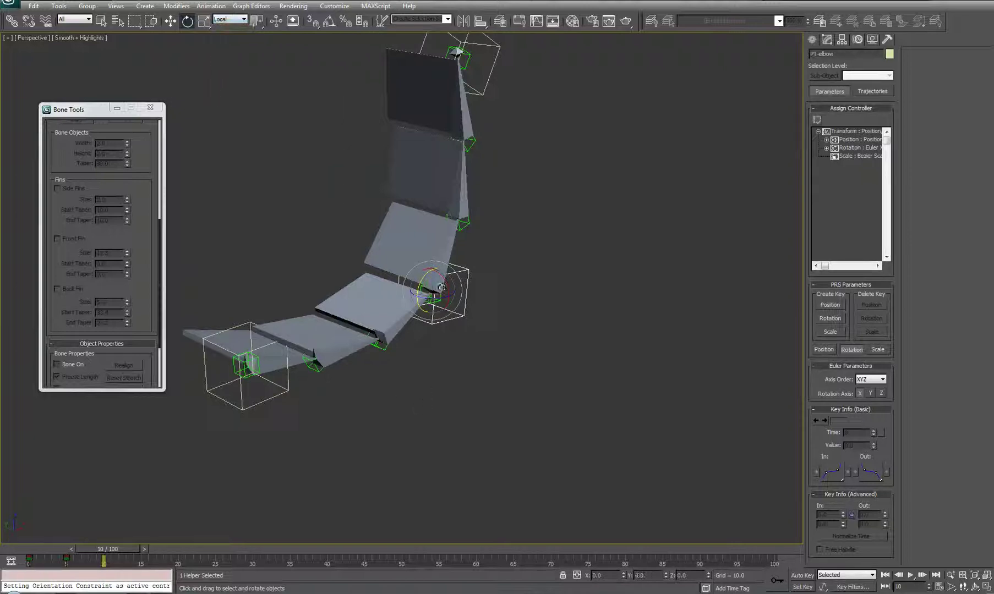
pyautogui.moveTo(419, 289); pyautogui.dragTo(442, 355)
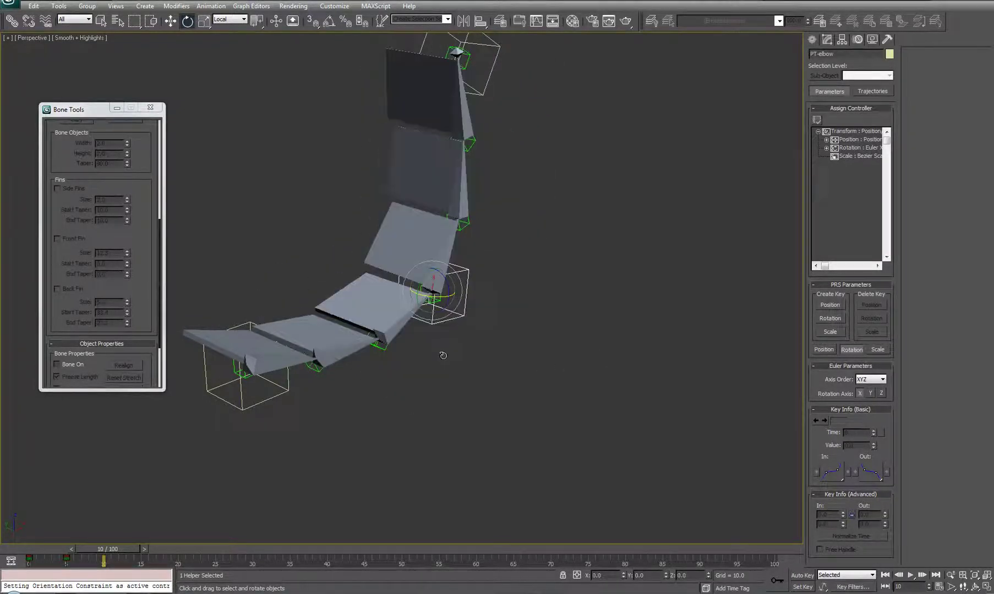
pyautogui.keyDown('alt'); pyautogui.moveTo(530, 366); pyautogui.dragTo(527, 355, button='middle'); pyautogui.keyUp('alt')
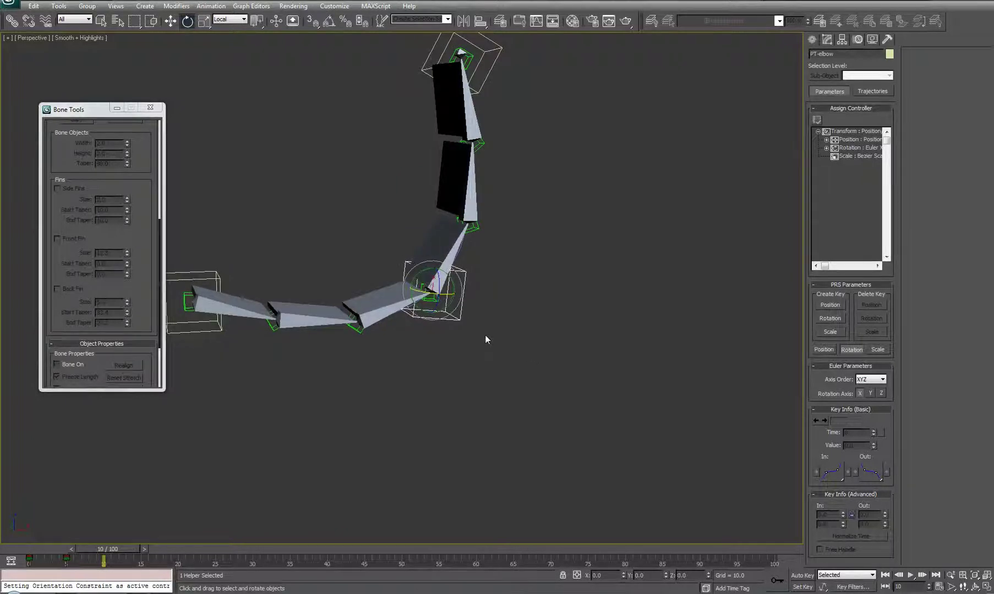
pyautogui.moveTo(404, 343); pyautogui.dragTo(455, 388, button='middle')
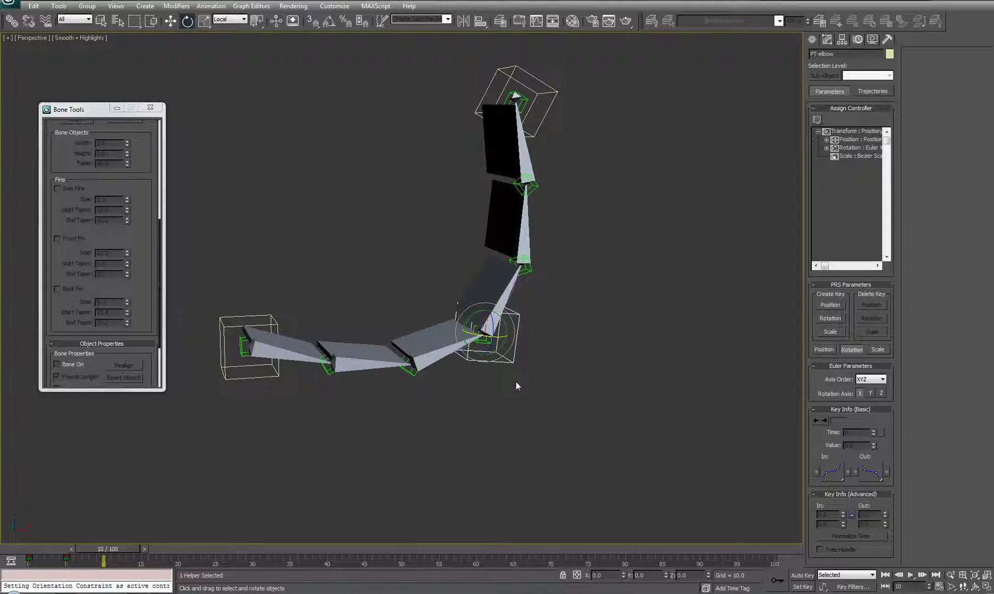
pyautogui.keyDown('alt'); pyautogui.moveTo(368, 269); pyautogui.dragTo(520, 348, button='middle'); pyautogui.keyUp('alt')
pyautogui.moveTo(487, 342); pyautogui.dragTo(554, 376)
# Step: Scrub back toward frame 1 and orbit to inspect the fins' twist and flipping
pyautogui.scroll(-2, 555, 376)
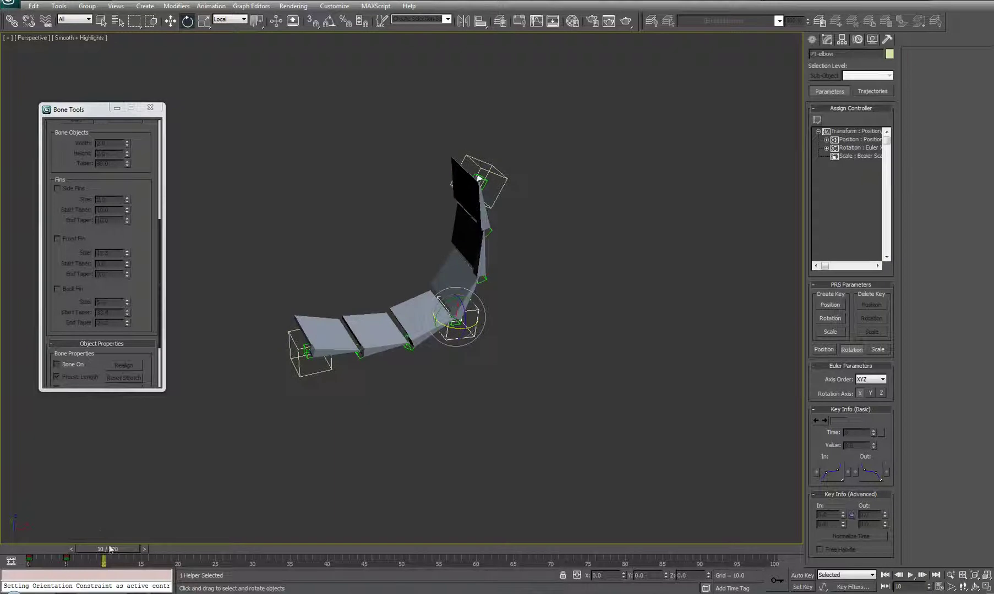
pyautogui.moveTo(112, 549)
pyautogui.mouseDown()
pyautogui.moveTo(47, 552)
pyautogui.moveTo(143, 550)
pyautogui.moveTo(27, 570)
pyautogui.moveTo(103, 553)
pyautogui.mouseUp()
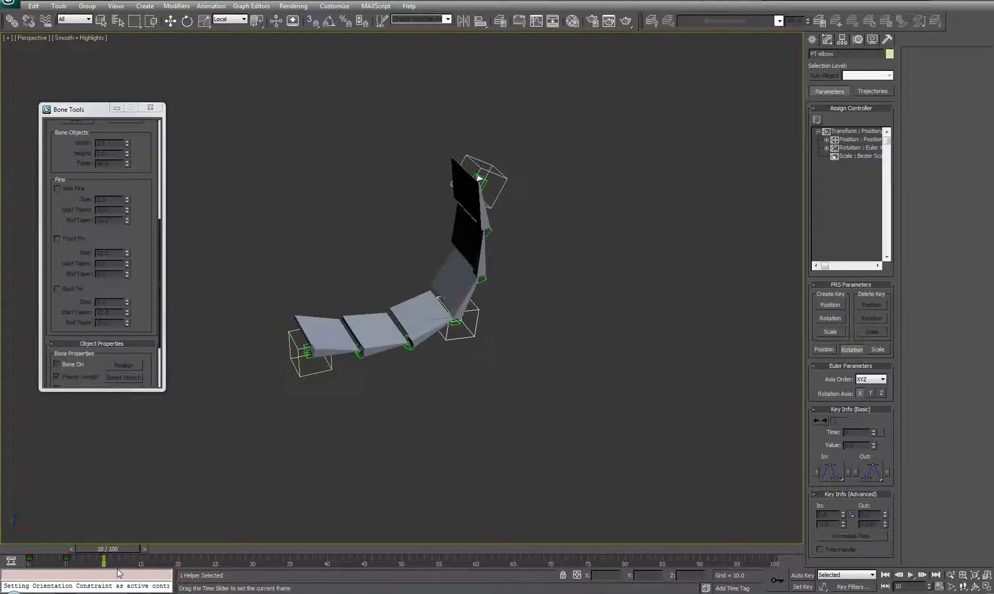
pyautogui.press('e')
pyautogui.keyDown('alt'); pyautogui.moveTo(478, 178); pyautogui.dragTo(459, 328, button='middle'); pyautogui.keyUp('alt')
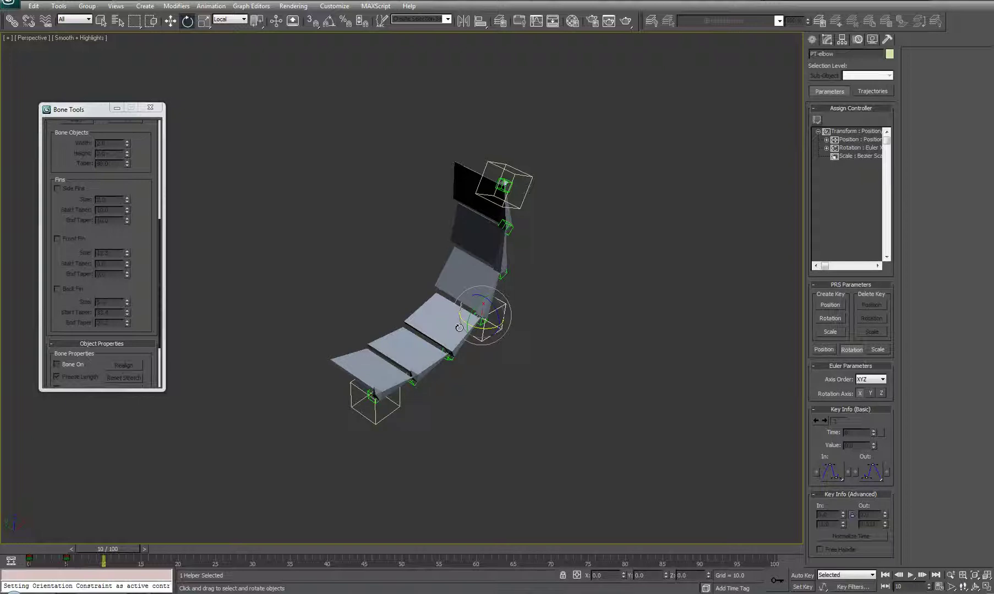
# Step: Swing the PT-elbow helper from about -56.82 to -165.95 degrees, then undo the last swing
pyautogui.moveTo(552, 372); pyautogui.dragTo(508, 374)
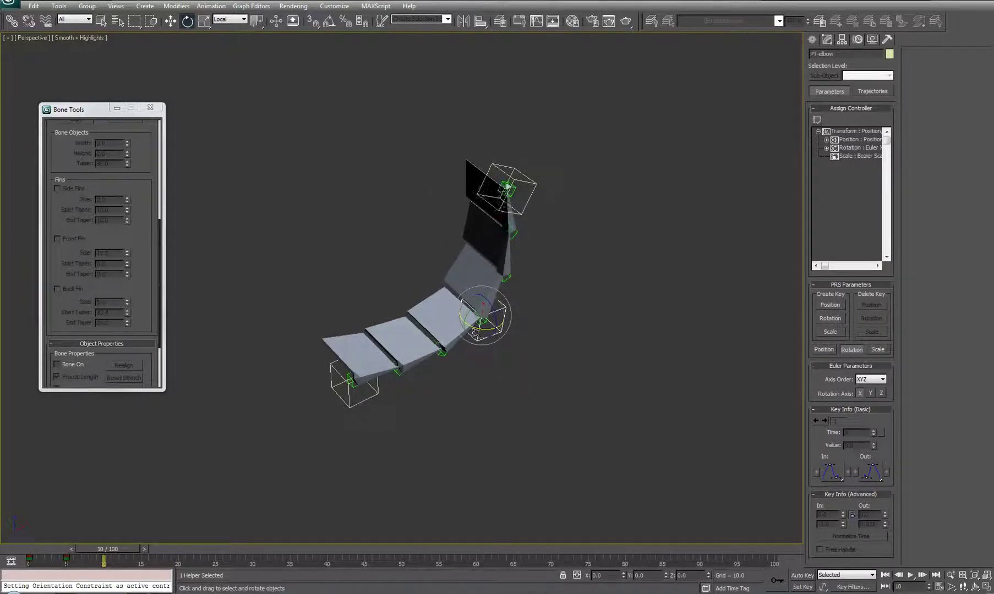
pyautogui.moveTo(477, 330); pyautogui.dragTo(403, 456)
pyautogui.moveTo(416, 468); pyautogui.dragTo(350, 464)
pyautogui.hotkey('ctrl', 'z')
# Step: Zoom in on the fins and re-pose the PT-elbow helper so the upper fins twist edge-on
pyautogui.moveTo(429, 366); pyautogui.dragTo(411, 385, button='middle')
pyautogui.scroll(3, 412, 402)
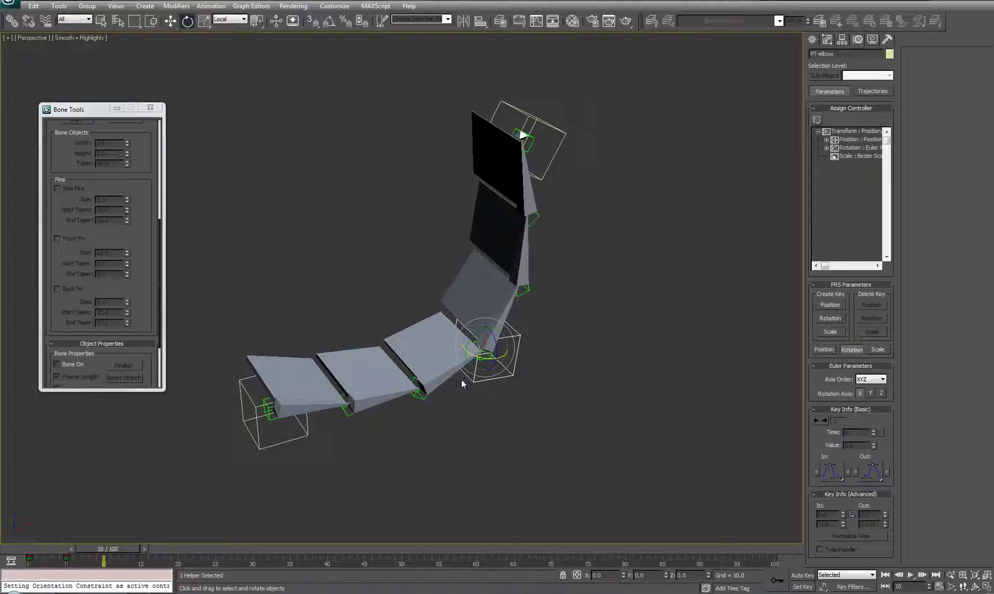
pyautogui.moveTo(487, 359); pyautogui.dragTo(450, 400)
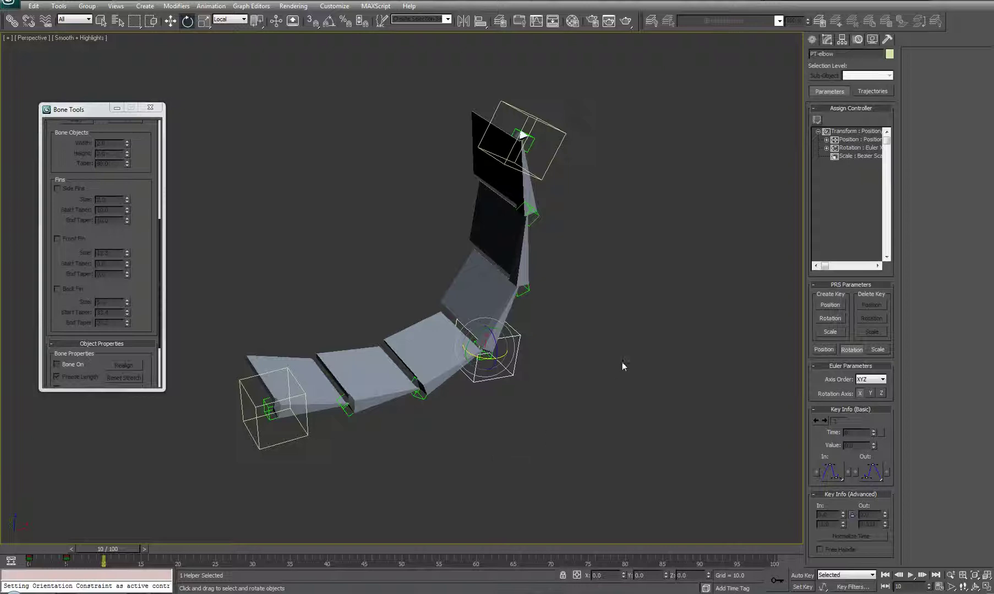
pyautogui.moveTo(523, 347); pyautogui.dragTo(516, 395)
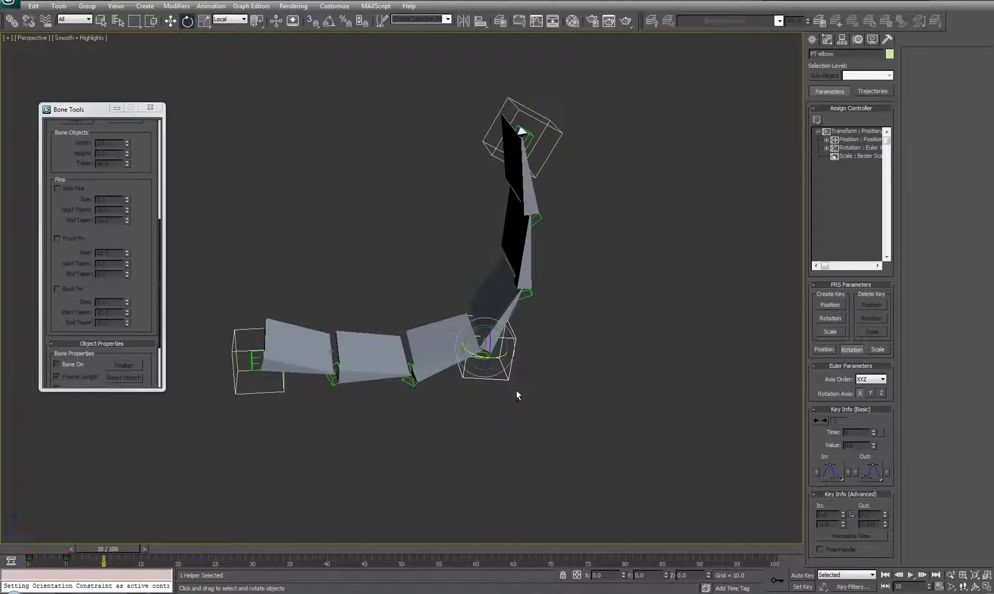